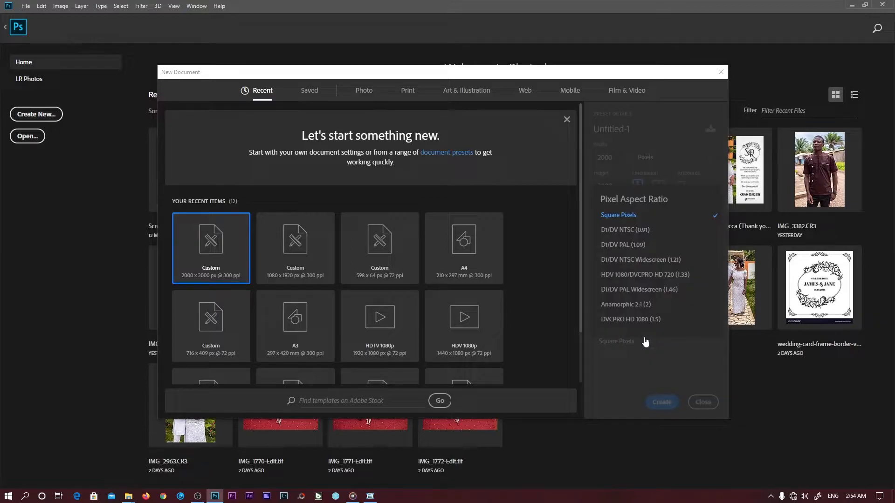
# Create a new 2000 x 2000 pixel RGB document at 300 pixels/inch with a white background and square pixels.
pyautogui.click(643, 343)
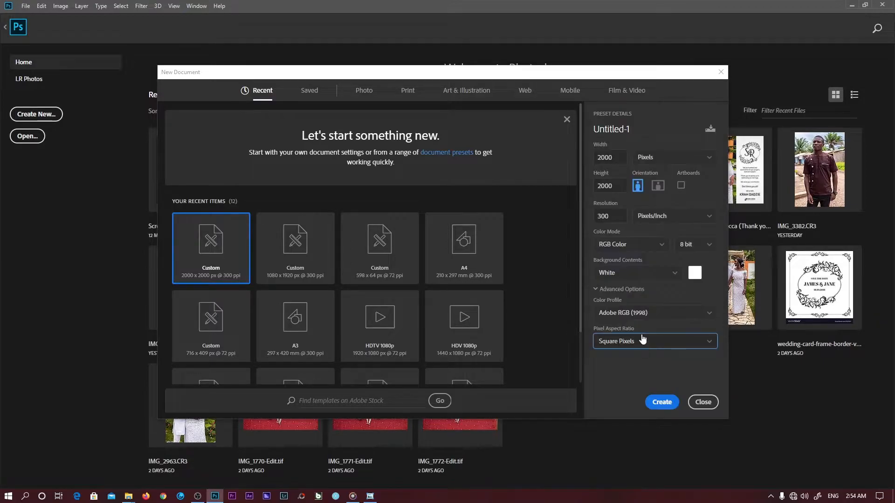
pyautogui.click(660, 404)
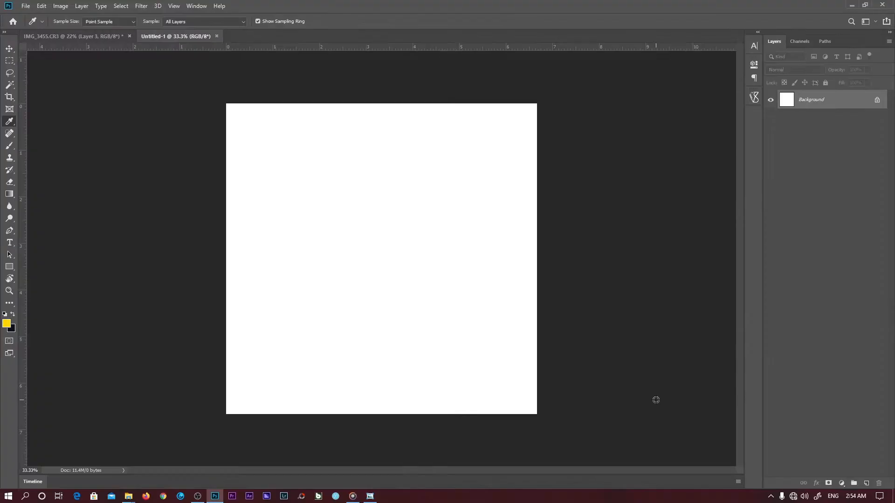
# Swap the foreground and background colors so the dark navy 151922 is the foreground, and check its color value.
pyautogui.click(12, 329)
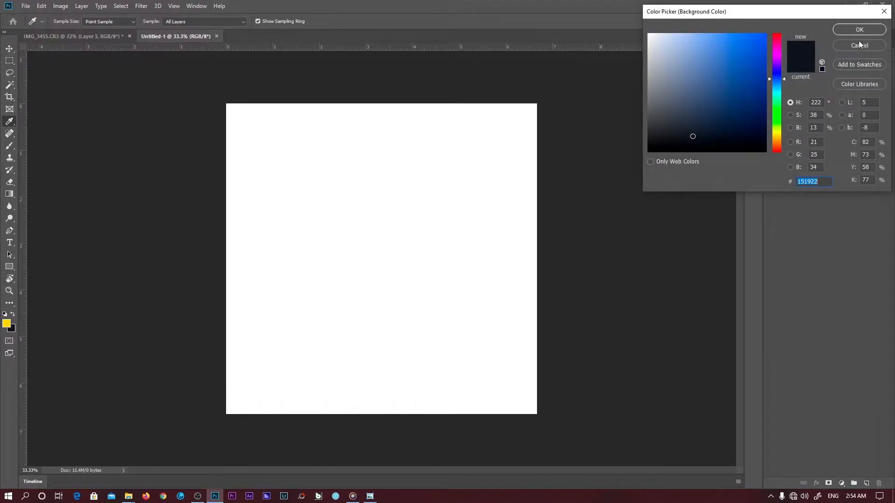
pyautogui.click(862, 28)
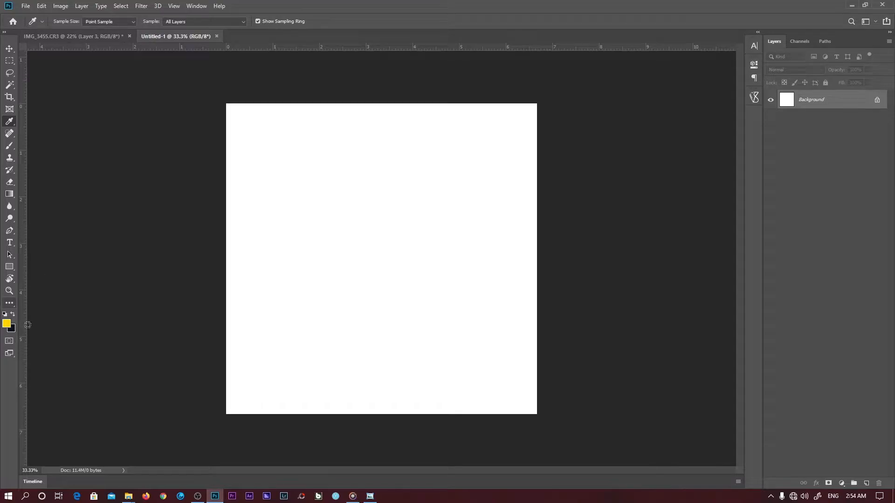
pyautogui.click(13, 315)
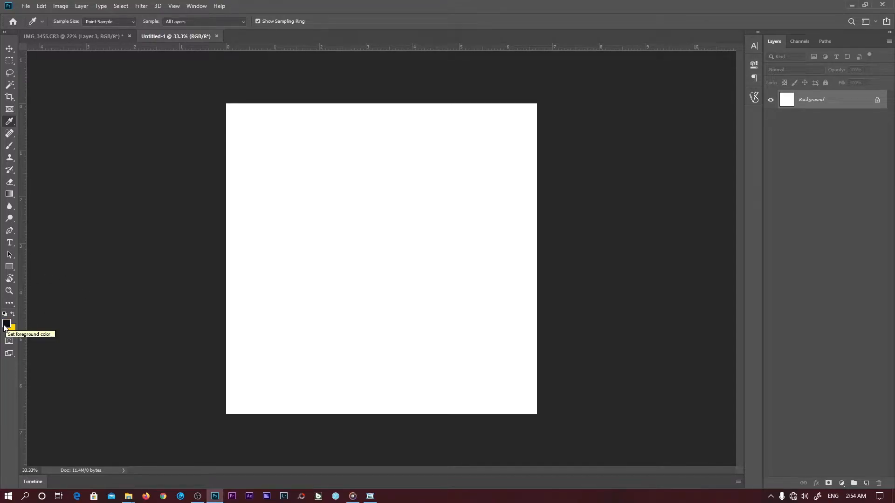
pyautogui.click(6, 325)
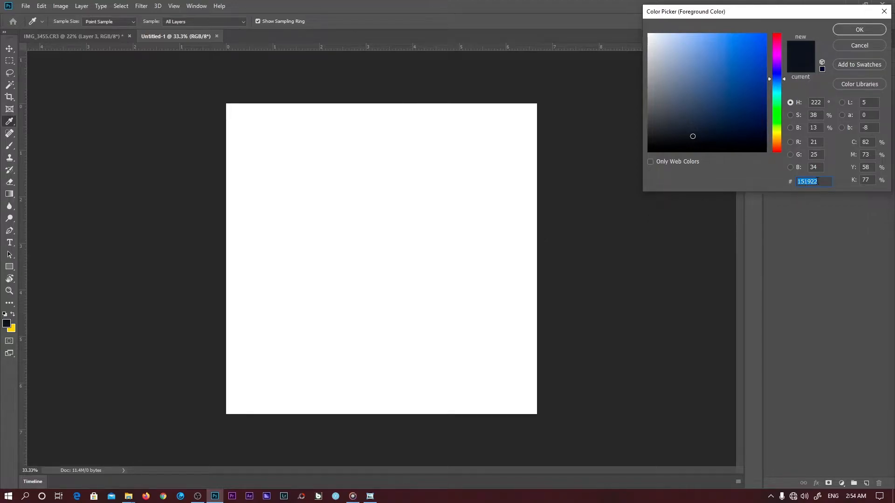
pyautogui.click(851, 46)
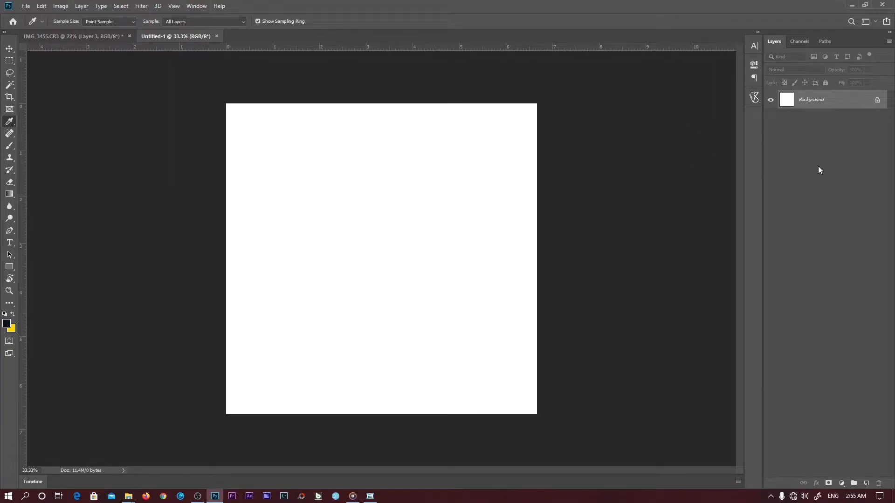
# Create a new layer group and name it BACKGROUND.
pyautogui.click(853, 483)
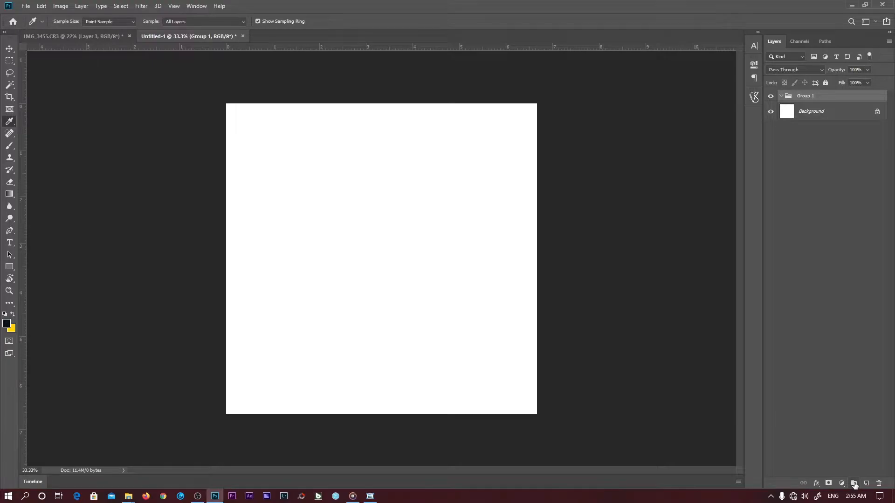
pyautogui.doubleClick(806, 96)
pyautogui.write('BACKGROUND')
pyautogui.press('Return')
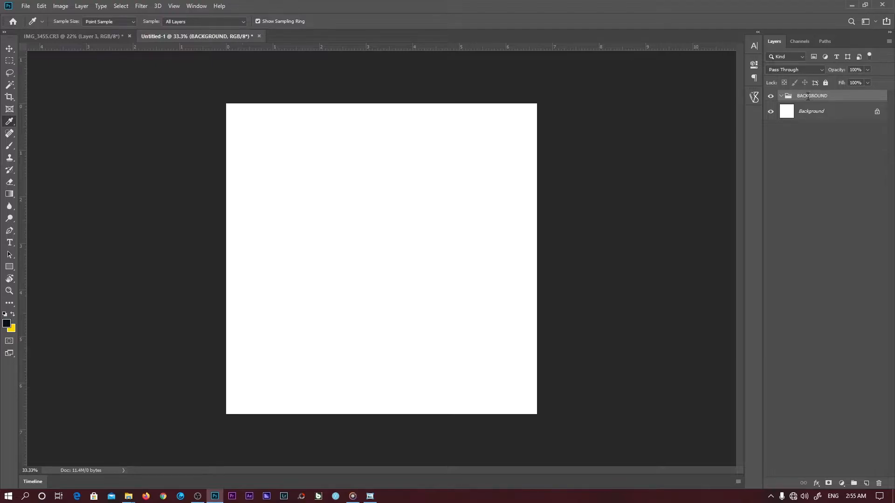
# Add a Gradient fill layer in the BACKGROUND group using the Foreground to Background preset.
pyautogui.click(842, 484)
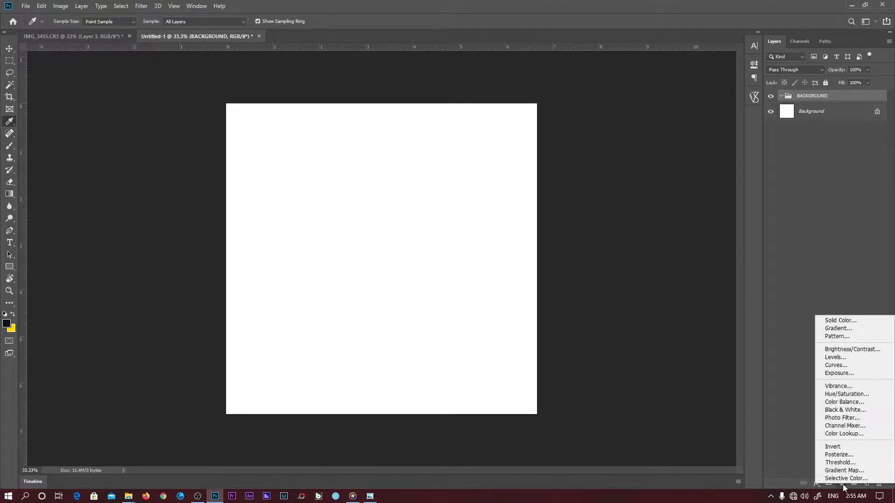
pyautogui.click(847, 329)
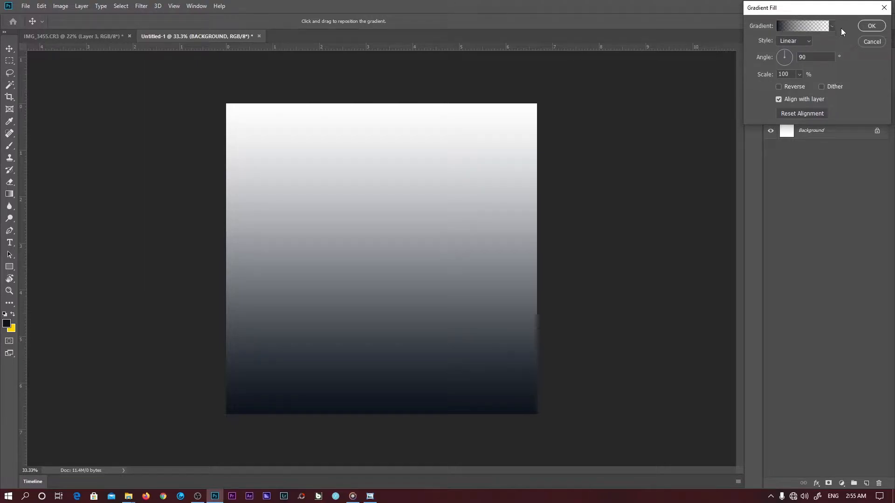
pyautogui.click(787, 27)
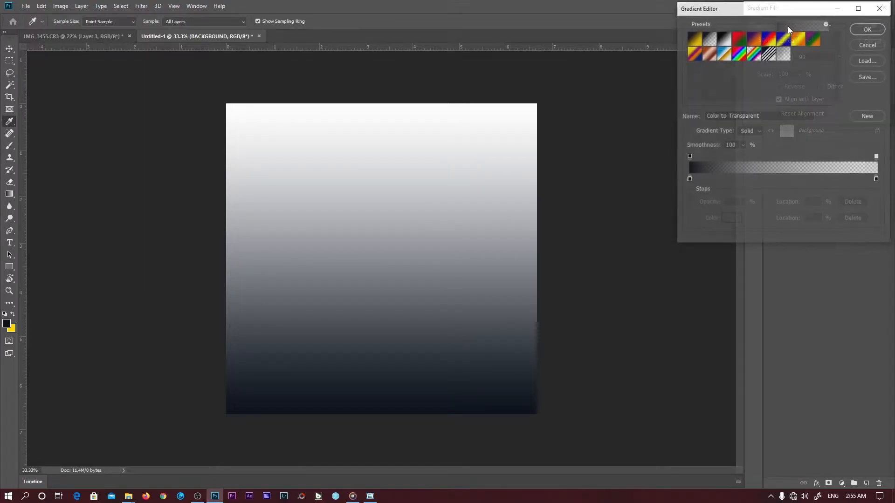
pyautogui.click(698, 43)
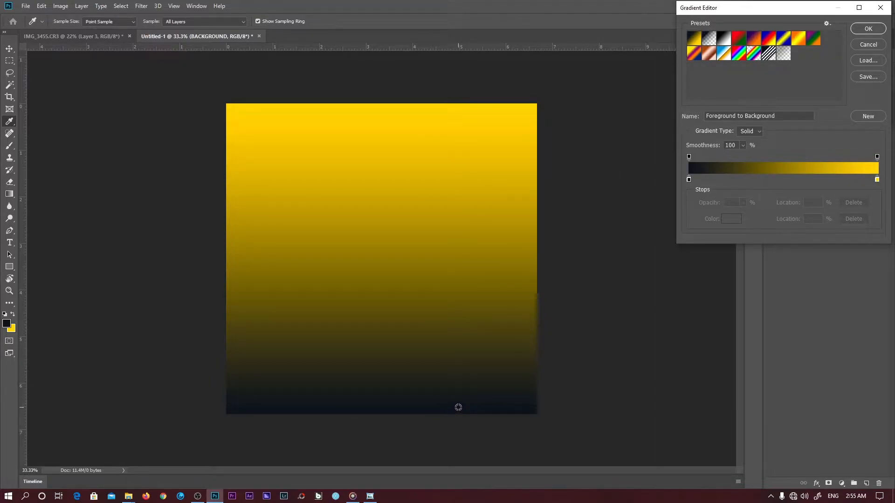
# Change the gradient's yellow end stop to the near-black navy 0d1015 and accept the edited gradient.
pyautogui.doubleClick(877, 180)
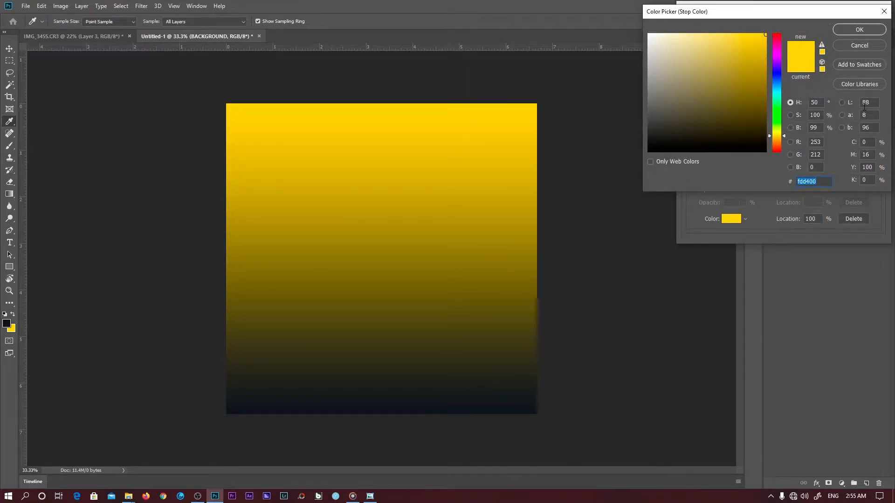
pyautogui.click(269, 411)
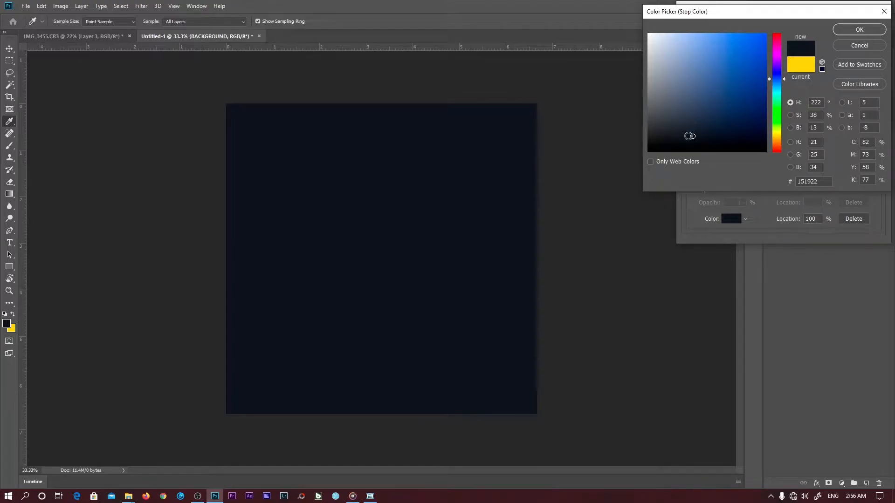
pyautogui.moveTo(693, 136)
pyautogui.mouseDown()
pyautogui.moveTo(678, 138)
pyautogui.moveTo(691, 142)
pyautogui.mouseUp()
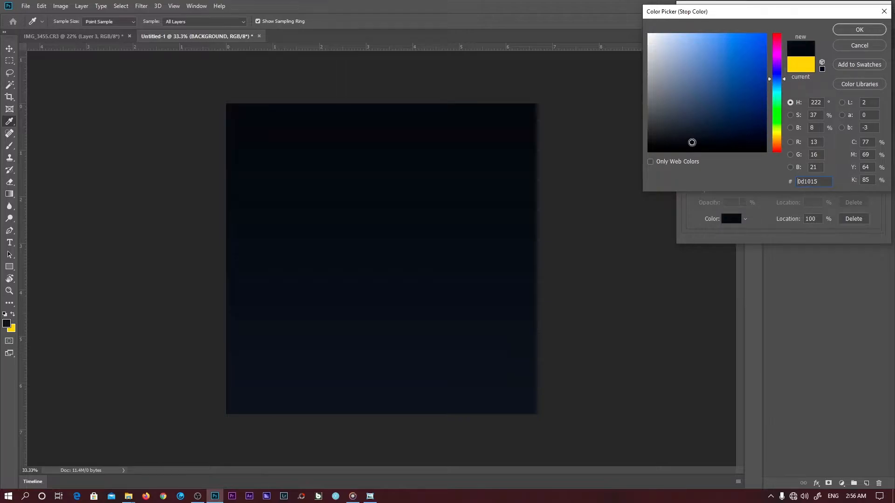
pyautogui.click(854, 31)
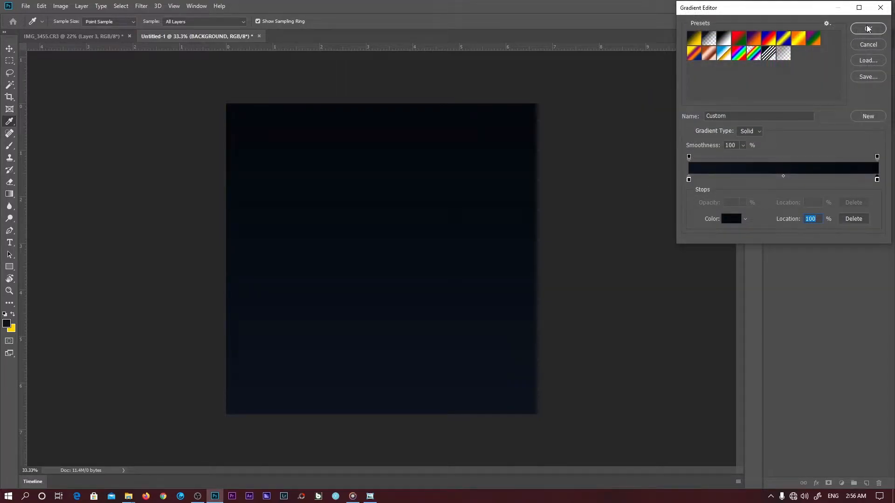
pyautogui.click(868, 29)
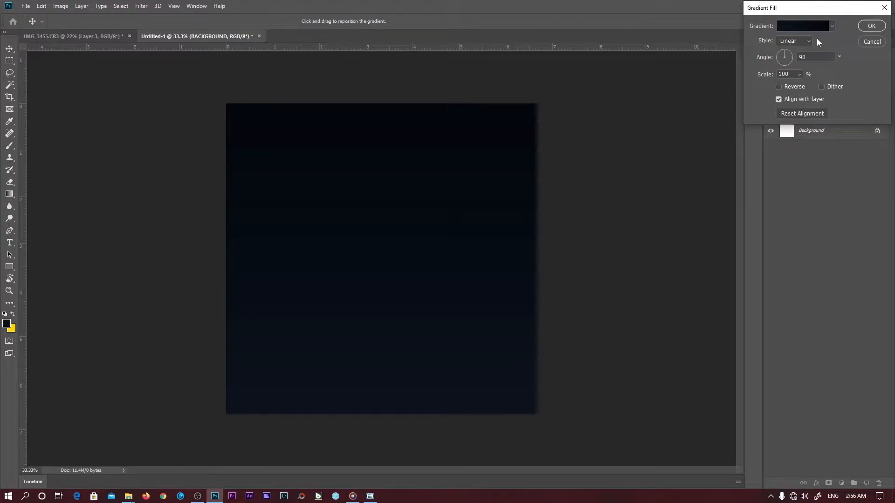
# Set the gradient fill's style to Radial and its scale to 500%, and apply the fill.
pyautogui.click(797, 41)
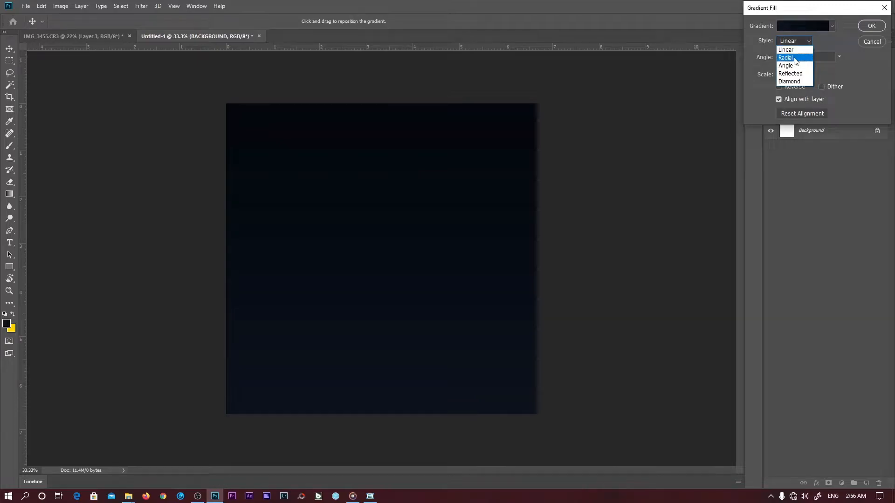
pyautogui.click(795, 58)
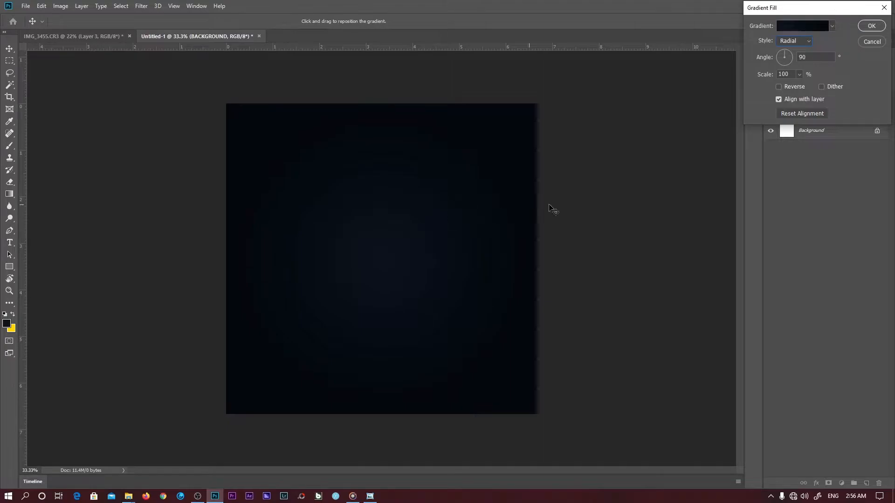
pyautogui.click(779, 88)
pyautogui.click(779, 88)
pyautogui.click(798, 75)
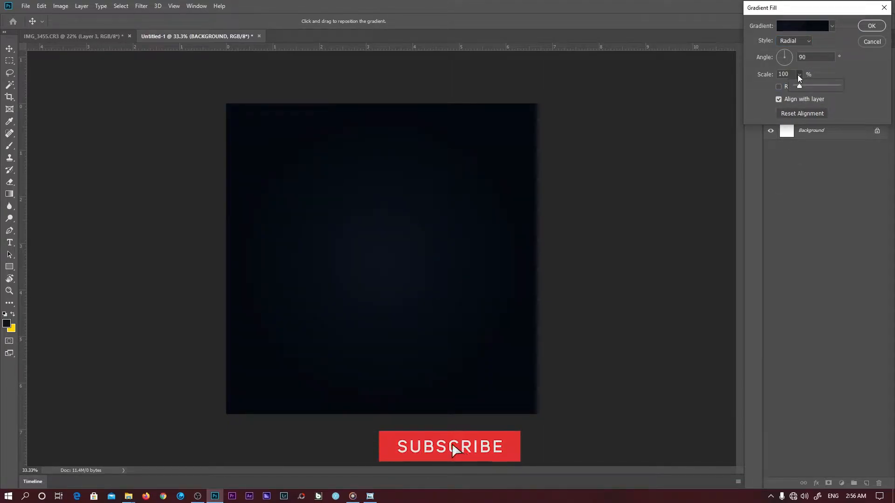
pyautogui.moveTo(798, 86); pyautogui.dragTo(834, 86)
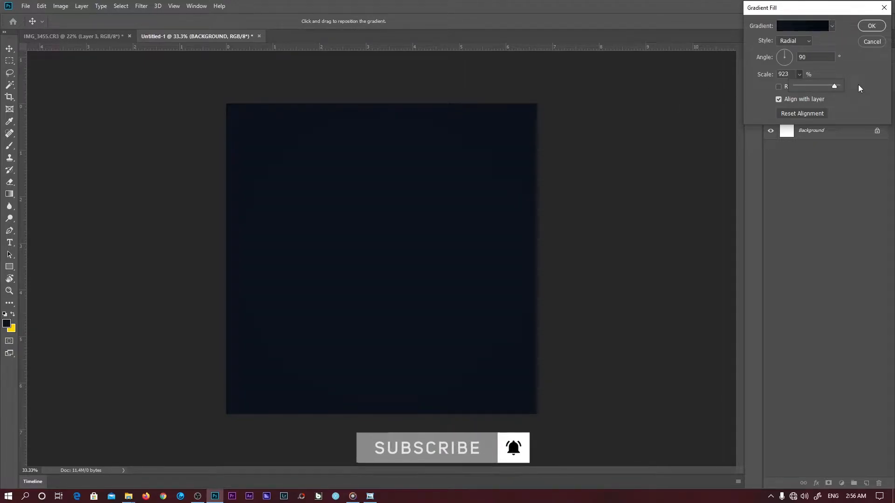
pyautogui.moveTo(812, 86); pyautogui.dragTo(740, 74)
pyautogui.write('500')
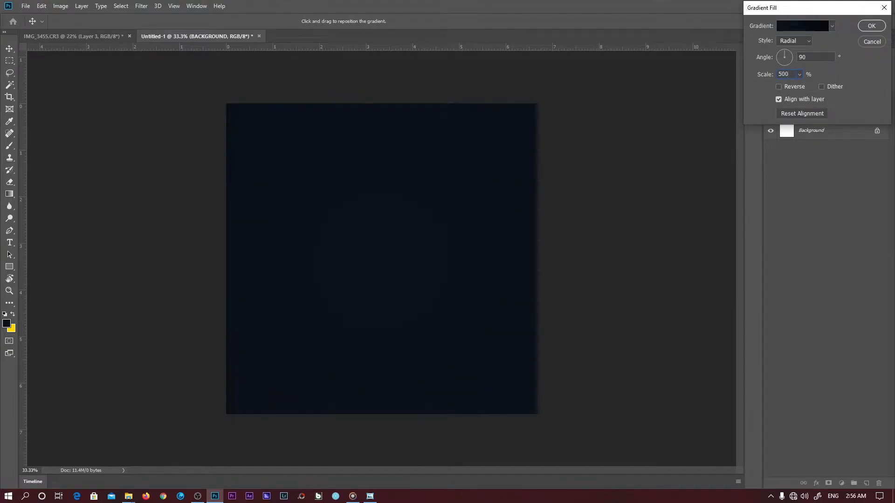
pyautogui.press('Return')
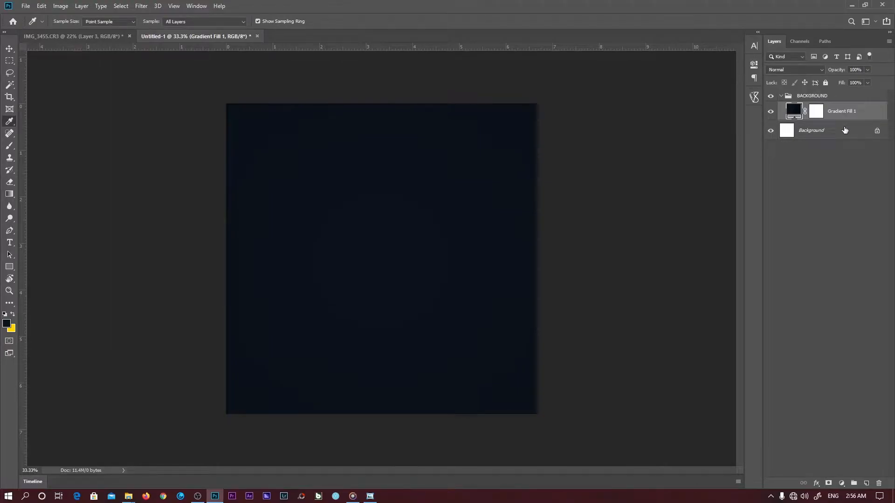
# Collapse the BACKGROUND group and create a new group named TEXTS above it.
pyautogui.click(780, 95)
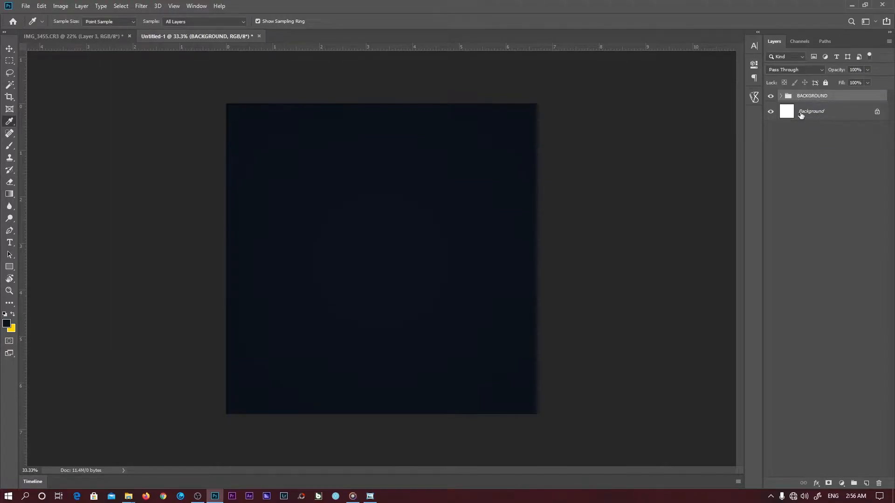
pyautogui.click(852, 182)
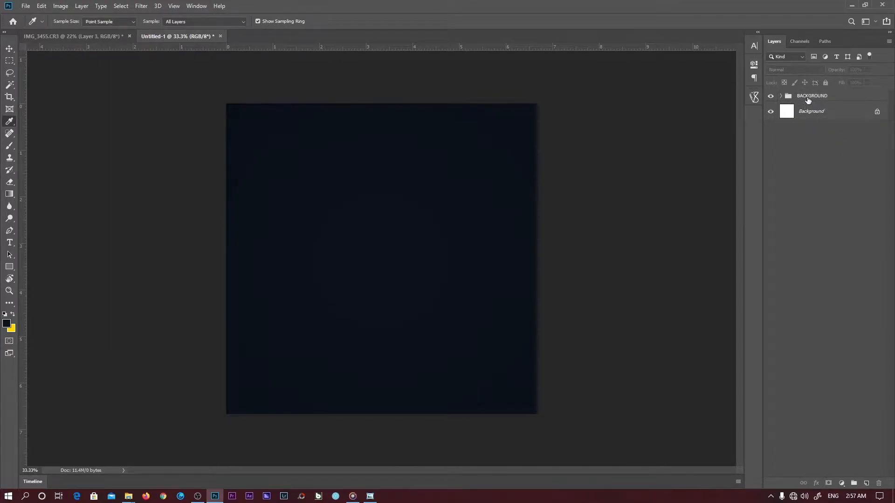
pyautogui.click(854, 483)
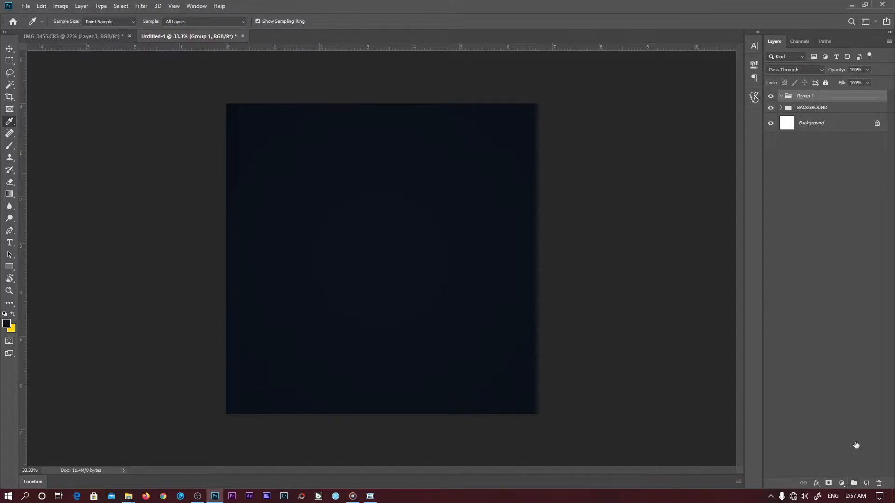
pyautogui.doubleClick(811, 95)
pyautogui.write('TEXTS')
pyautogui.press('Return')
# With the rulers shown, place a vertical guide at the horizontal center of the canvas.
pyautogui.hotkey('ctrl', 'r')
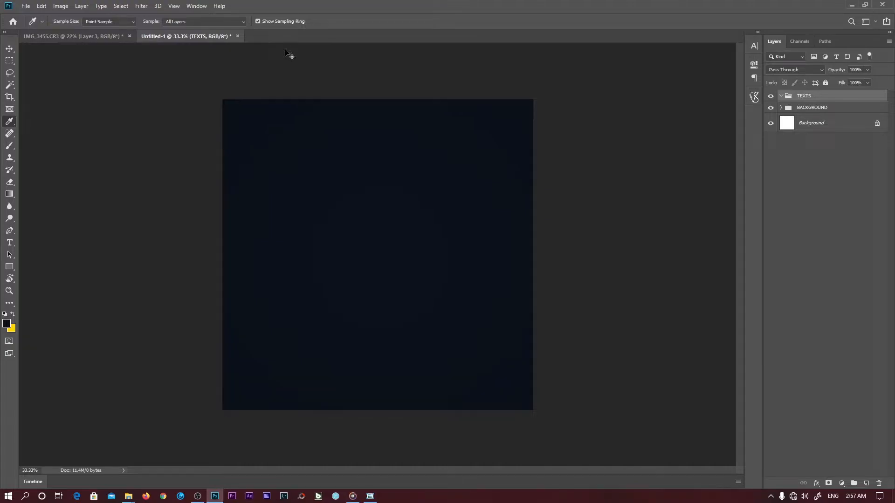
pyautogui.hotkey('ctrl', 'r')
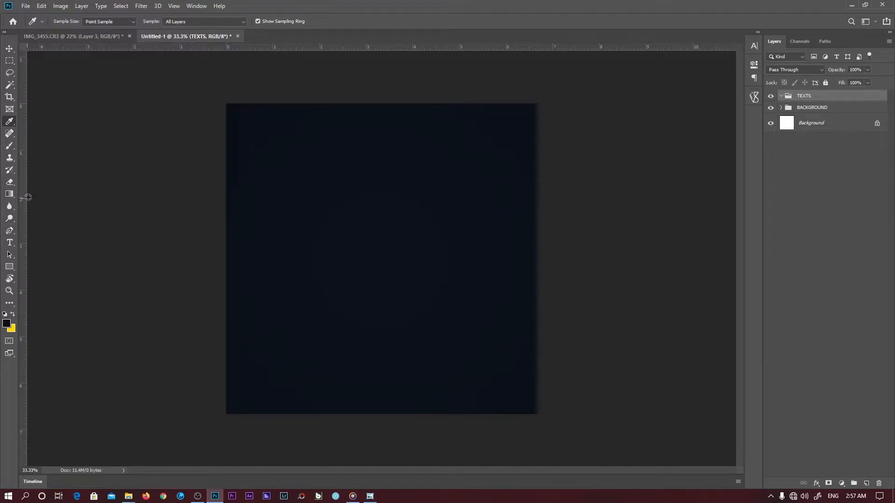
pyautogui.moveTo(23, 196); pyautogui.dragTo(381, 205)
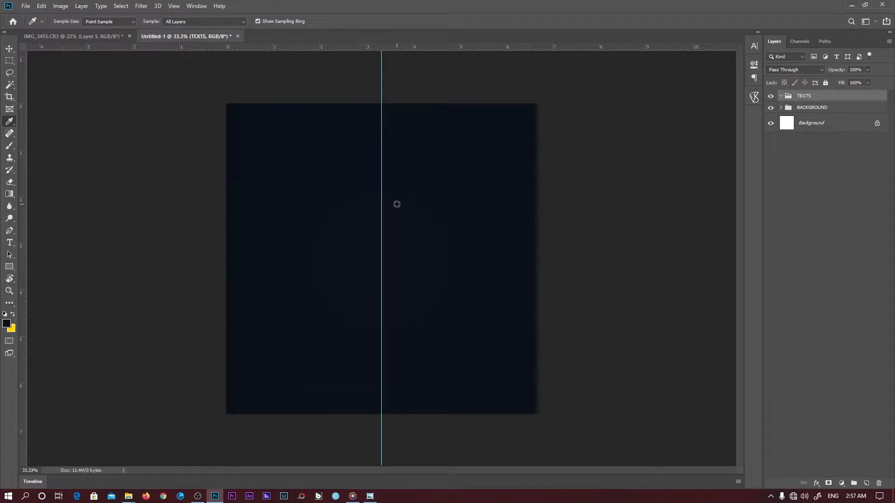
# Activate the Type tool and set its font to Cabin.
pyautogui.press('z')
pyautogui.click(294, 23)
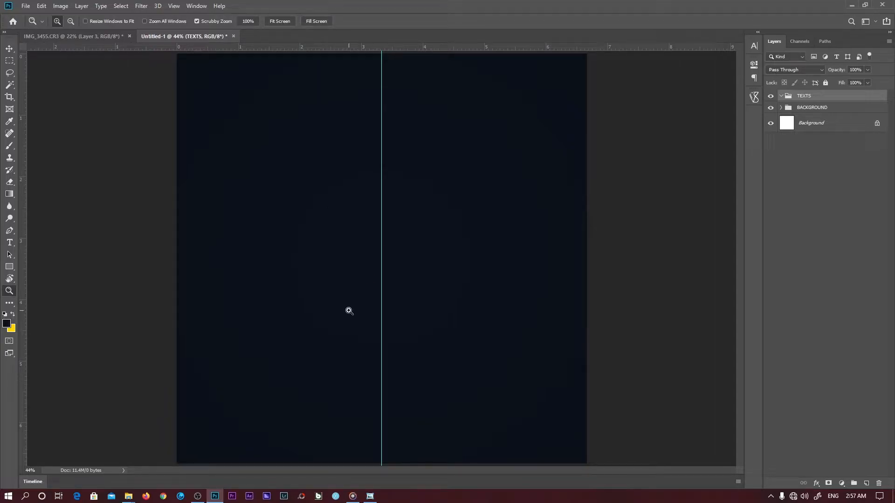
pyautogui.moveTo(381, 264); pyautogui.dragTo(104, 263)
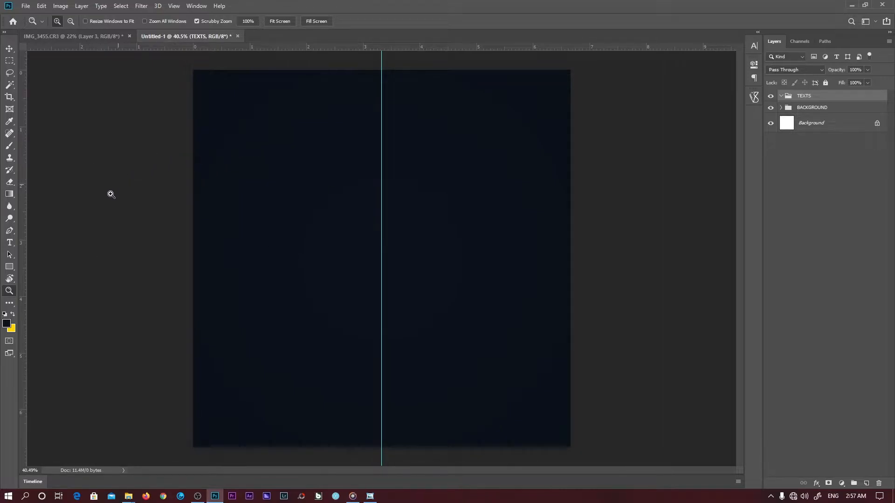
pyautogui.click(9, 242)
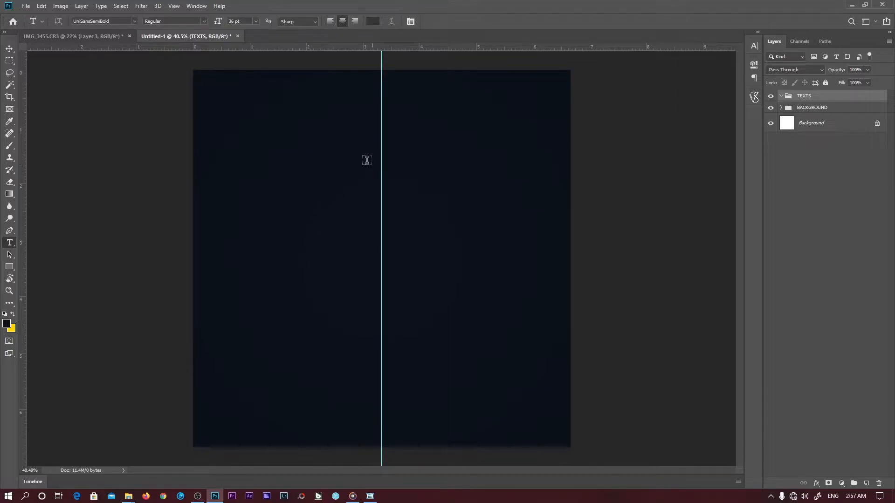
pyautogui.click(135, 21)
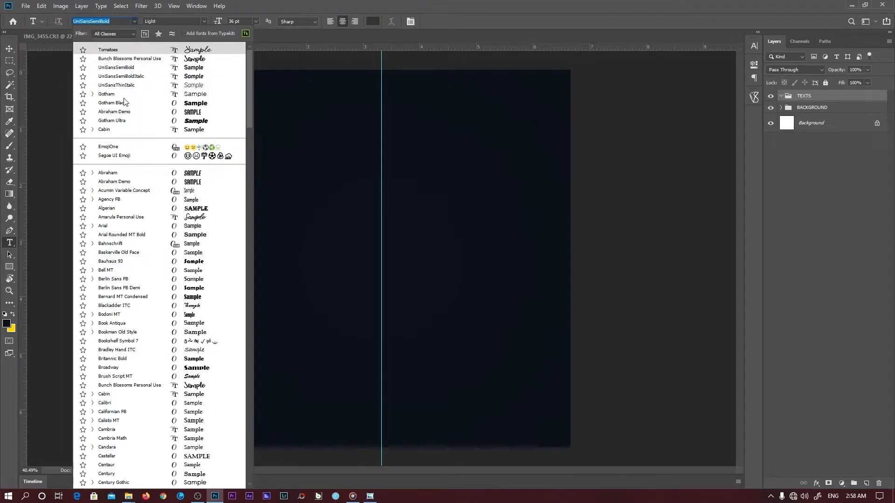
pyautogui.click(127, 130)
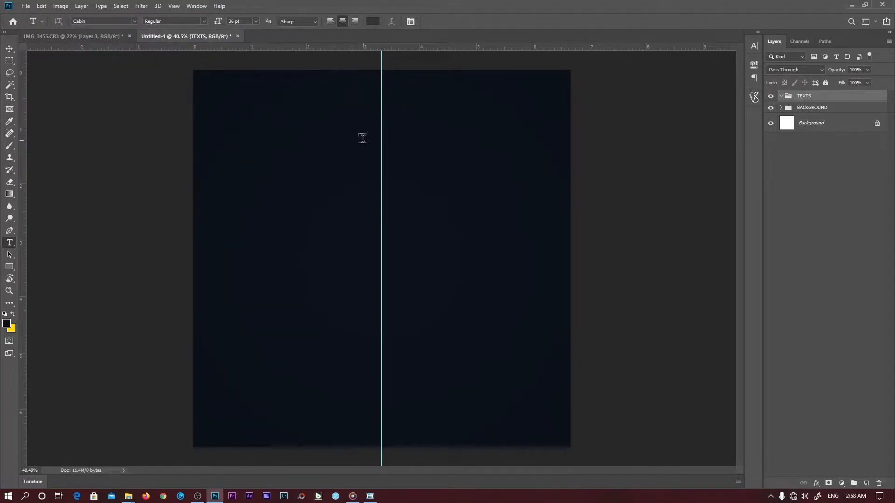
# Set the text color to the yellow background swatch color, fdd400.
pyautogui.click(372, 22)
pyautogui.write('ffffff')
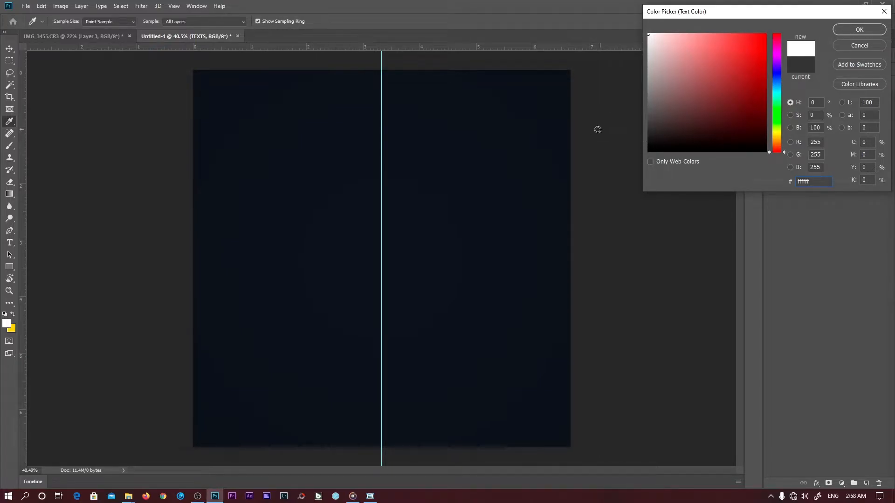
pyautogui.click(15, 329)
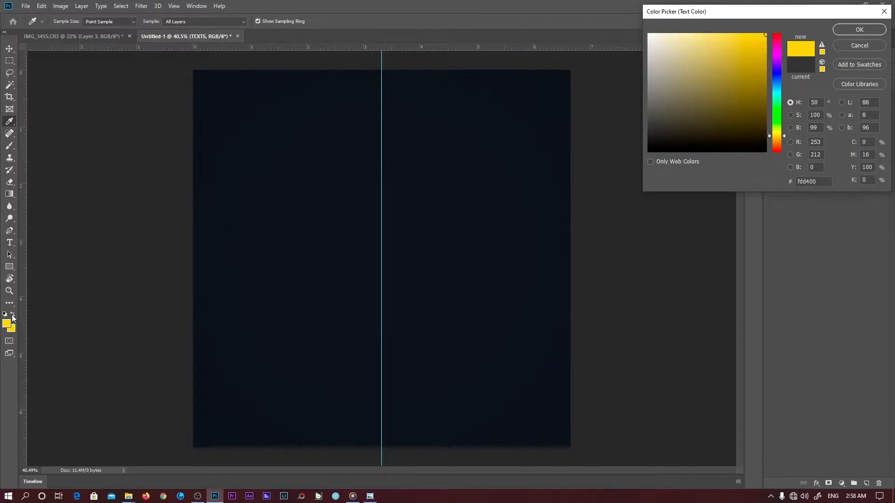
pyautogui.click(859, 29)
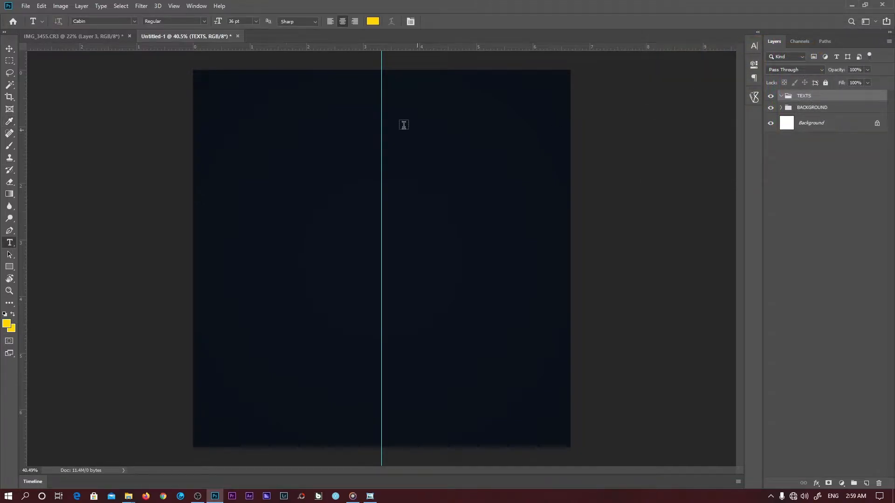
# Add the two-line text "Interested in buying a" / "New Camera?" in the upper part of the canvas, centered on the vertical guide.
pyautogui.click(365, 130)
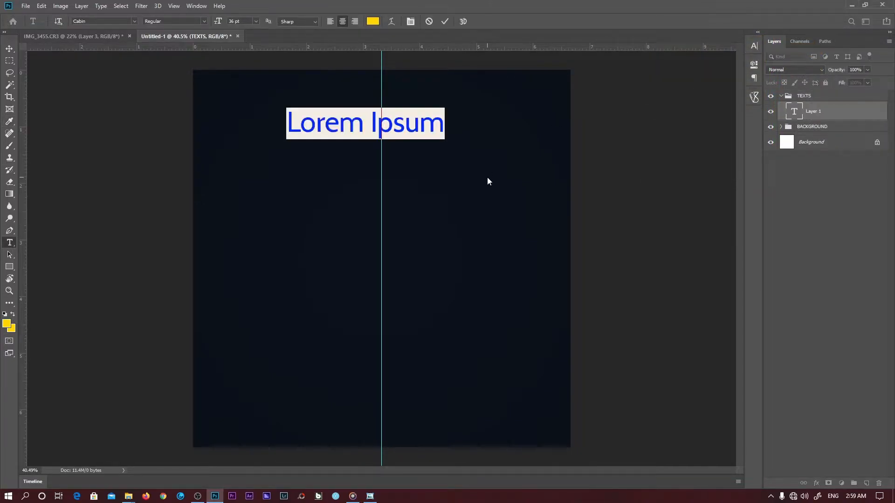
pyautogui.write('i')
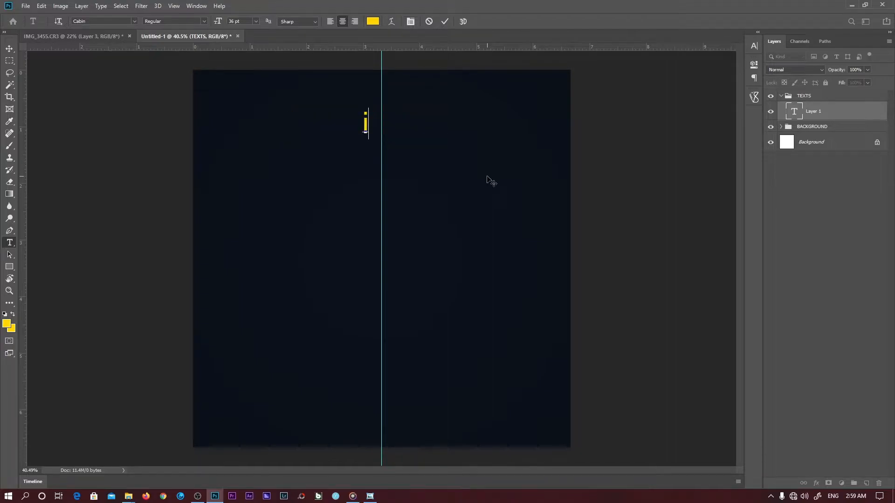
pyautogui.write('Intere')
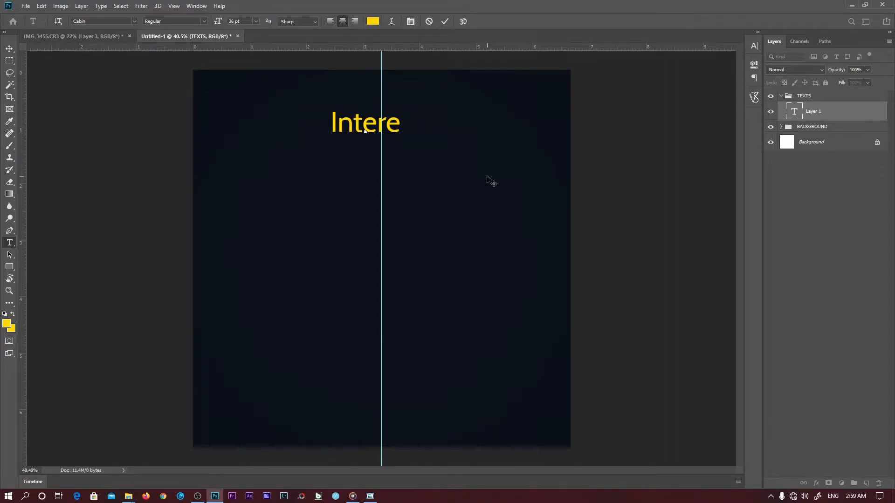
pyautogui.write('ste')
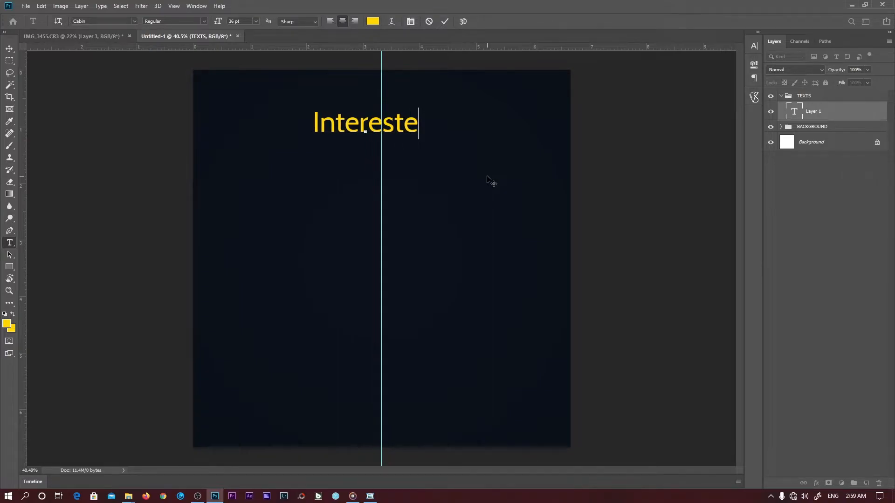
pyautogui.write('d in bu')
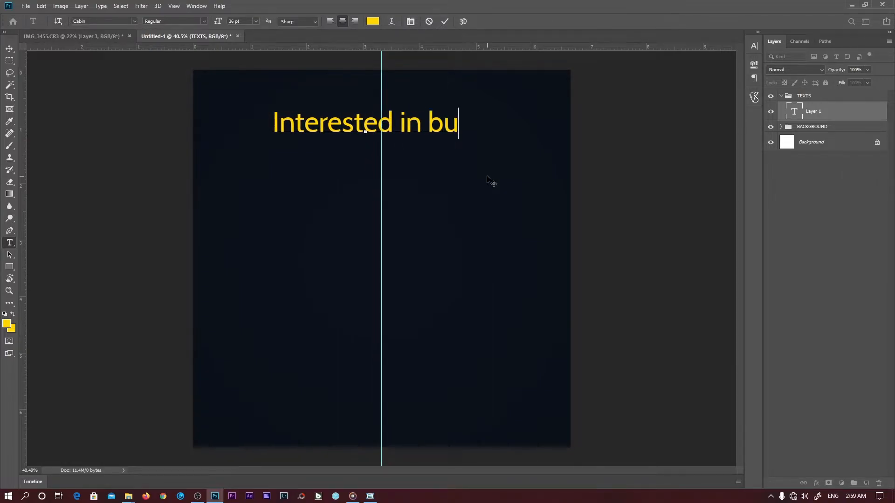
pyautogui.write('ying a')
pyautogui.press('Return')
pyautogui.write('New Cma')
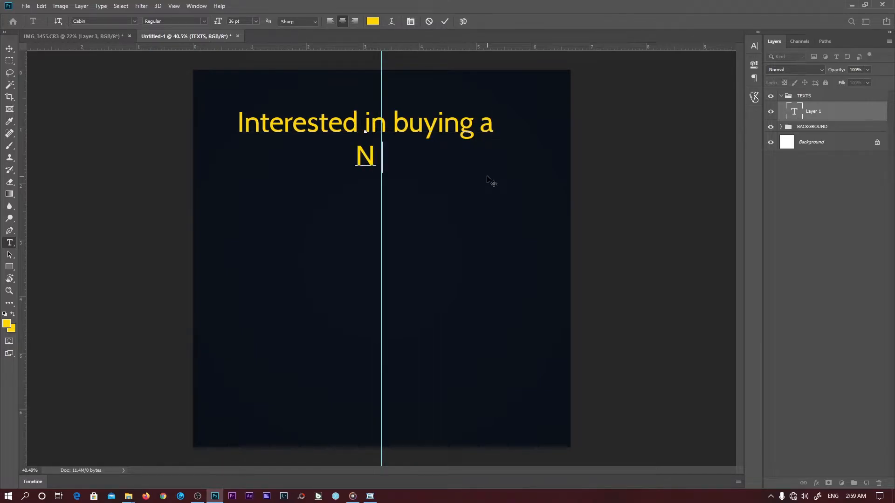
pyautogui.press('BackSpace')
pyautogui.write('er')
pyautogui.press('BackSpace')
pyautogui.press('BackSpace')
pyautogui.press('BackSpace')
pyautogui.press('BackSpace')
pyautogui.press('BackSpace')
pyautogui.write('a')
pyautogui.press('BackSpace')
pyautogui.write('Camera?')
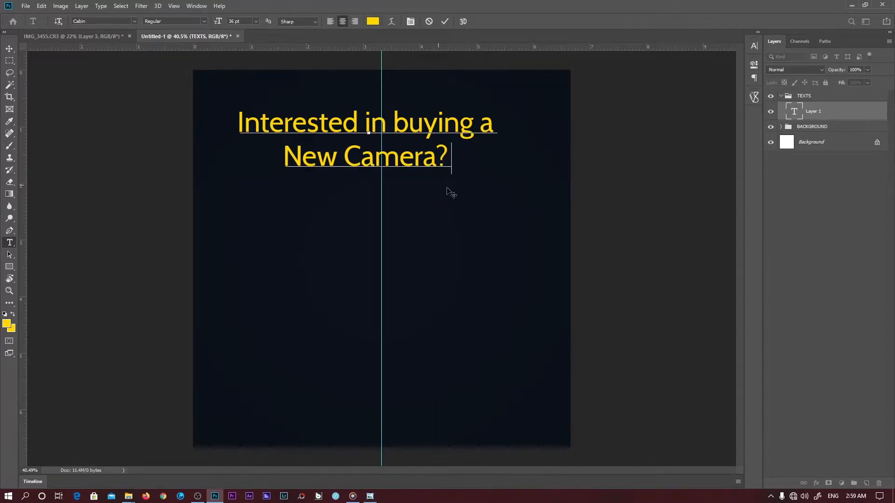
pyautogui.moveTo(447, 189); pyautogui.dragTo(455, 189)
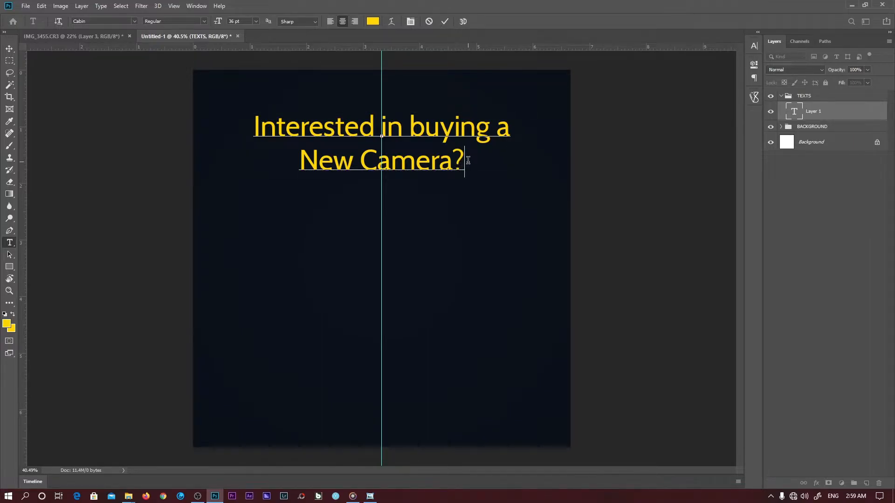
# Set the font size of the whole two-line text to 16 pt.
pyautogui.moveTo(468, 160); pyautogui.dragTo(252, 127)
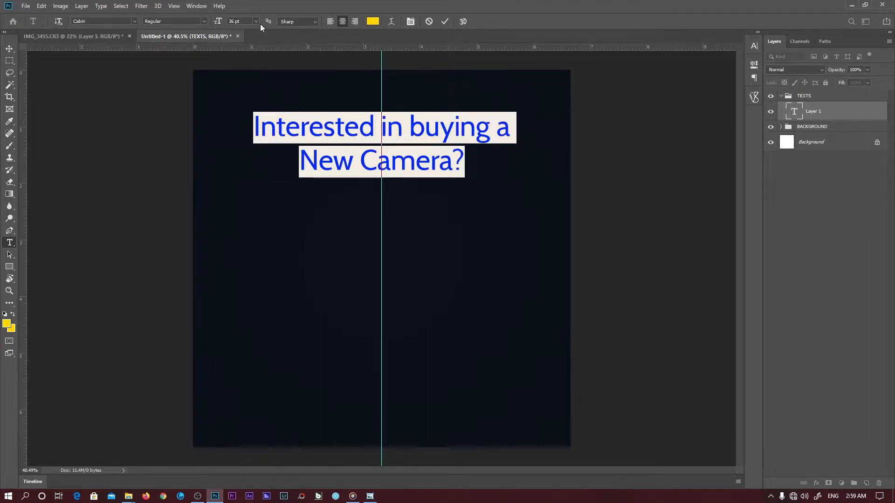
pyautogui.click(255, 21)
pyautogui.click(254, 77)
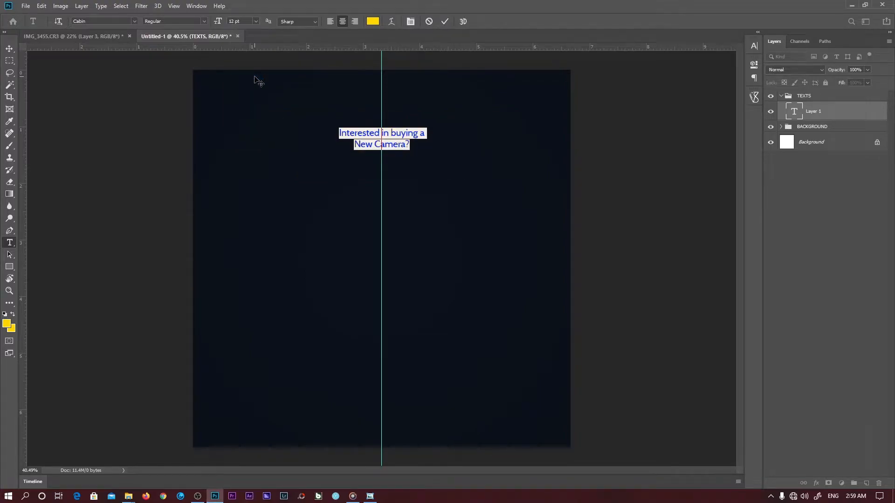
pyautogui.click(256, 21)
pyautogui.click(259, 91)
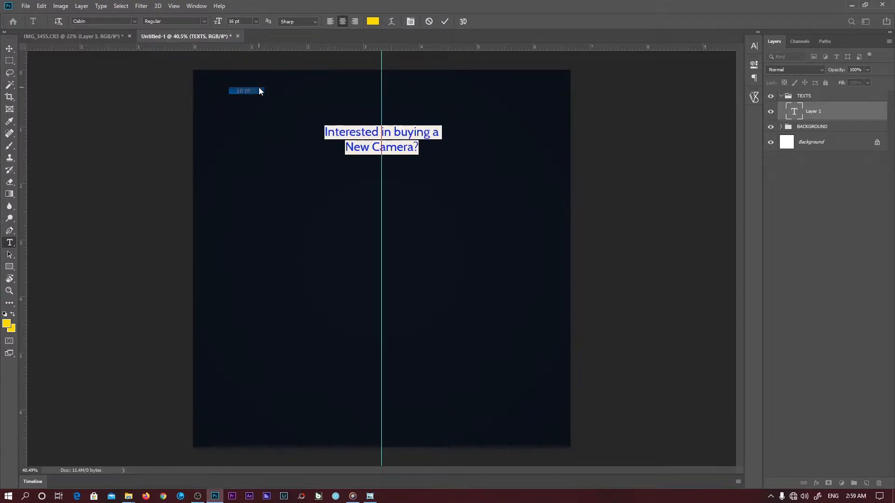
# Add a third line reading "with just" below "New Camera?" and commit the text.
pyautogui.click(434, 127)
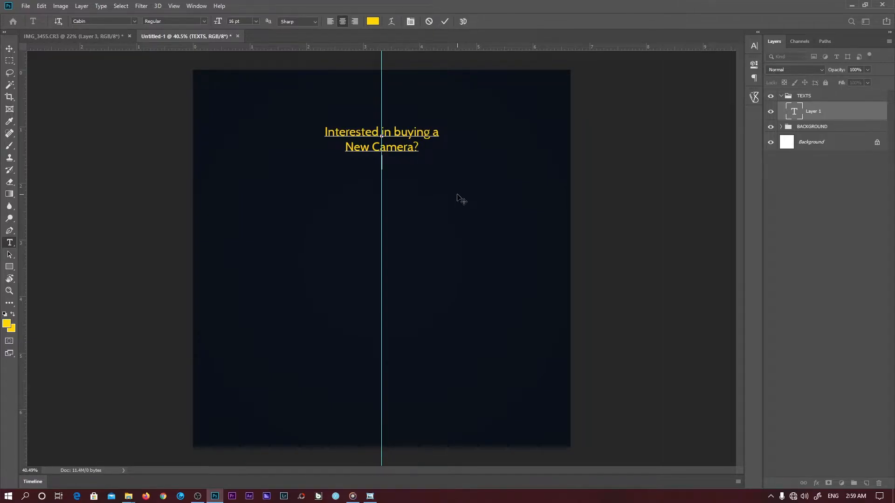
pyautogui.write('th just')
pyautogui.click(444, 21)
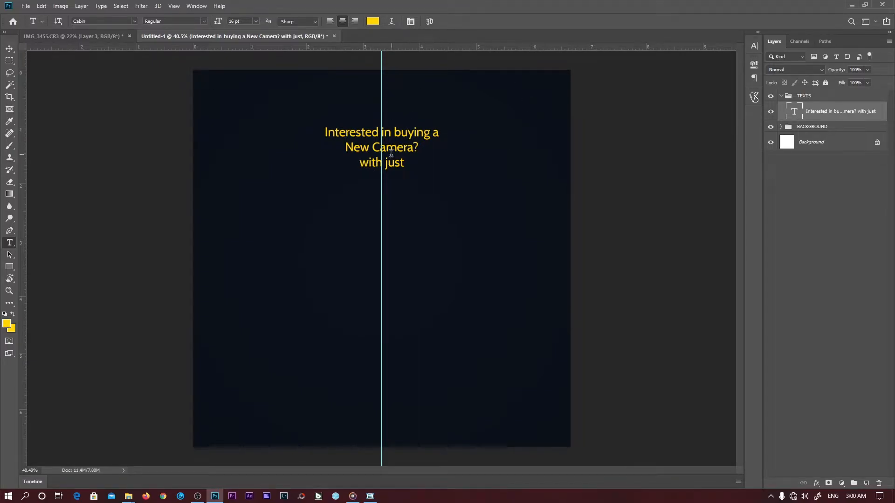
# Add a separate text "2,500" below the headline, centered on the vertical guide.
pyautogui.click(390, 208)
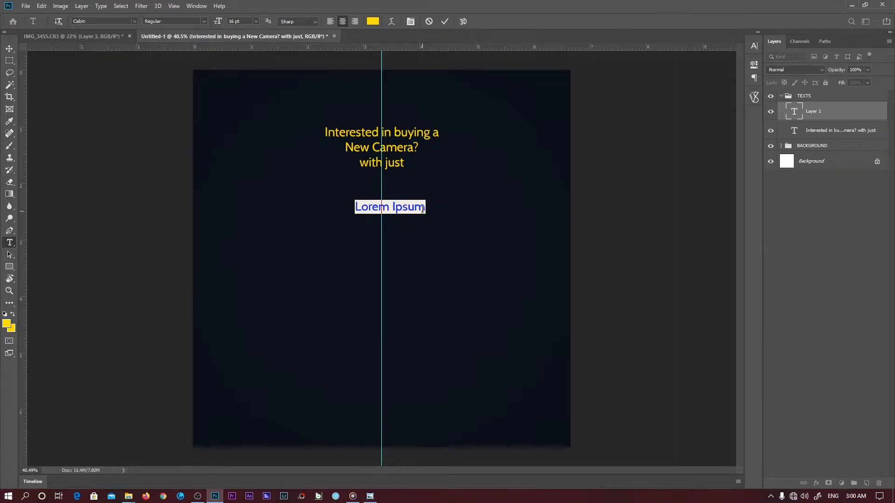
pyautogui.write('2,500')
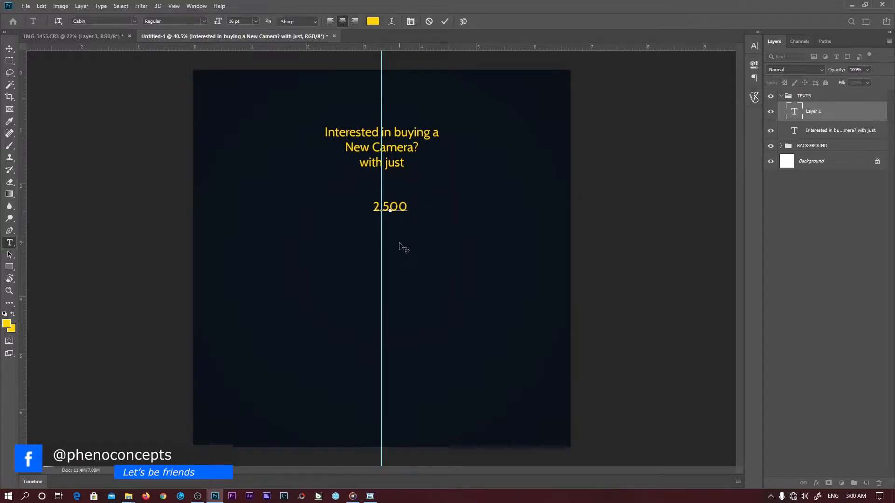
pyautogui.moveTo(402, 232); pyautogui.dragTo(392, 232)
# Keep the yellow color on the "2,500" text and set its size to 65 pt and its style to Bold.
pyautogui.hotkey('ctrl', 'a')
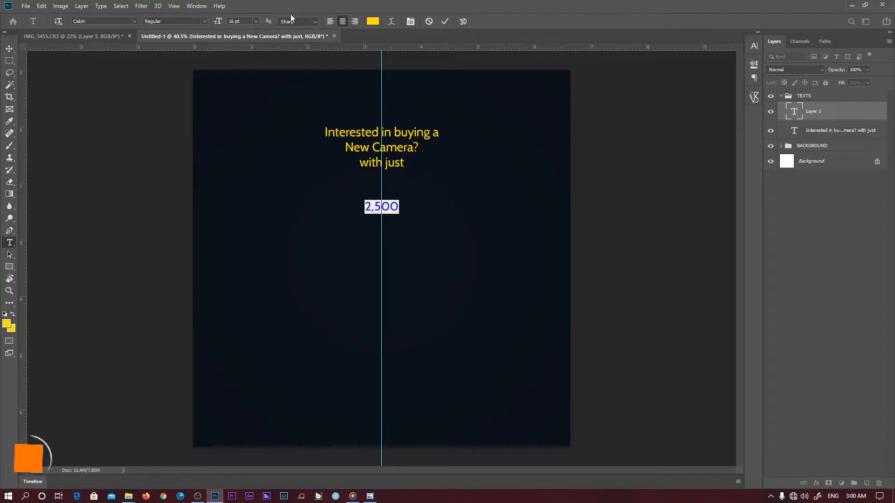
pyautogui.click(373, 21)
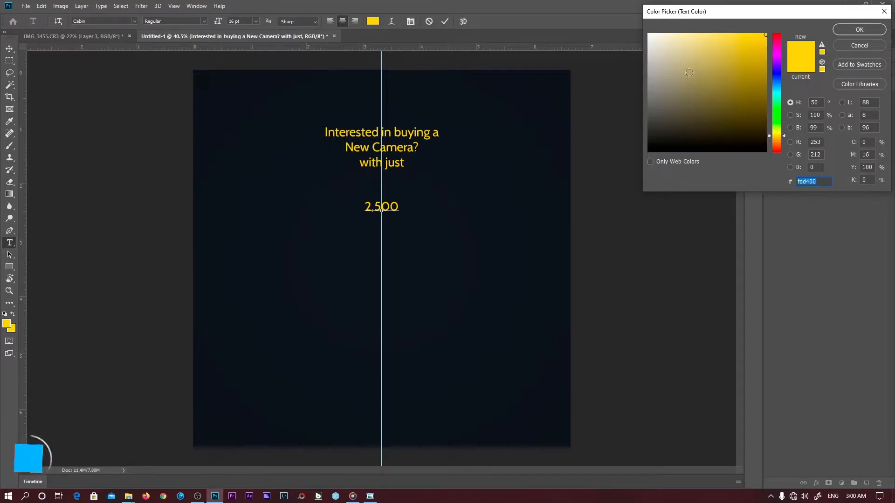
pyautogui.click(844, 29)
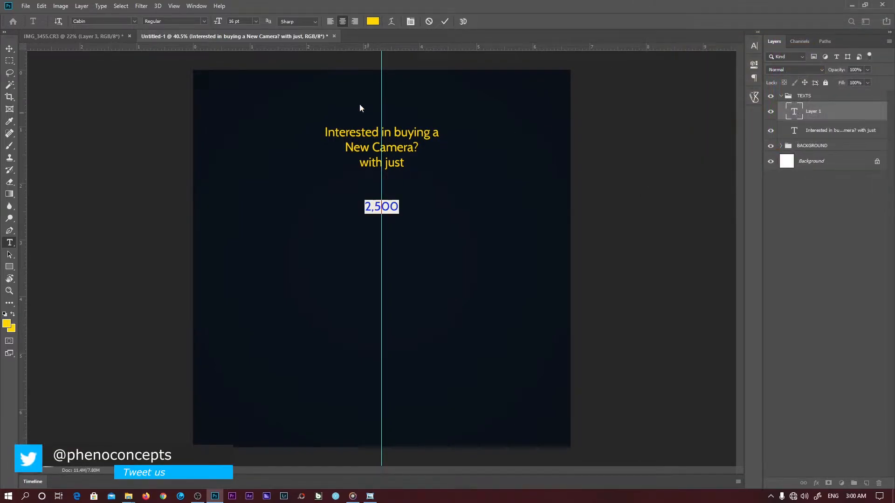
pyautogui.moveTo(222, 22); pyautogui.dragTo(325, 73)
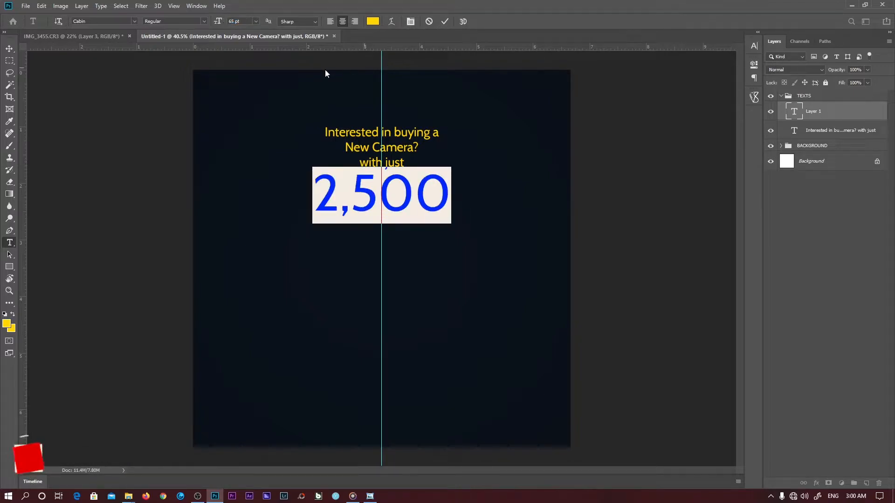
pyautogui.click(203, 21)
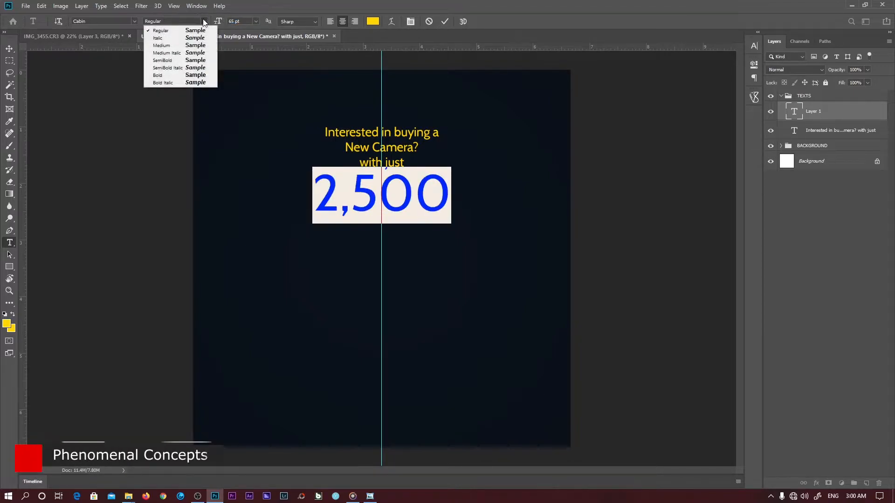
pyautogui.click(200, 75)
# Shift the "2,500" text slightly down along the guide, append a spaced question mark and commit the text.
pyautogui.click(414, 200)
pyautogui.moveTo(432, 265); pyautogui.dragTo(431, 265)
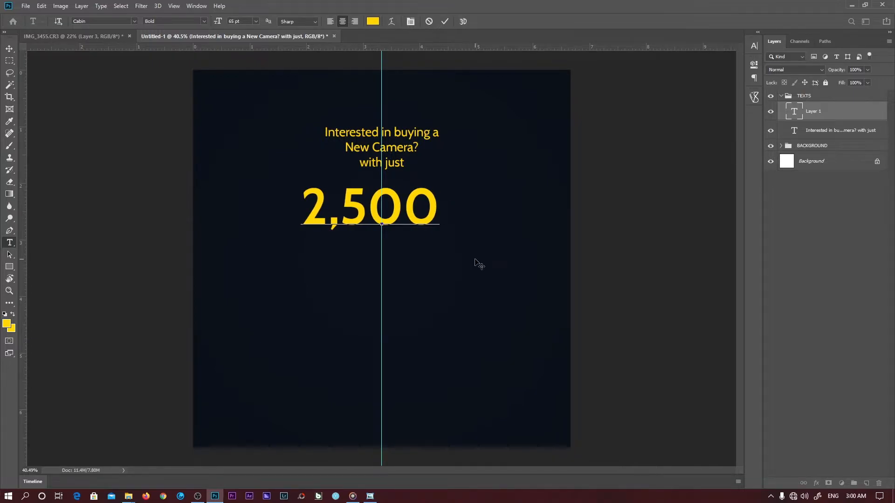
pyautogui.write('?')
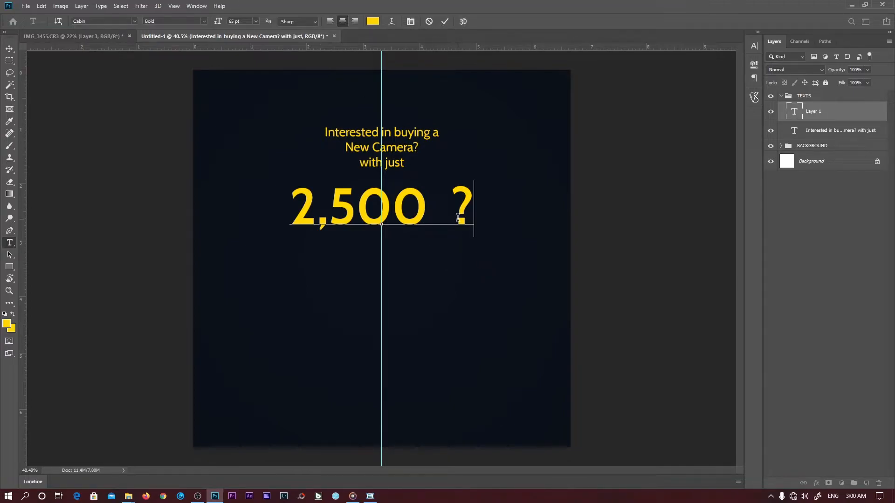
pyautogui.click(445, 21)
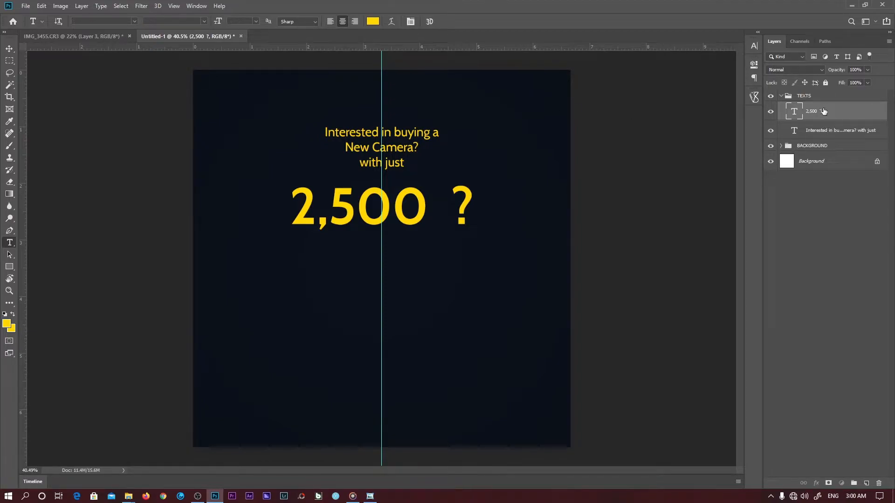
# Skew the headline and "2,500 ?" text layers together vertically by -3.71° so they slope upward to the right, and apply the transform.
pyautogui.keyDown('shift'); pyautogui.click(824, 132); pyautogui.keyUp('shift')
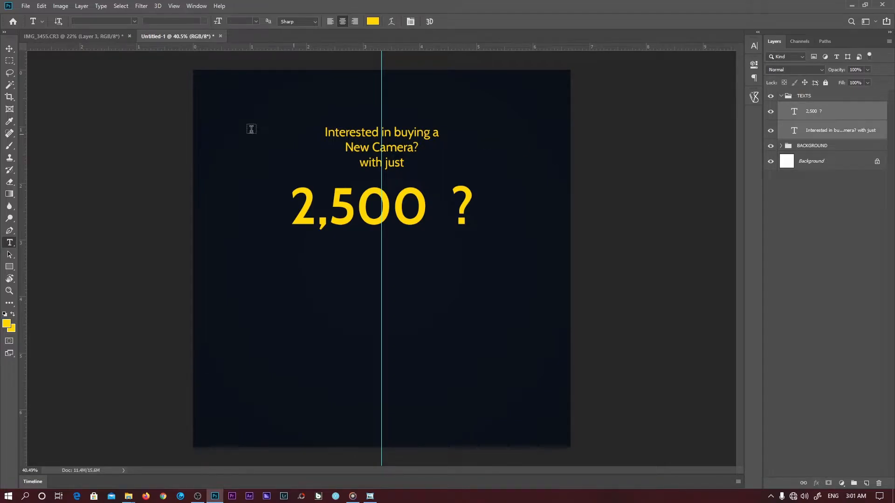
pyautogui.click(10, 50)
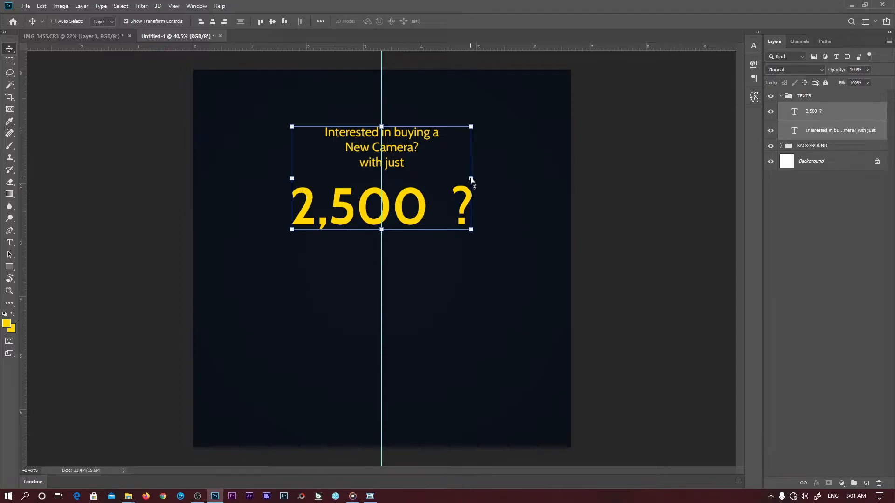
pyautogui.moveTo(471, 178)
pyautogui.mouseDown()
pyautogui.moveTo(472, 137)
pyautogui.moveTo(483, 212)
pyautogui.moveTo(480, 169)
pyautogui.moveTo(487, 176)
pyautogui.moveTo(474, 186)
pyautogui.moveTo(473, 147)
pyautogui.moveTo(473, 191)
pyautogui.moveTo(470, 146)
pyautogui.moveTo(468, 204)
pyautogui.moveTo(470, 156)
pyautogui.moveTo(470, 192)
pyautogui.moveTo(470, 167)
pyautogui.mouseUp()
pyautogui.hotkey('alt', 'shift')
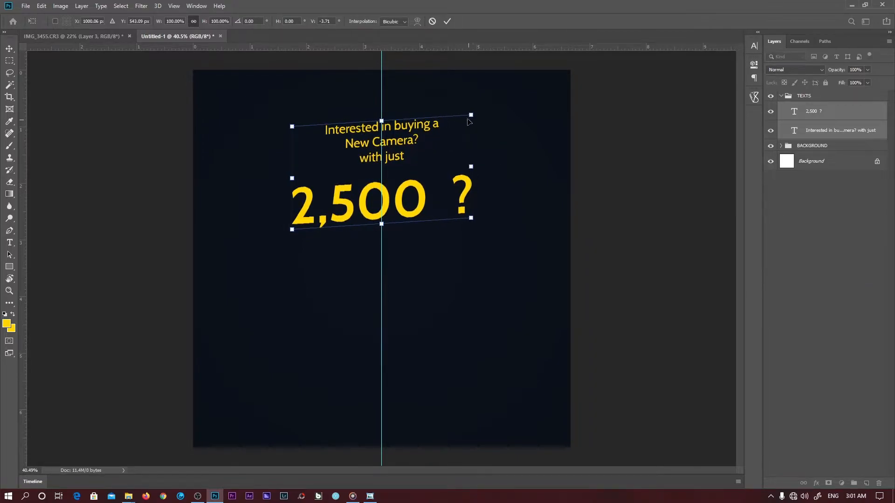
pyautogui.click(447, 22)
# Draw a yellow rectangle shape about 915 x 293 px below the "2,500 ?" text.
pyautogui.press('z')
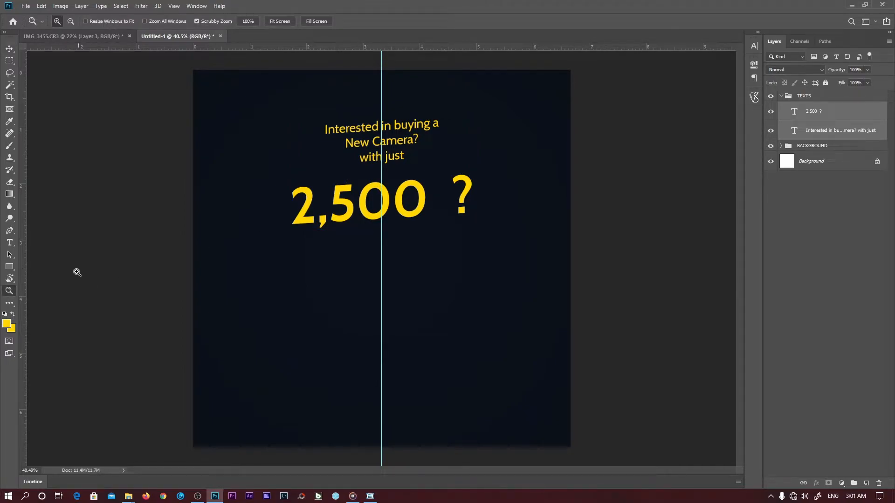
pyautogui.click(9, 266)
pyautogui.click(753, 64)
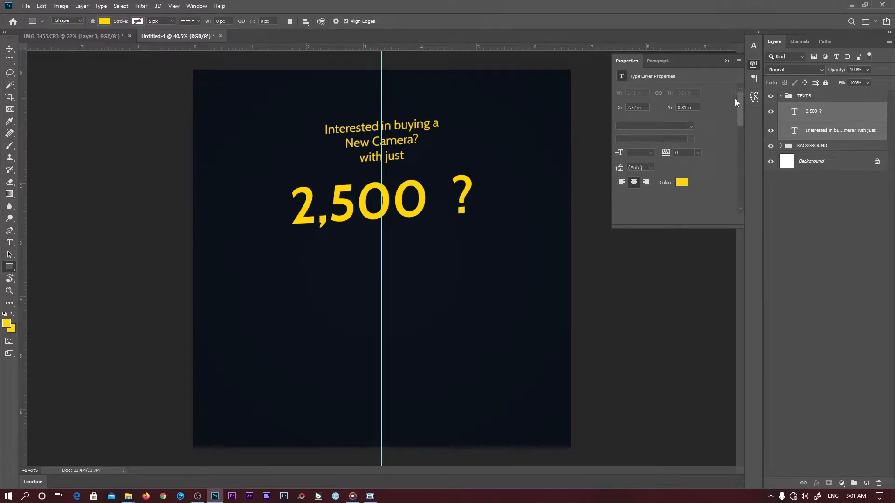
pyautogui.click(756, 65)
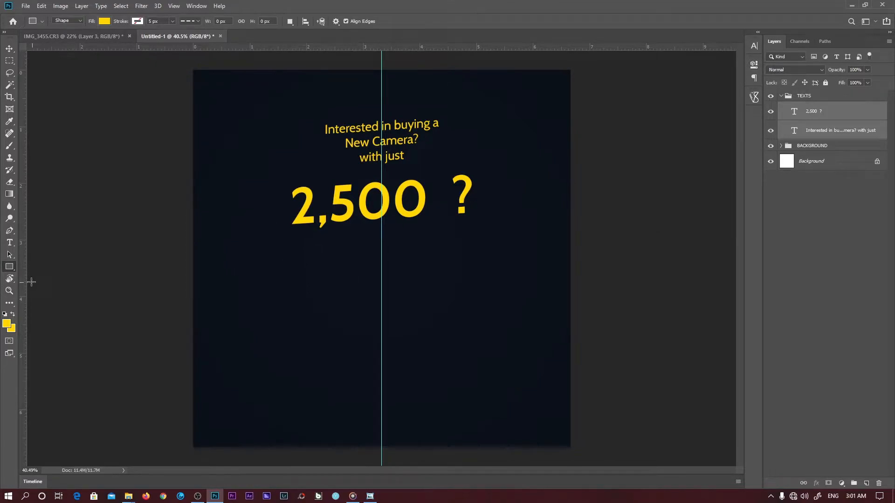
pyautogui.rightClick(10, 267)
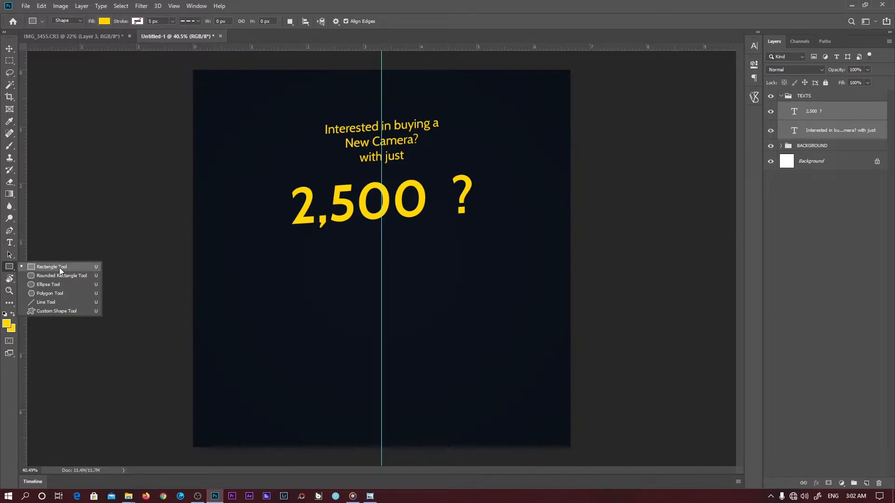
pyautogui.click(59, 267)
pyautogui.moveTo(287, 269); pyautogui.dragTo(459, 325)
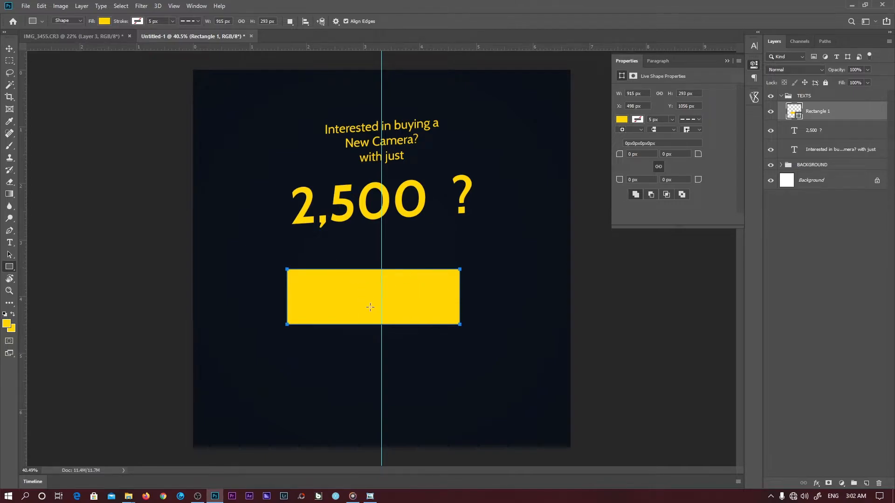
# Change the fill color of the rectangle shape to white (ffffff).
pyautogui.doubleClick(791, 112)
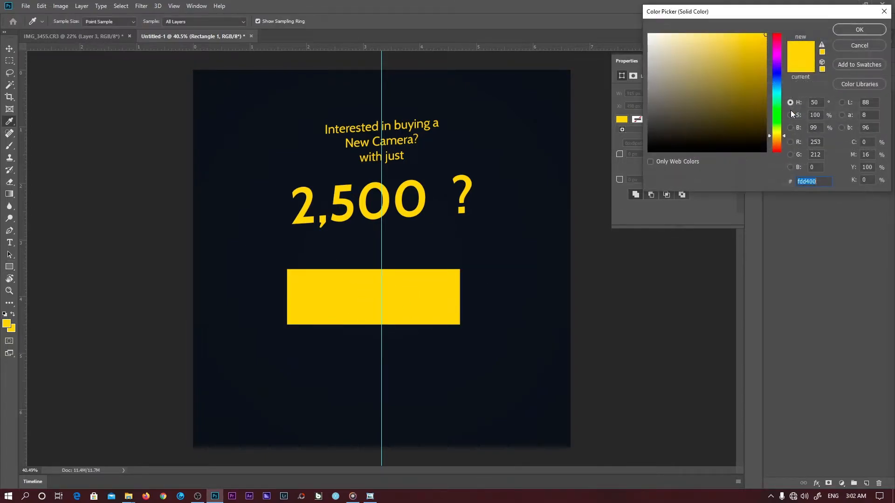
pyautogui.write('ffffff')
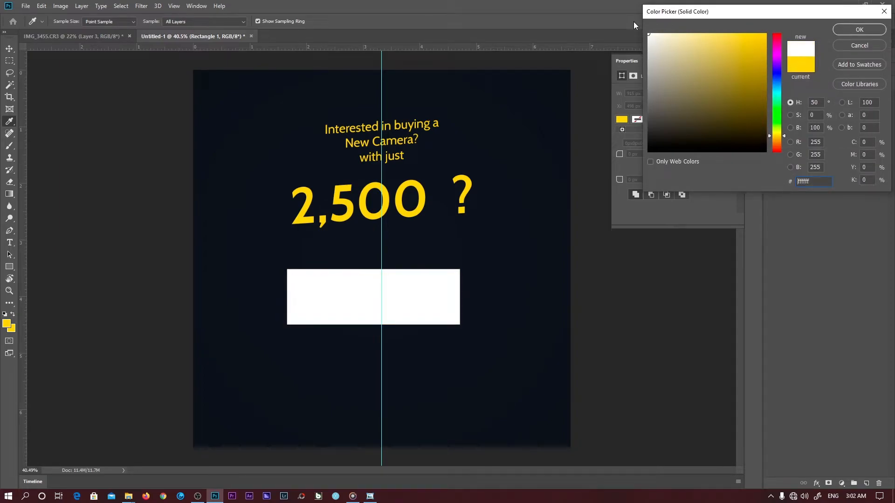
pyautogui.click(845, 29)
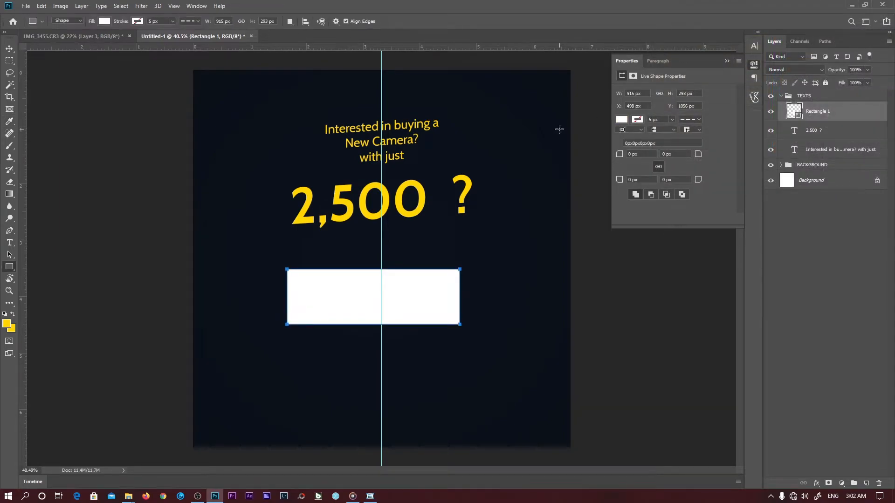
# Move the white rectangle up over the "2,500" text and place its layer directly below the "2,500 ?" text layer.
pyautogui.click(10, 48)
pyautogui.moveTo(410, 302); pyautogui.dragTo(392, 208)
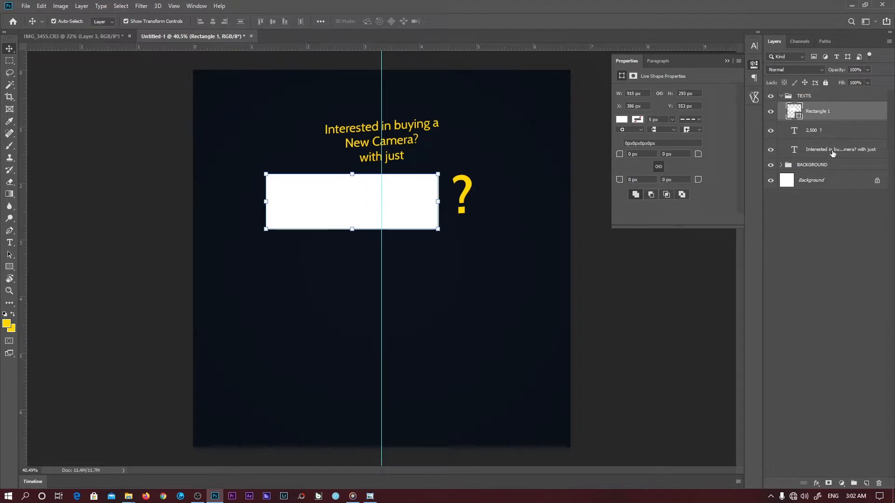
pyautogui.click(820, 133)
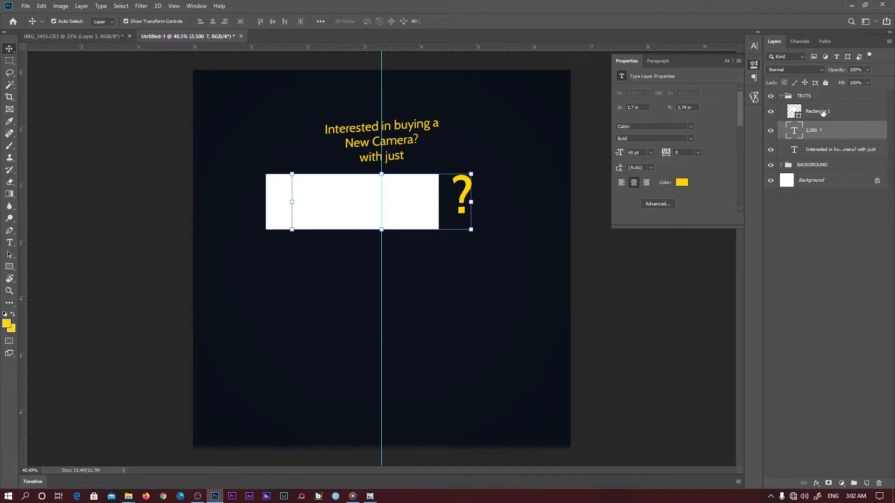
pyautogui.click(829, 111)
pyautogui.moveTo(837, 111); pyautogui.dragTo(830, 131)
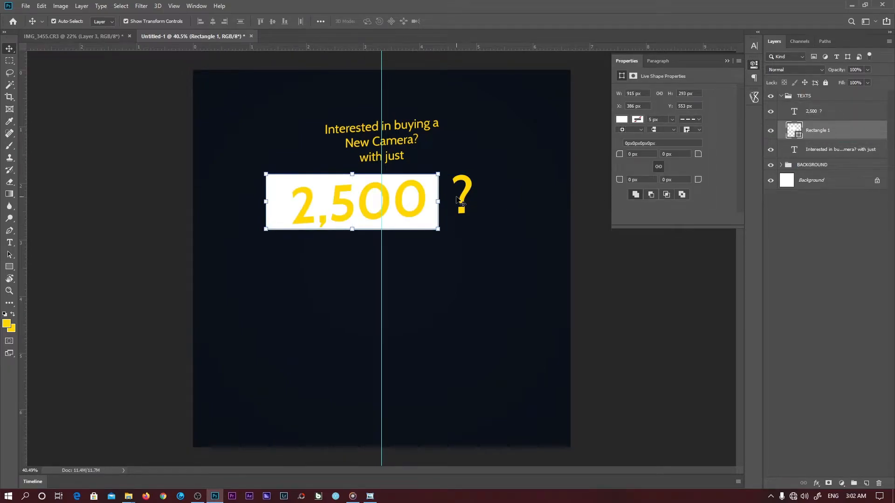
# Narrow the white rectangle to about 86% width and skew it vertically by about -4.07° behind "2,500", applying the transform.
pyautogui.press('z')
pyautogui.moveTo(361, 187); pyautogui.dragTo(342, 188)
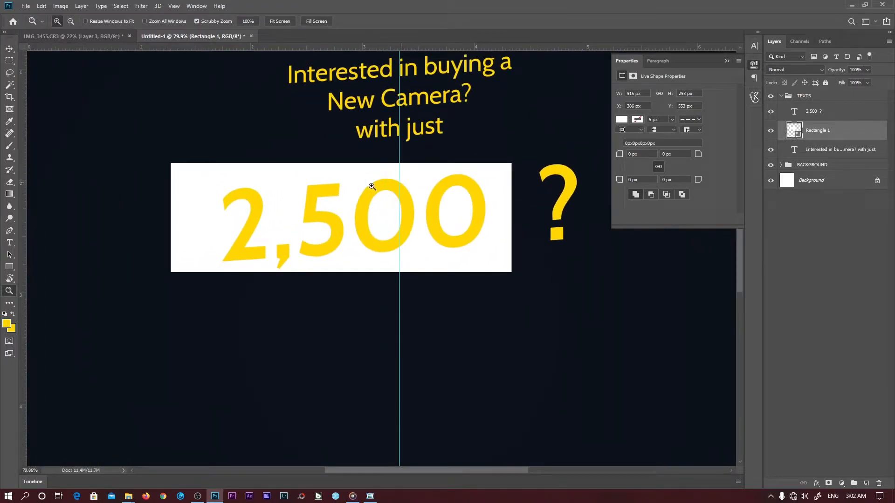
pyautogui.click(9, 49)
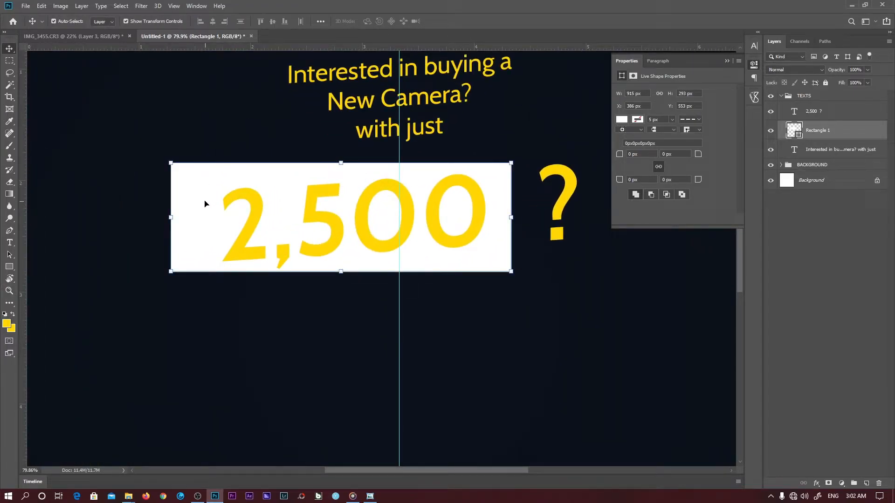
pyautogui.moveTo(170, 217); pyautogui.dragTo(209, 217)
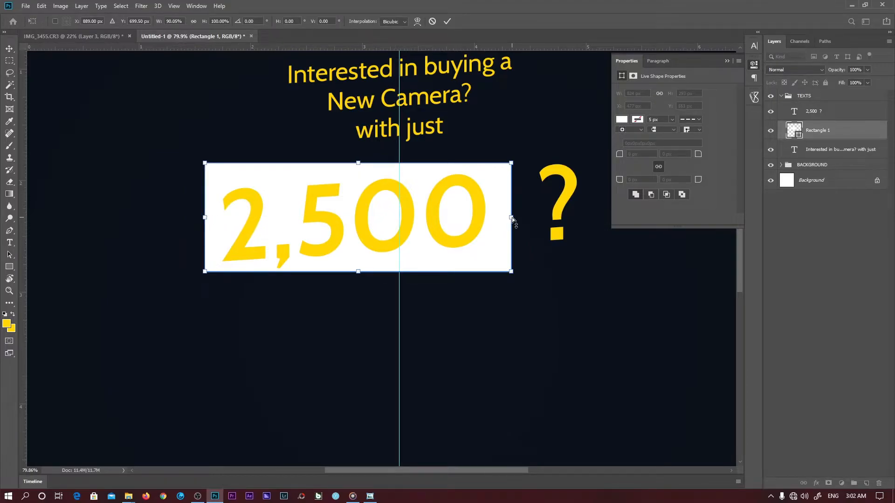
pyautogui.moveTo(512, 220); pyautogui.dragTo(510, 187)
pyautogui.moveTo(466, 160); pyautogui.dragTo(476, 177)
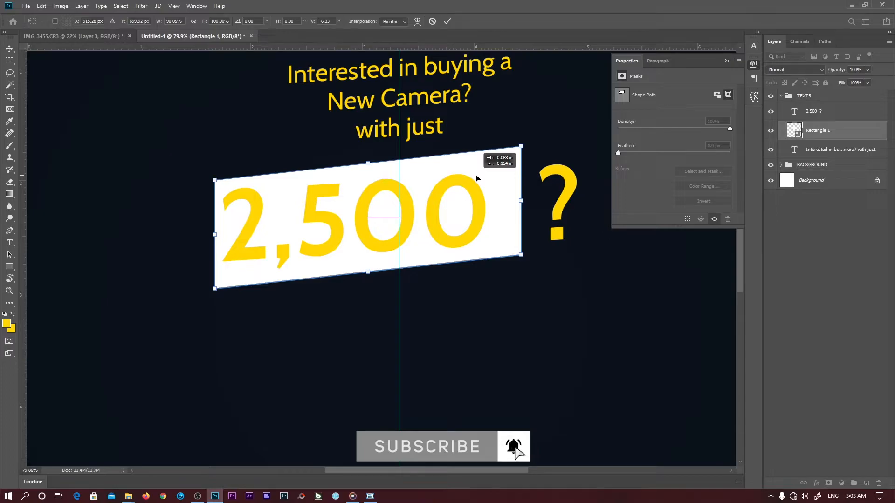
pyautogui.moveTo(476, 178); pyautogui.dragTo(474, 179)
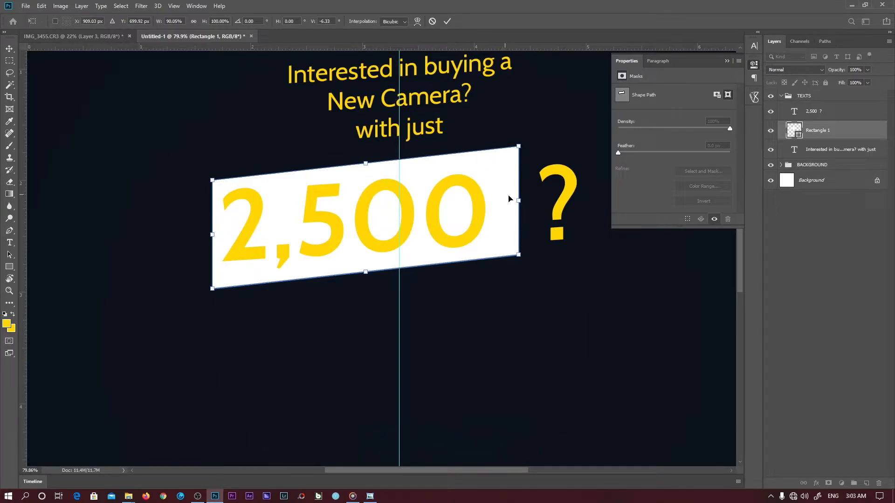
pyautogui.moveTo(518, 199); pyautogui.dragTo(506, 213)
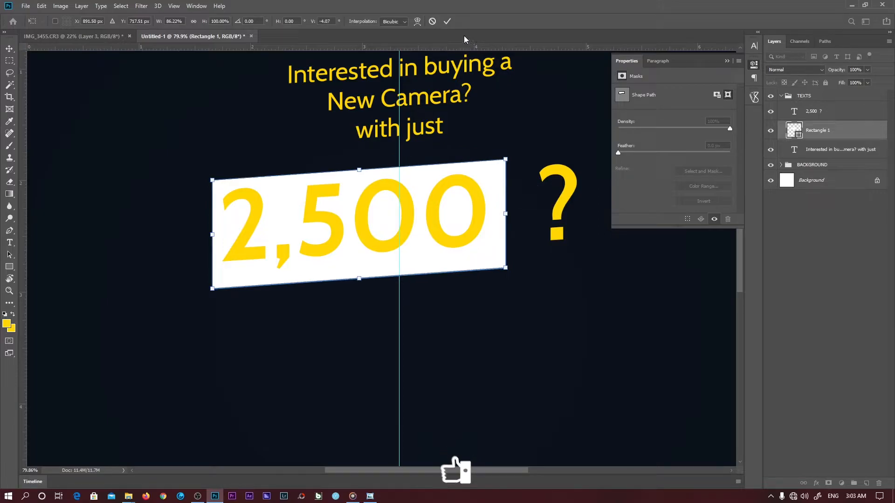
pyautogui.click(447, 21)
# Shift the skewed white rectangle slightly up behind the "2,500" text and fit the whole canvas on screen.
pyautogui.moveTo(320, 173); pyautogui.dragTo(295, 176)
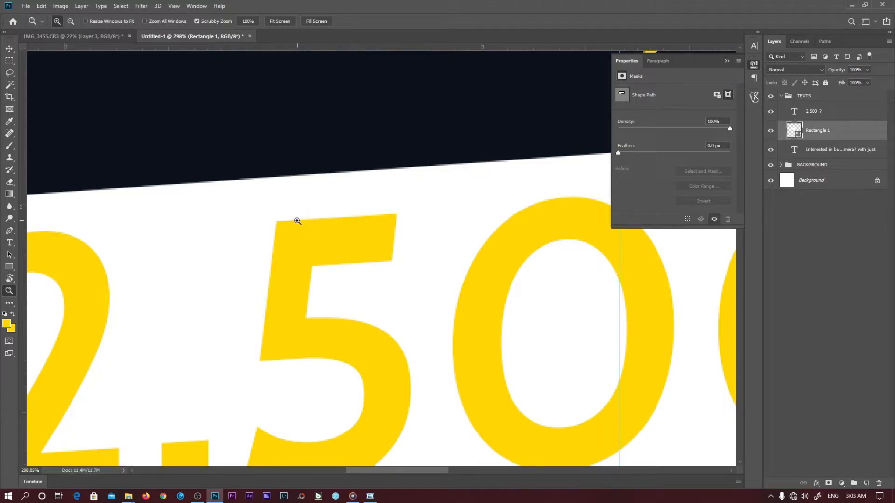
pyautogui.moveTo(544, 269); pyautogui.dragTo(438, 230)
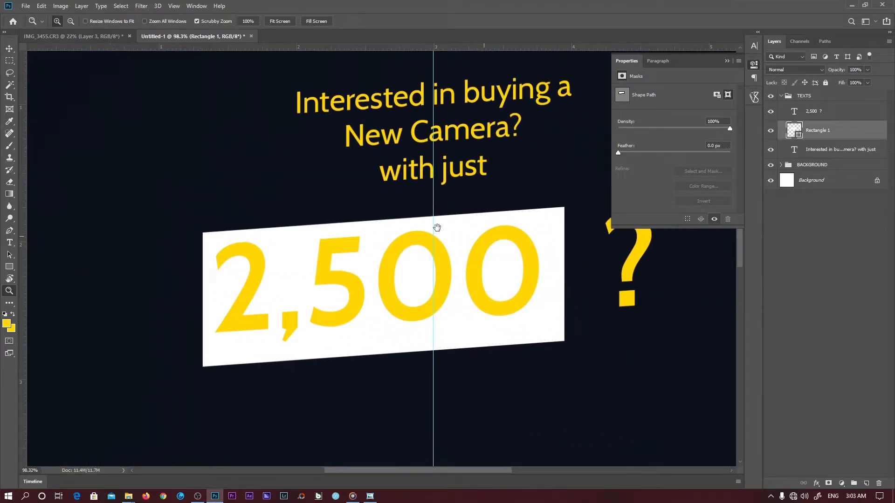
pyautogui.press('v')
pyautogui.moveTo(425, 196); pyautogui.dragTo(426, 192)
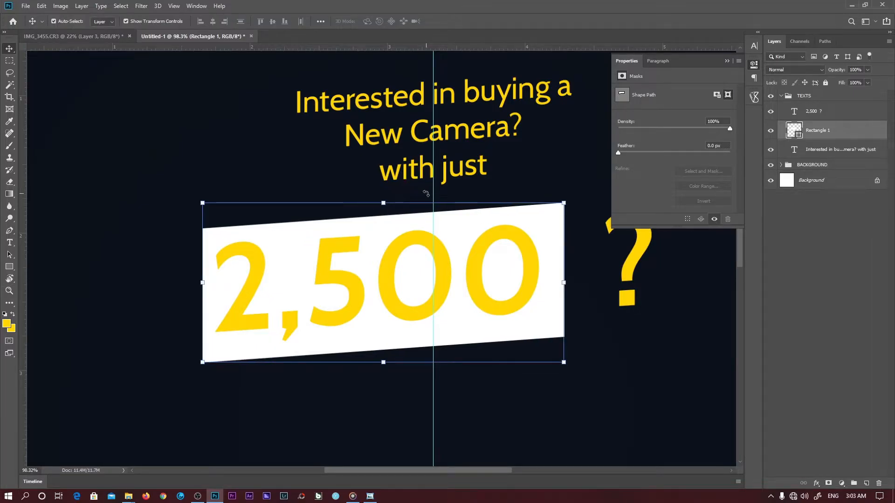
pyautogui.press('z')
pyautogui.click(289, 21)
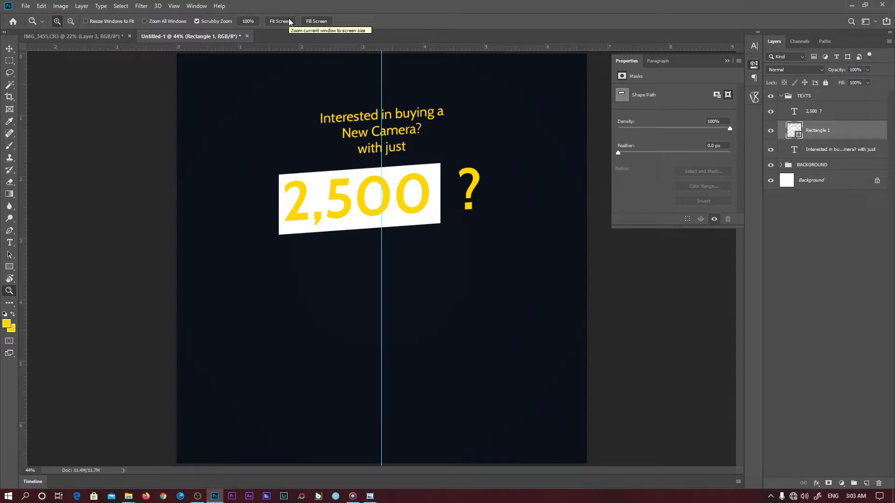
# Recolor only the "2,500" characters to the dark navy 141820 sampled from the background and commit the text.
pyautogui.press('t')
pyautogui.moveTo(386, 191); pyautogui.dragTo(433, 196)
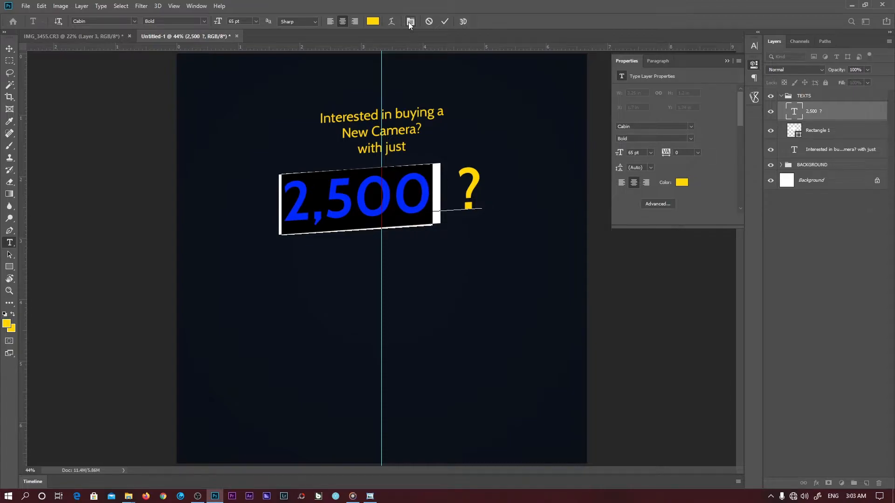
pyautogui.click(372, 21)
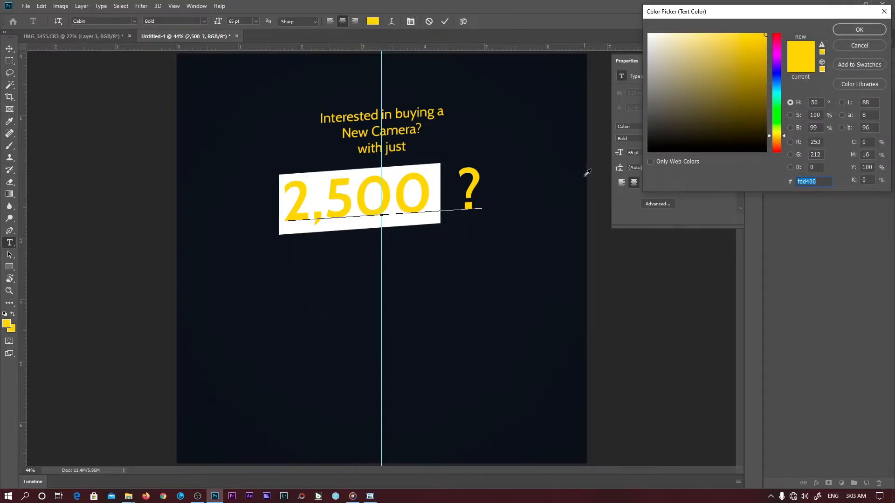
pyautogui.click(562, 200)
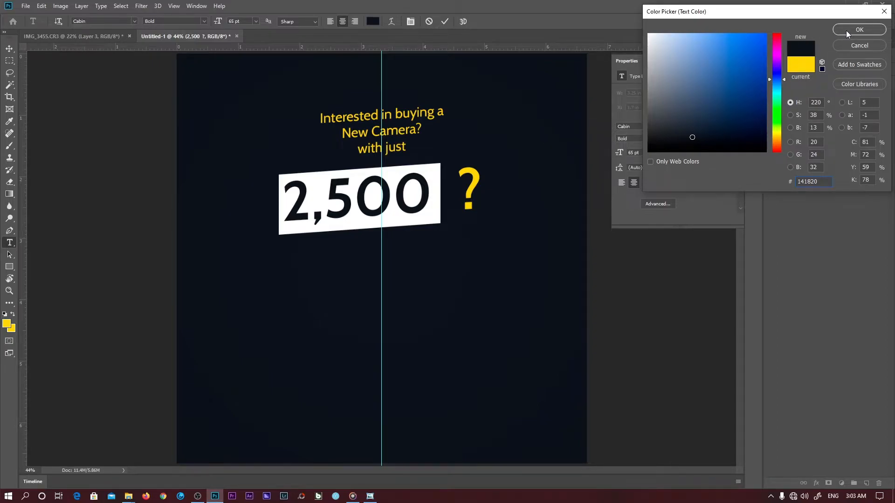
pyautogui.click(859, 30)
pyautogui.click(439, 204)
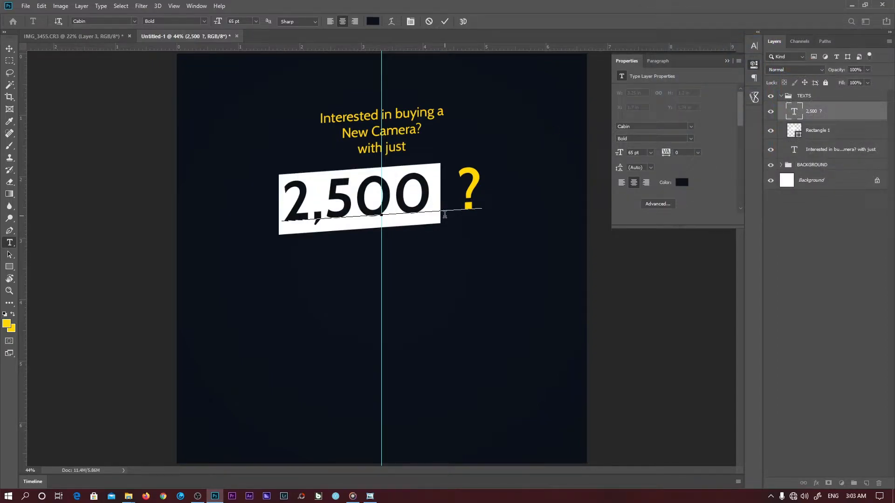
pyautogui.click(444, 21)
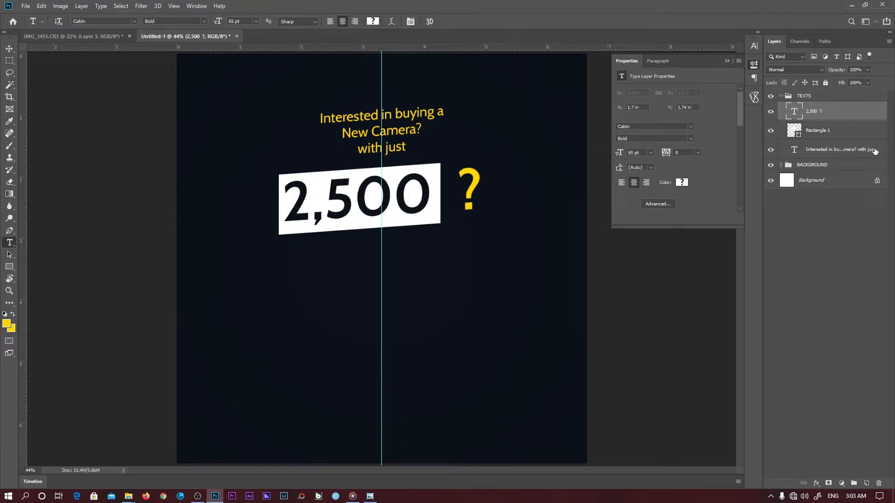
# Nudge the white rectangle slightly left and up so it frames the dark "2,500" text more evenly.
pyautogui.click(851, 133)
pyautogui.press('v')
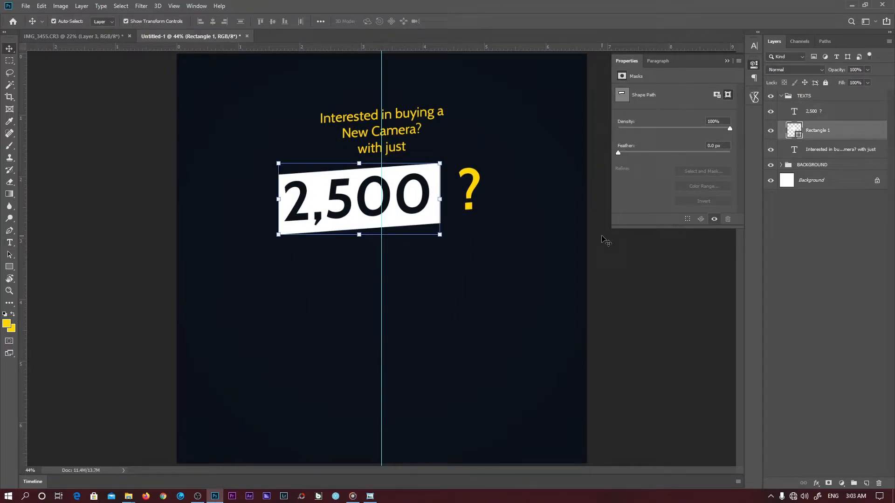
pyautogui.press('Left')
pyautogui.press('Left')
pyautogui.press('Left')
pyautogui.press('Left')
pyautogui.press('Left')
pyautogui.press('Left')
pyautogui.press('Left')
pyautogui.press('Left')
pyautogui.press('Left')
pyautogui.press('Up')
pyautogui.press('Up')
pyautogui.press('Up')
pyautogui.press('Left')
pyautogui.press('Left')
pyautogui.press('Down')
pyautogui.press('Up')
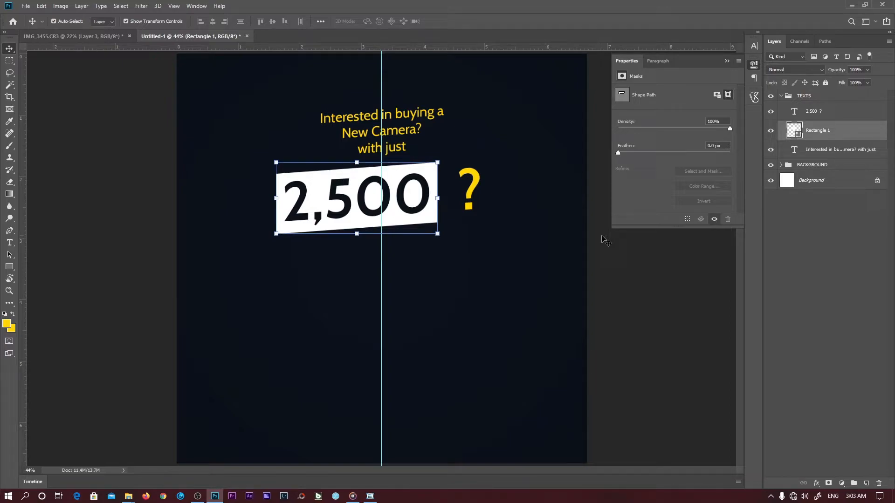
# Remove one space before the question mark in the "2,500 ?" text and commit the text.
pyautogui.press('t')
pyautogui.click(465, 187)
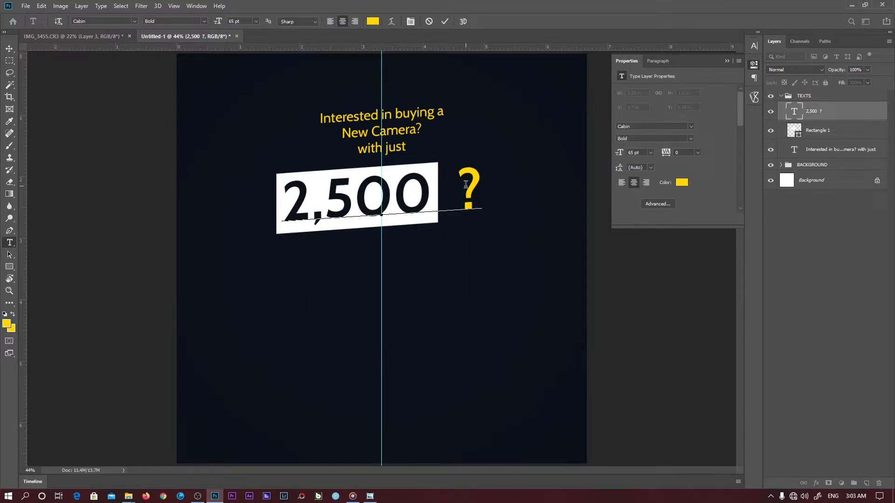
pyautogui.press('BackSpace')
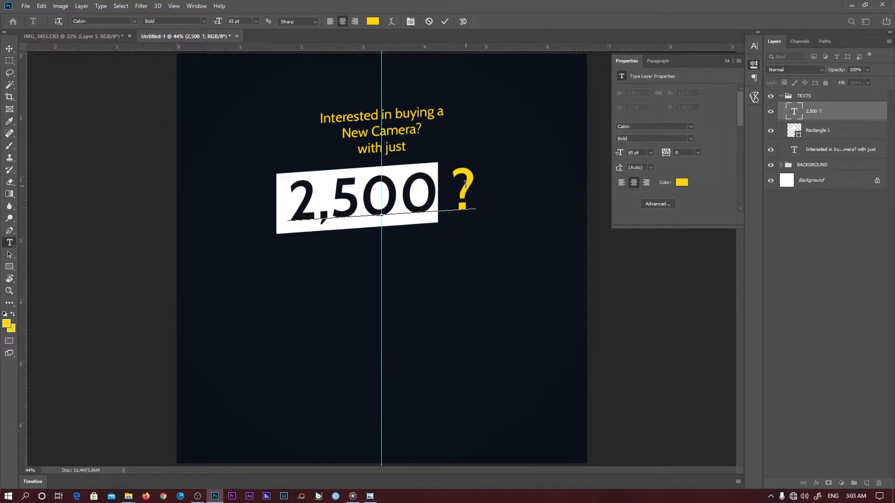
pyautogui.click(448, 21)
# Nudge the white rectangle right until it is centered behind the shifted "2,500" text.
pyautogui.click(837, 129)
pyautogui.press('v')
pyautogui.press('Right')
pyautogui.press('Right')
pyautogui.press('Right')
pyautogui.press('Right')
pyautogui.press('Right')
pyautogui.press('Right')
pyautogui.press('Right')
pyautogui.press('Right')
pyautogui.press('Right')
pyautogui.press('Right')
pyautogui.press('Right')
pyautogui.press('Right')
pyautogui.press('Right')
pyautogui.press('Right')
pyautogui.press('Right')
pyautogui.press('Right')
pyautogui.press('Right')
pyautogui.press('Right')
pyautogui.press('Right')
pyautogui.press('Right')
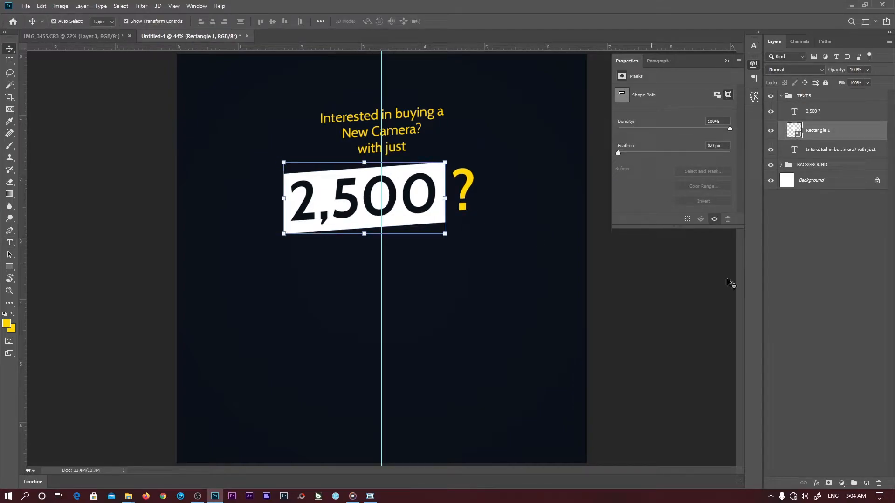
# Recolor the "with just" line of the headline text to white (ffffff).
pyautogui.press('t')
pyautogui.tripleClick(390, 149)
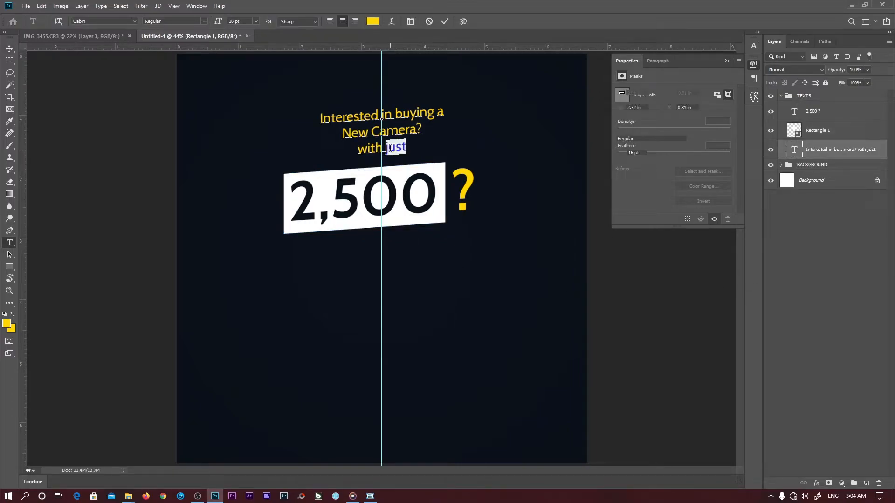
pyautogui.click(373, 21)
pyautogui.write('ffffff')
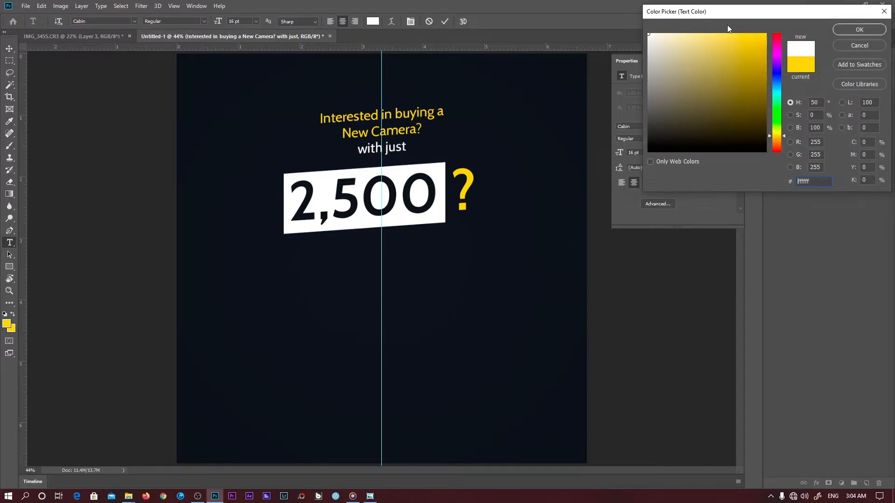
pyautogui.click(866, 26)
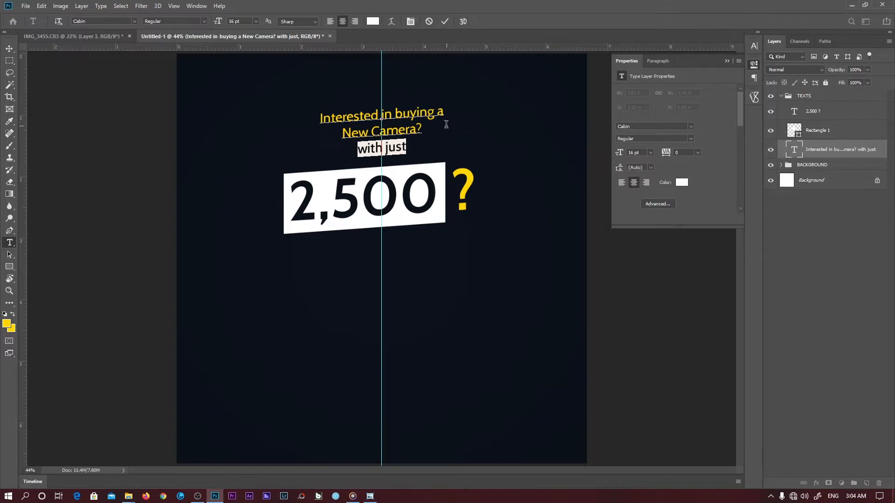
# Set the headline lines "Interested in buying a New Camera?" to the SemiBold style and commit the text.
pyautogui.moveTo(407, 141); pyautogui.dragTo(287, 108)
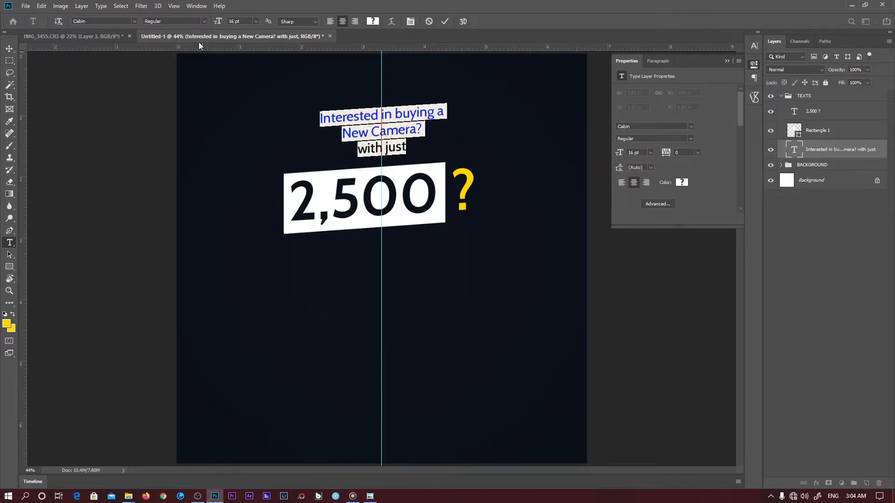
pyautogui.moveTo(420, 133); pyautogui.dragTo(254, 99)
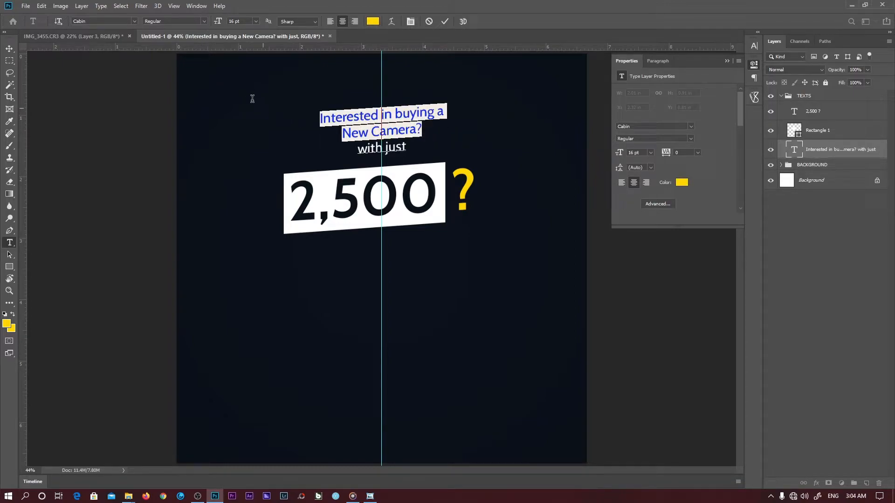
pyautogui.click(204, 21)
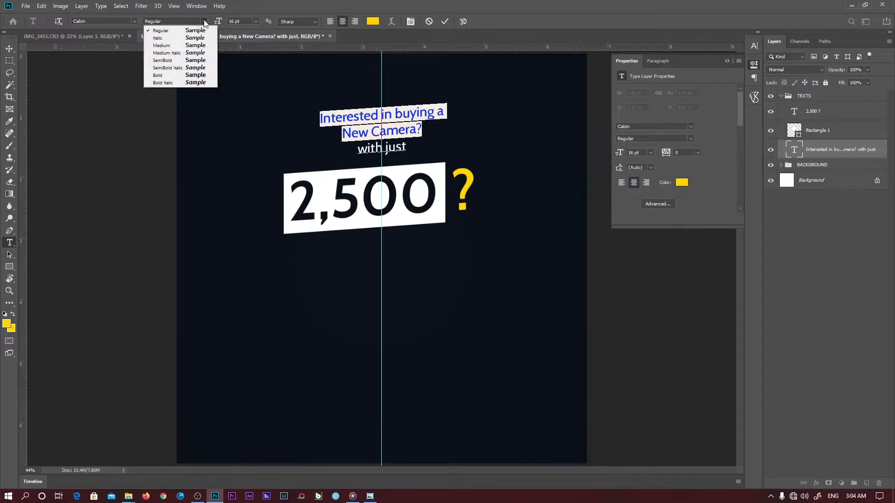
pyautogui.click(203, 59)
pyautogui.click(445, 22)
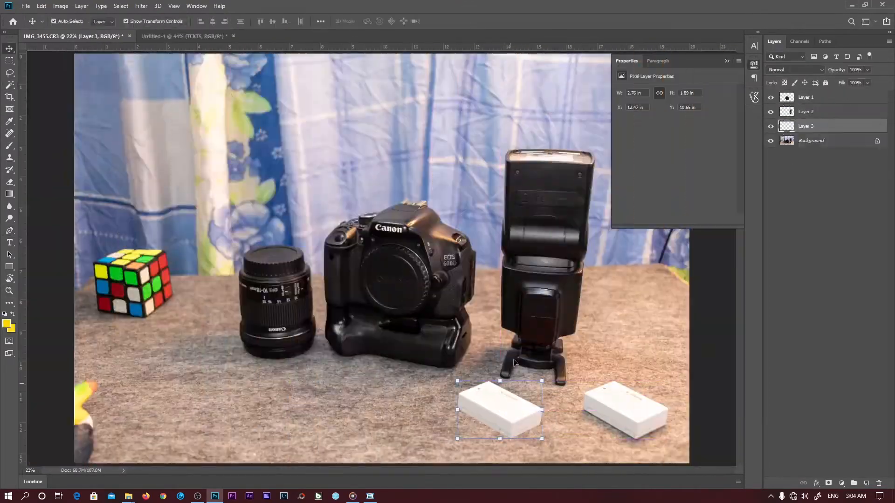
# Move the camera and flash cutouts off their originals in the IMG_3455.CR3 photo, toward the lens.
pyautogui.moveTo(477, 157); pyautogui.dragTo(514, 297)
pyautogui.moveTo(387, 284); pyautogui.dragTo(293, 297)
pyautogui.moveTo(522, 280); pyautogui.dragTo(475, 296)
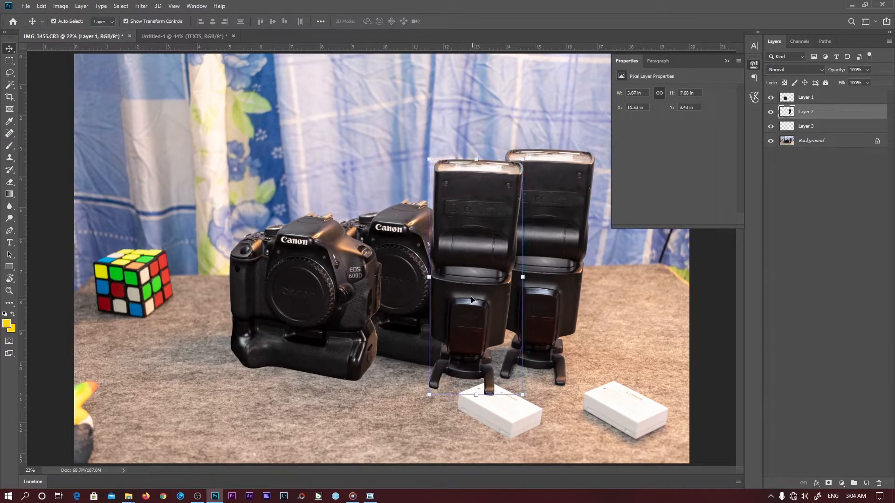
# Copy the camera, flash and battery cutout layers from IMG_3455.CR3 into the Untitled-1 document.
pyautogui.keyDown('shift'); pyautogui.click(816, 132); pyautogui.keyUp('shift')
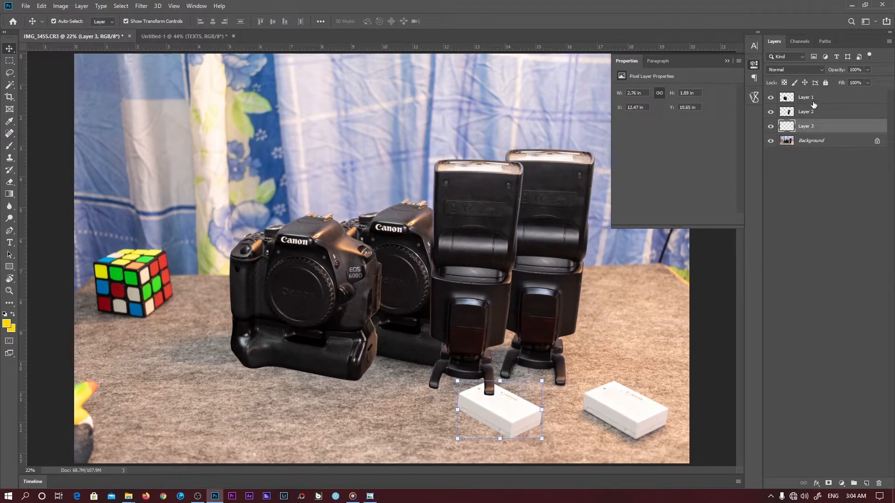
pyautogui.keyDown('shift'); pyautogui.click(805, 107); pyautogui.keyUp('shift')
pyautogui.moveTo(465, 208); pyautogui.dragTo(438, 317)
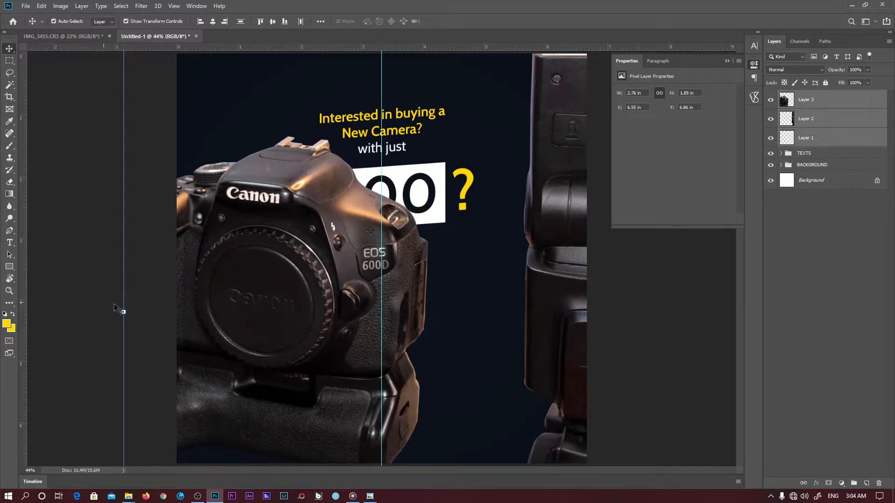
# Scale the three copied cutouts together to about 49% and fit them inside the poster, then deselect them.
pyautogui.moveTo(123, 312); pyautogui.dragTo(440, 312)
pyautogui.moveTo(509, 301); pyautogui.dragTo(293, 278)
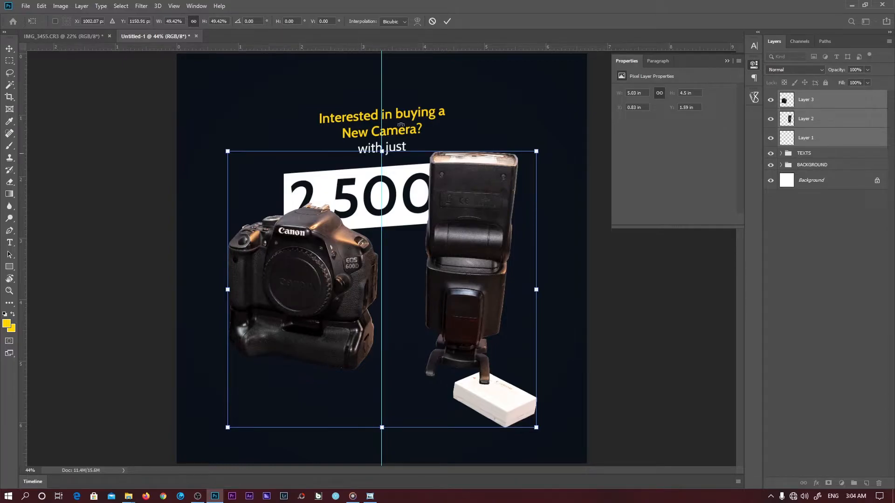
pyautogui.click(446, 23)
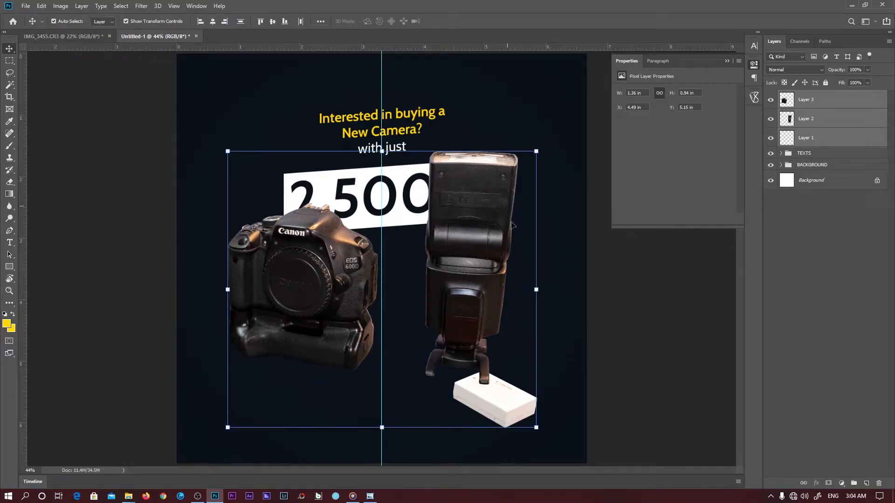
pyautogui.click(836, 198)
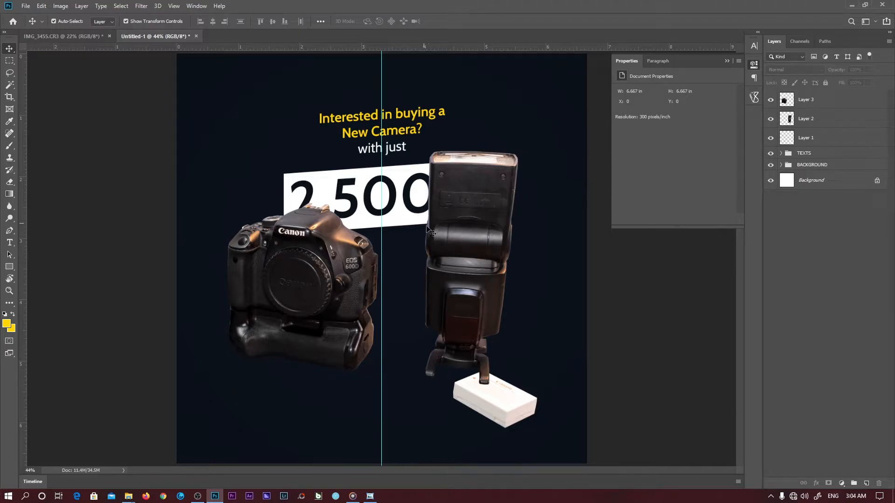
# Rename the camera, flash and battery cutout layers as CAMERA, SPEEDLITE and BATTERY.
pyautogui.click(813, 102)
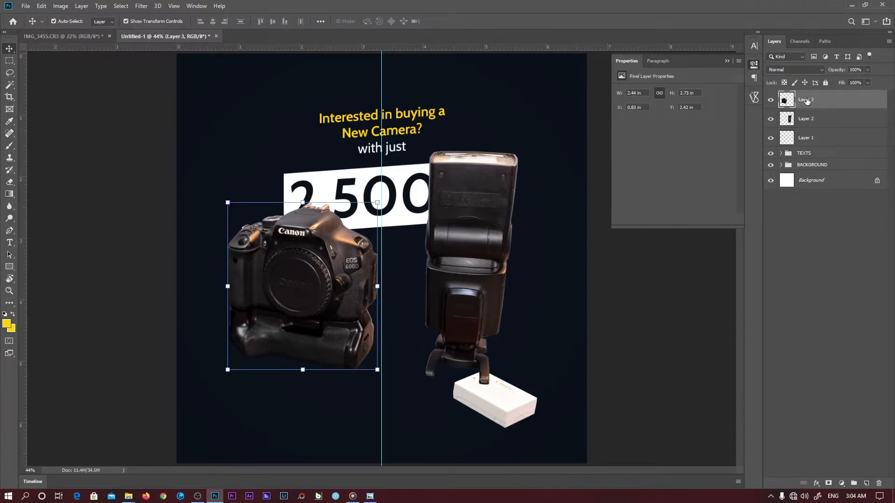
pyautogui.doubleClick(806, 99)
pyautogui.press('Return')
pyautogui.doubleClick(806, 120)
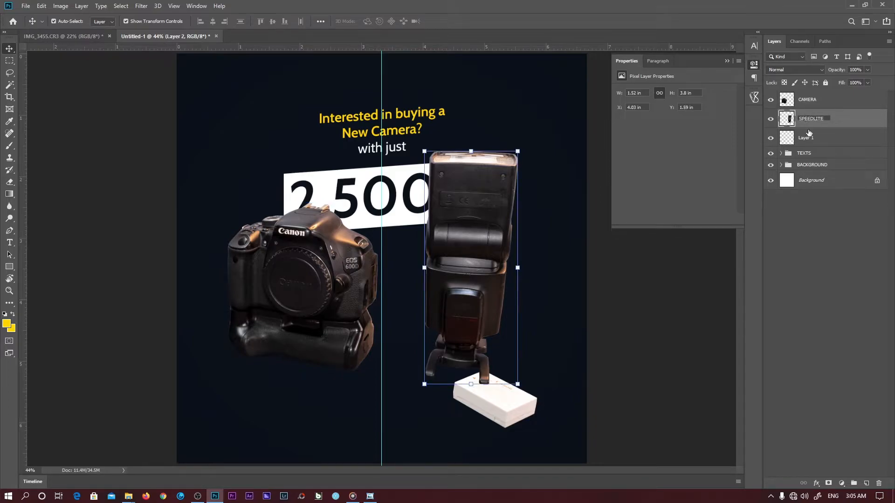
pyautogui.doubleClick(807, 138)
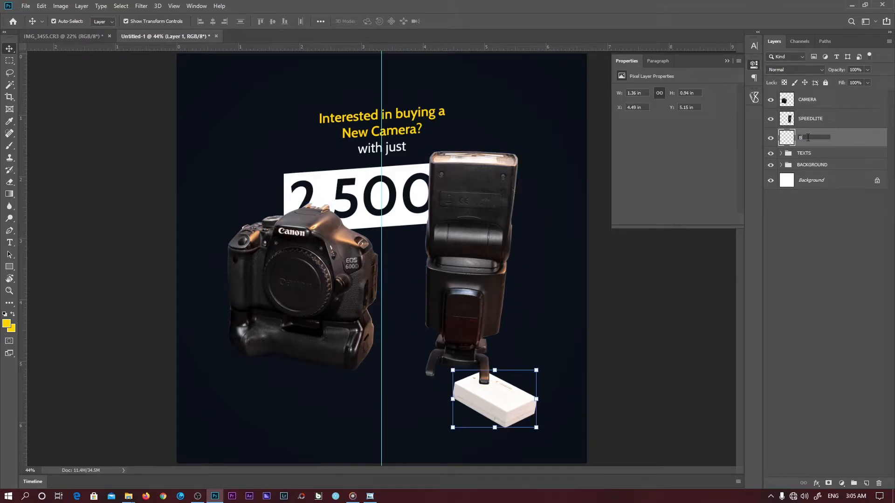
pyautogui.write('BATTERY')
pyautogui.press('Return')
# Convert each of the BATTERY, SPEEDLITE and CAMERA layers to a smart object.
pyautogui.rightClick(808, 140)
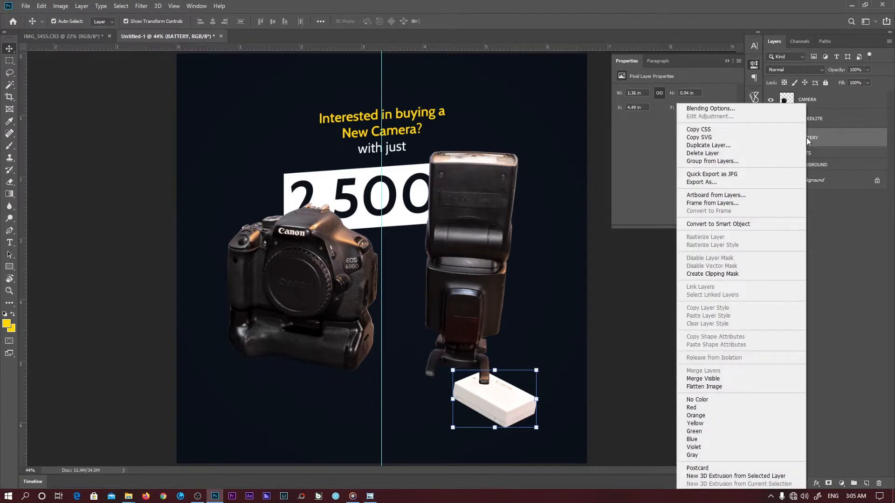
pyautogui.click(713, 224)
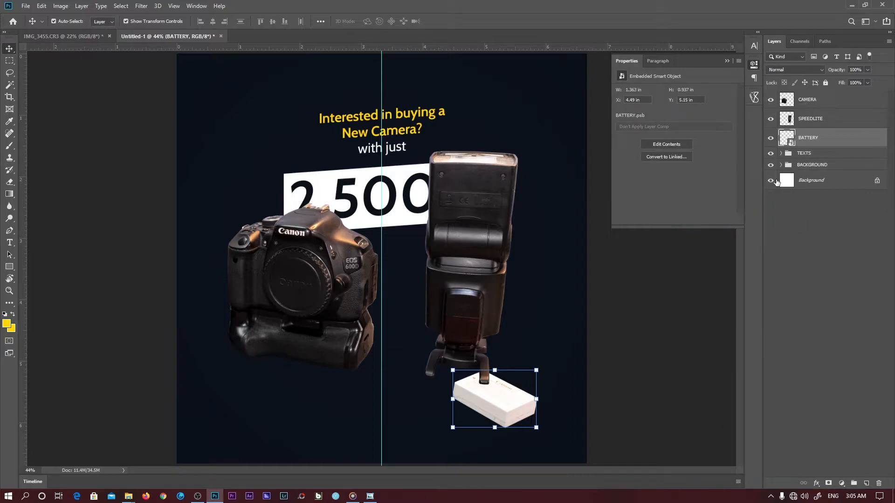
pyautogui.rightClick(815, 120)
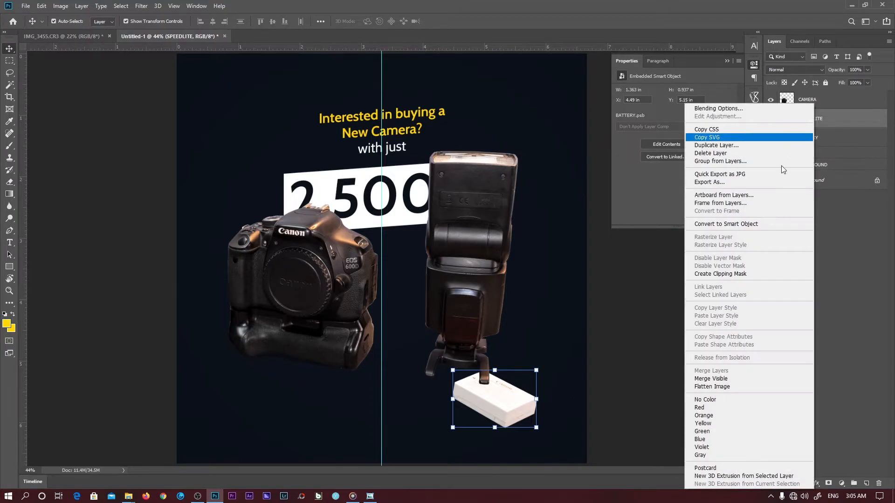
pyautogui.click(750, 224)
pyautogui.rightClick(813, 100)
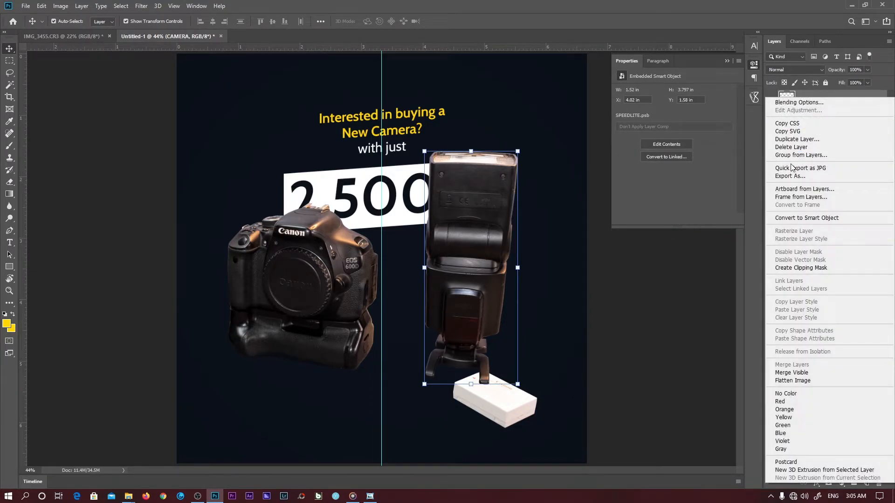
pyautogui.click(803, 219)
# Hide the SPEEDLITE and BATTERY layers, and center the camera below the price box at about 2.07 x 2.31 in.
pyautogui.click(770, 119)
pyautogui.click(770, 138)
pyautogui.click(770, 99)
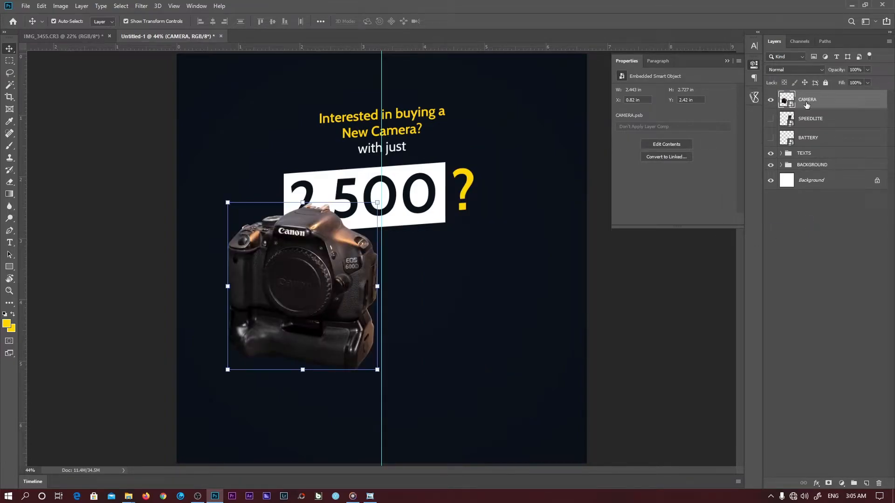
pyautogui.click(381, 285)
pyautogui.moveTo(313, 285); pyautogui.dragTo(391, 304)
pyautogui.moveTo(383, 219); pyautogui.dragTo(382, 268)
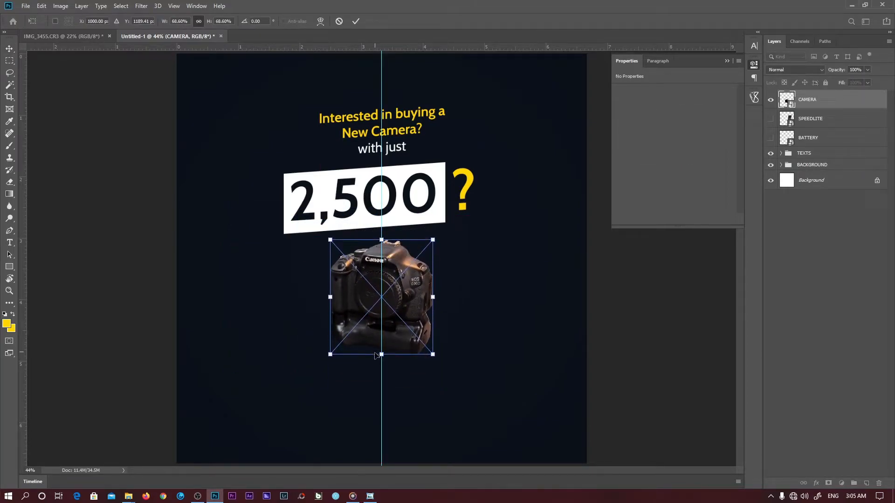
pyautogui.moveTo(380, 353); pyautogui.dragTo(382, 384)
pyautogui.moveTo(395, 313); pyautogui.dragTo(396, 313)
pyautogui.moveTo(381, 384); pyautogui.dragTo(382, 382)
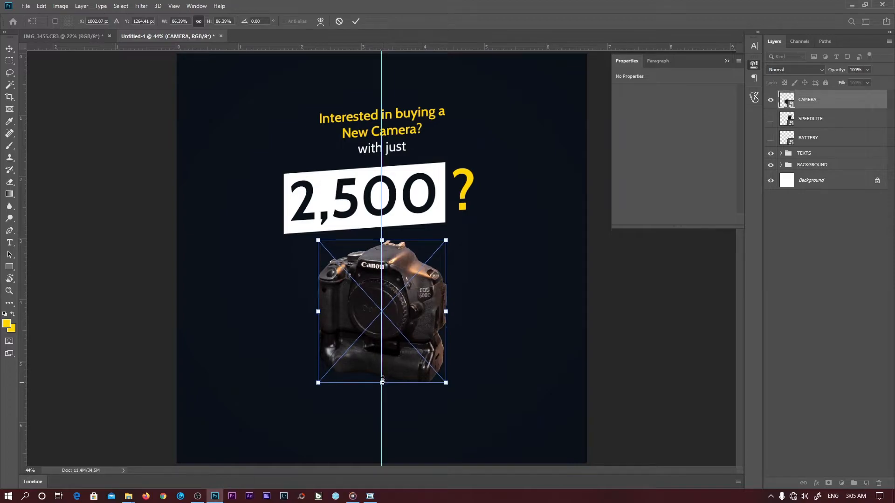
pyautogui.click(356, 21)
# Show the SPEEDLITE layer, scale the flash to about 0.96 x 2.52 in and place it just right of the camera.
pyautogui.click(770, 118)
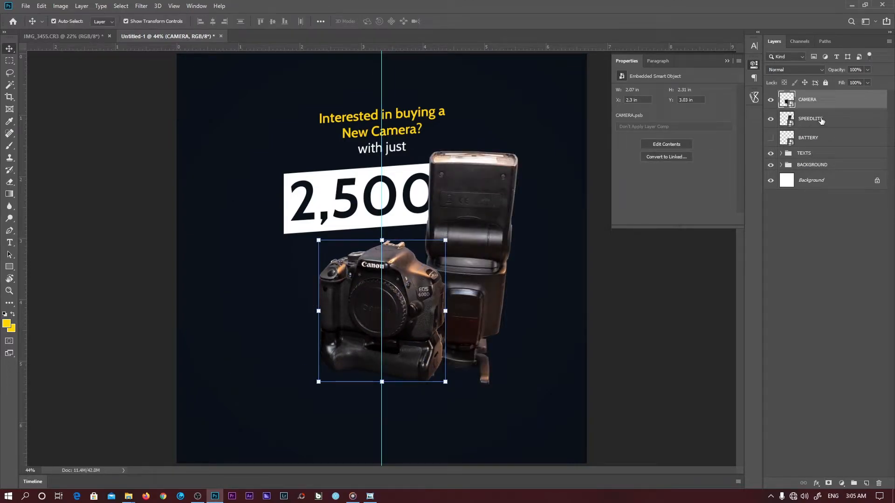
pyautogui.click(787, 120)
pyautogui.moveTo(472, 150); pyautogui.dragTo(472, 260)
pyautogui.moveTo(489, 307)
pyautogui.mouseDown()
pyautogui.moveTo(488, 292)
pyautogui.moveTo(495, 298)
pyautogui.mouseUp()
pyautogui.moveTo(479, 259); pyautogui.dragTo(488, 224)
pyautogui.moveTo(480, 272); pyautogui.dragTo(484, 272)
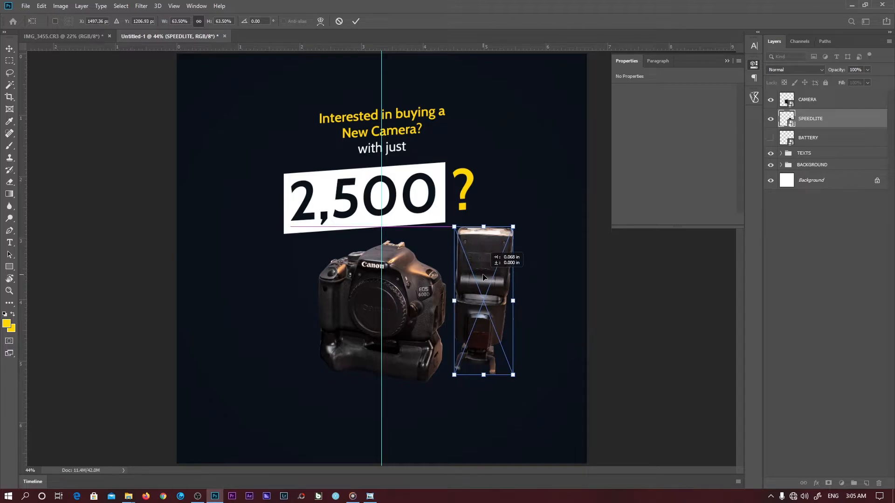
pyautogui.moveTo(483, 375); pyautogui.dragTo(483, 382)
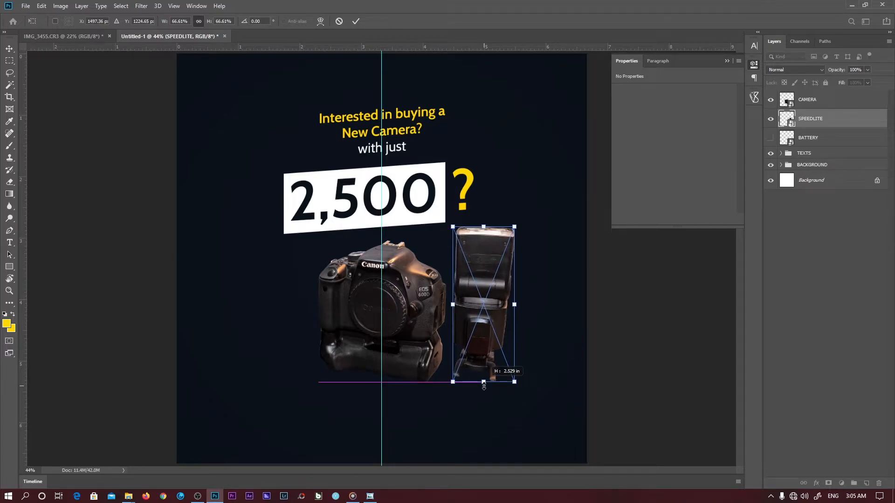
pyautogui.moveTo(484, 320); pyautogui.dragTo(532, 306)
pyautogui.click(355, 20)
pyautogui.press('Escape')
# Show the BATTERY layer, move the battery left of the camera and scale it to about 0.83 x 0.58 in.
pyautogui.press('z')
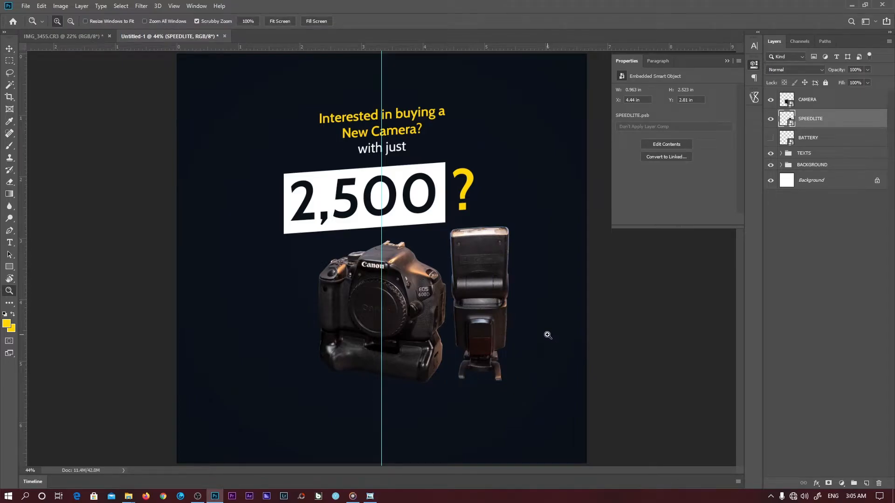
pyautogui.click(771, 138)
pyautogui.click(825, 139)
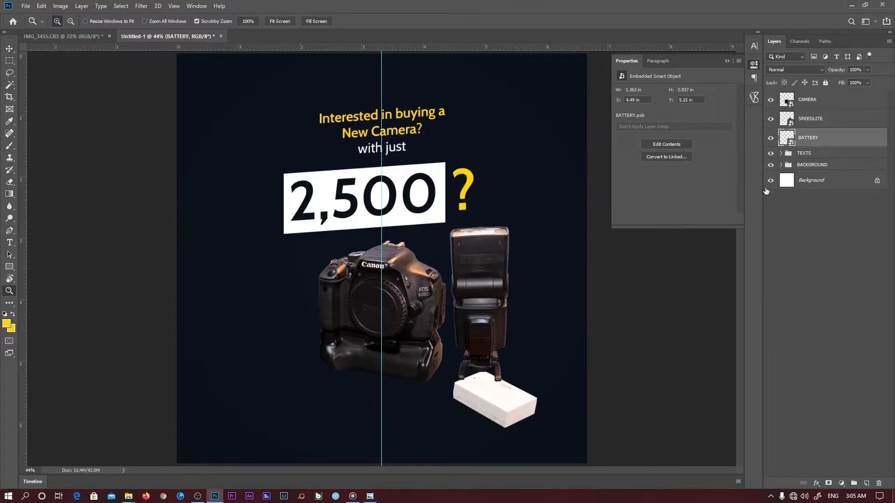
pyautogui.moveTo(468, 408); pyautogui.dragTo(327, 364)
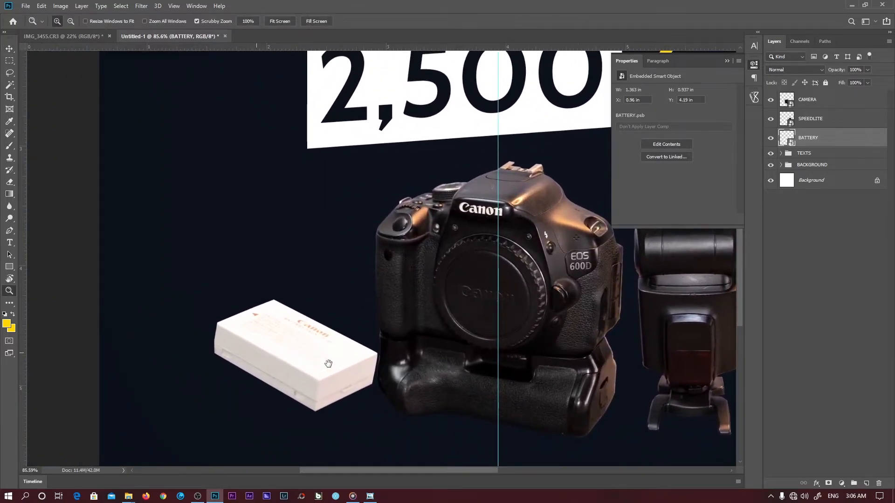
pyautogui.press('v')
pyautogui.moveTo(299, 293); pyautogui.dragTo(299, 341)
pyautogui.moveTo(311, 365)
pyautogui.mouseDown()
pyautogui.moveTo(323, 359)
pyautogui.moveTo(318, 339)
pyautogui.moveTo(315, 375)
pyautogui.mouseUp()
pyautogui.press('Return')
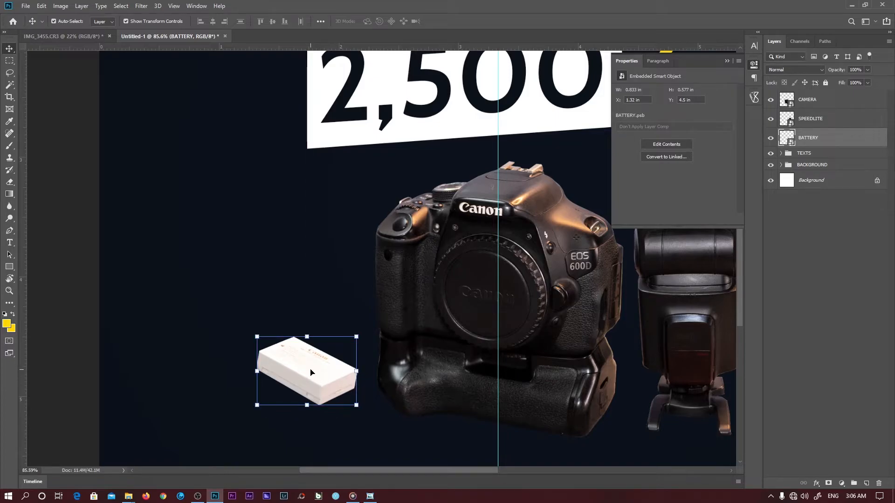
# Duplicate the BATTERY layer and place the copy directly above the original battery.
pyautogui.hotkey('ctrl', 'j')
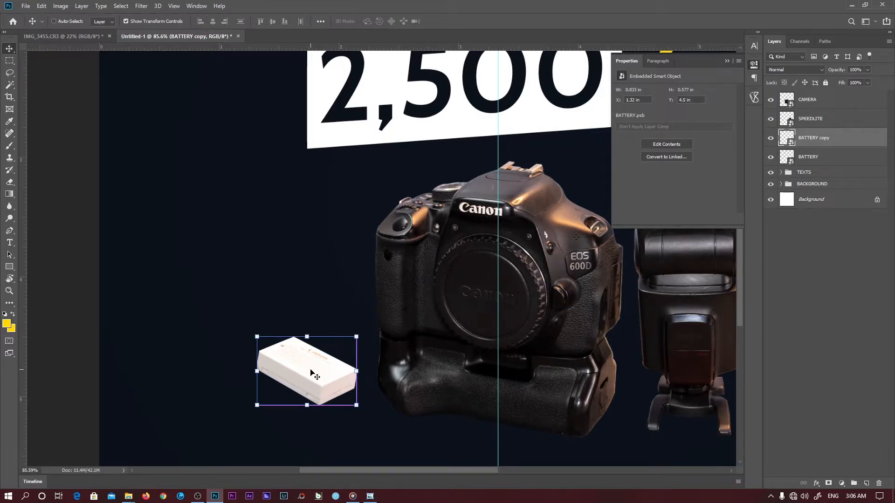
pyautogui.moveTo(311, 375); pyautogui.dragTo(316, 310)
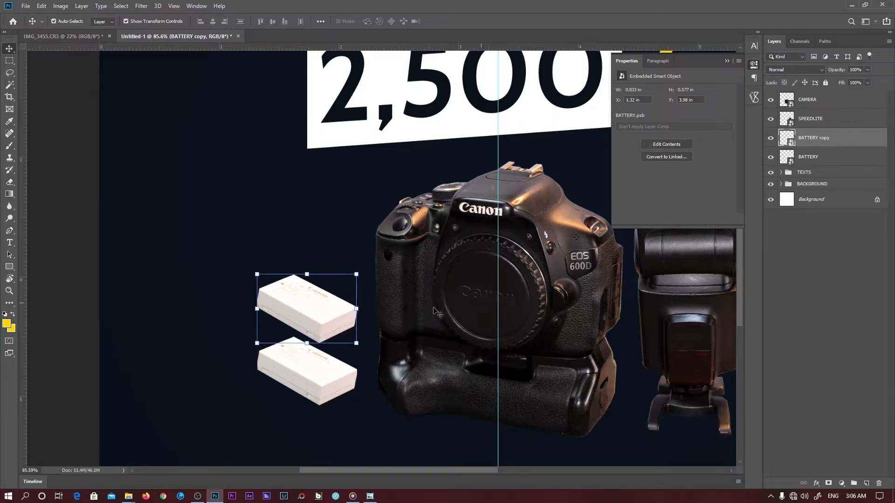
pyautogui.press('z')
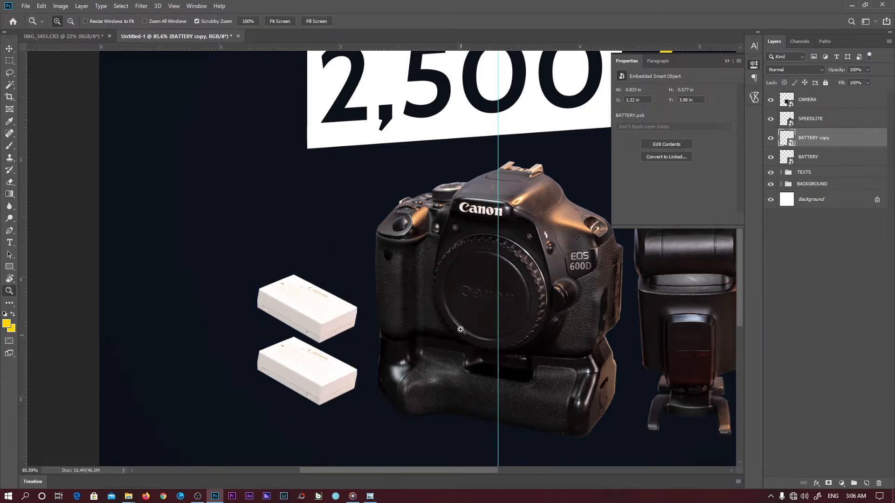
pyautogui.click(285, 21)
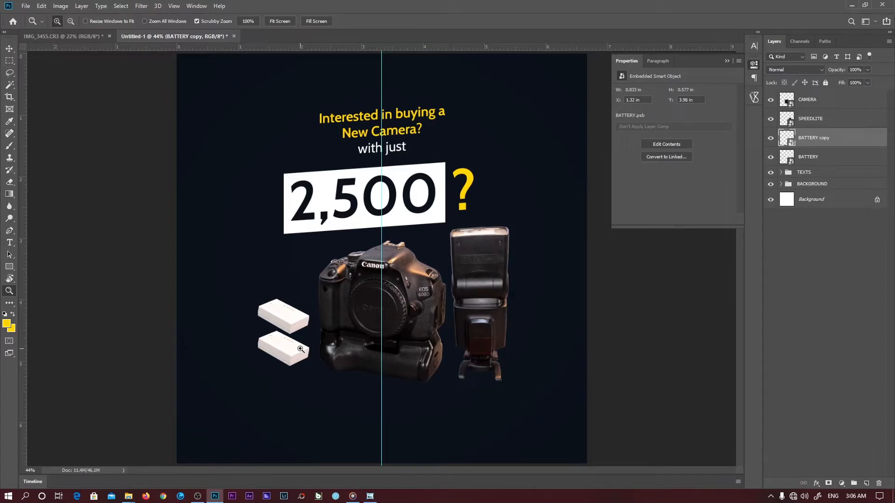
pyautogui.moveTo(419, 342)
pyautogui.mouseDown()
pyautogui.moveTo(397, 341)
pyautogui.moveTo(404, 340)
pyautogui.mouseUp()
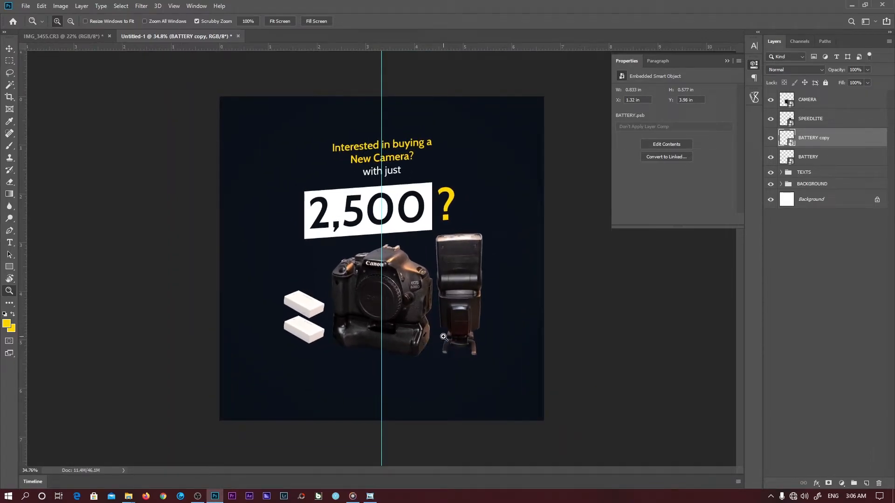
pyautogui.moveTo(383, 277); pyautogui.dragTo(394, 279)
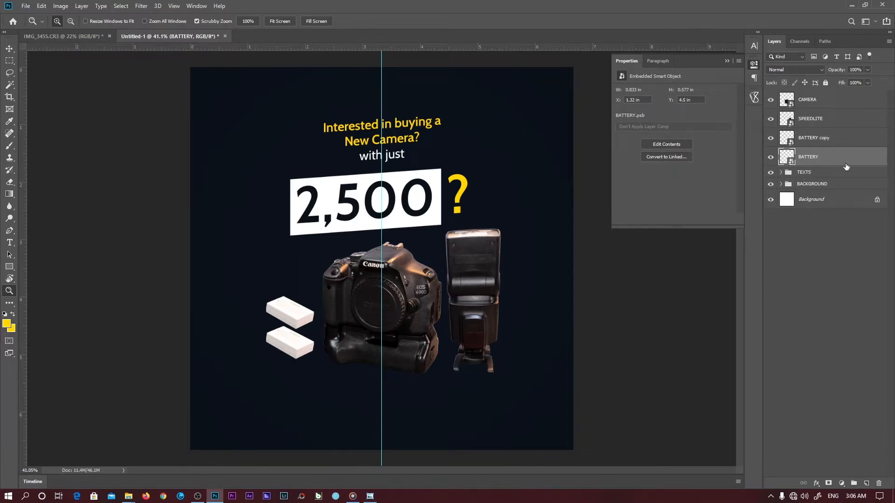
# Group the CAMERA, SPEEDLITE and both battery layers under the name IMAGES.
pyautogui.keyDown('shift'); pyautogui.click(817, 100); pyautogui.keyUp('shift')
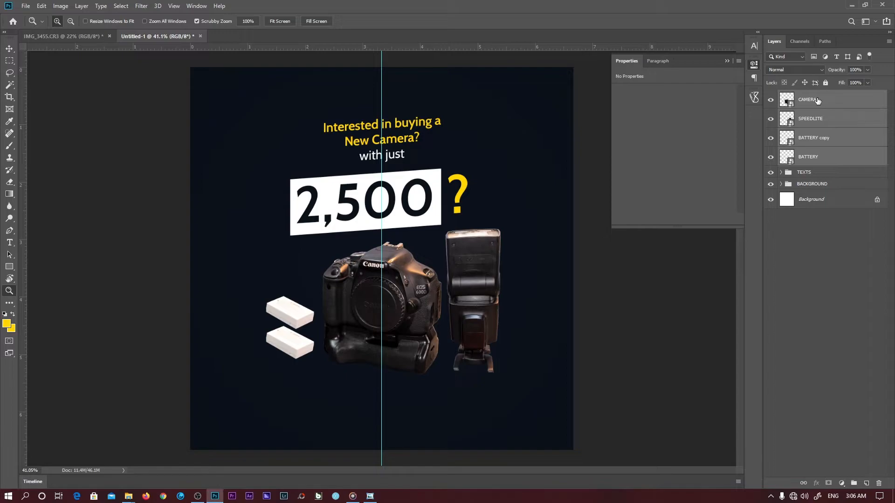
pyautogui.hotkey('ctrl', 'g')
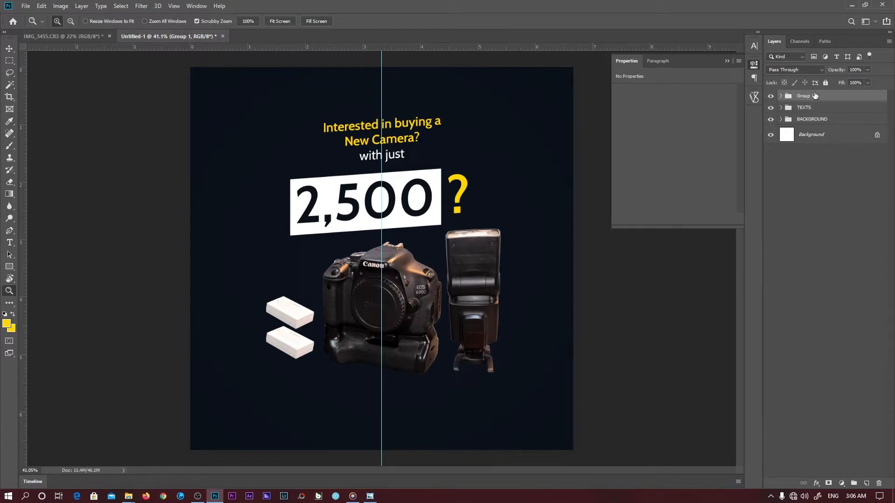
pyautogui.doubleClick(810, 97)
pyautogui.write('IMAGES')
pyautogui.press('Return')
# Create a new group named CAMERA inside the IMAGES group, directly above the CAMERA layer.
pyautogui.click(780, 96)
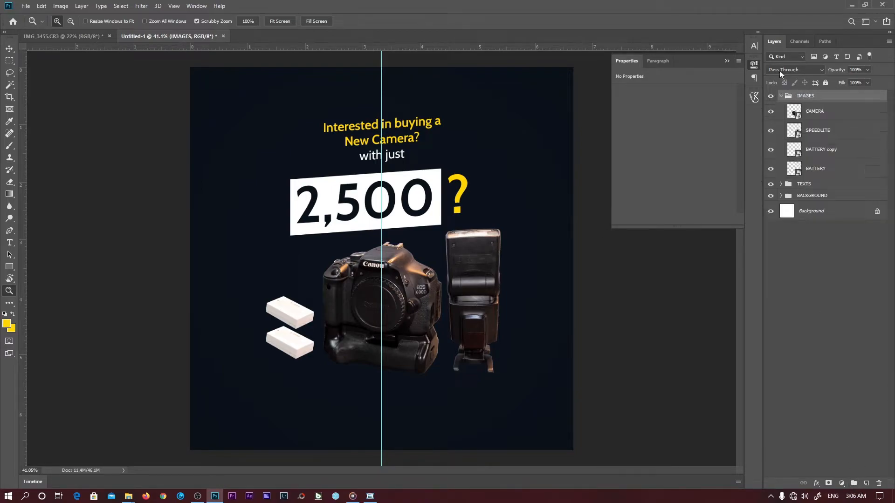
pyautogui.click(833, 116)
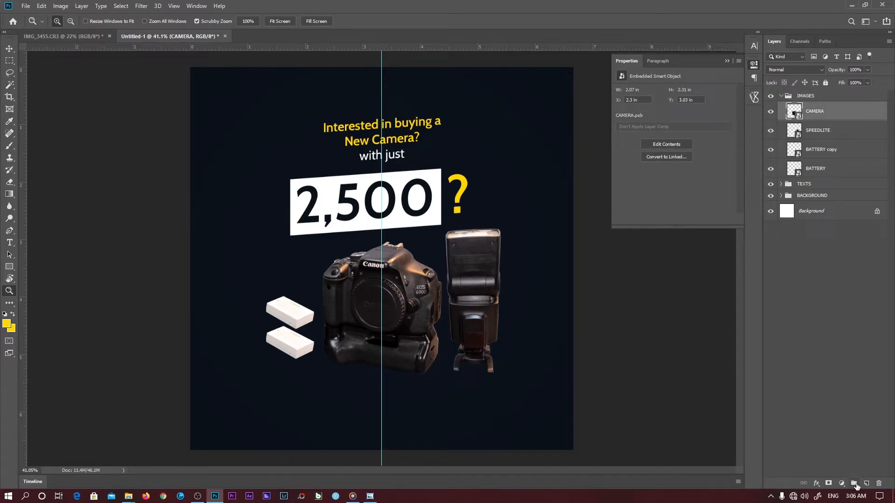
pyautogui.click(854, 484)
pyautogui.doubleClick(814, 109)
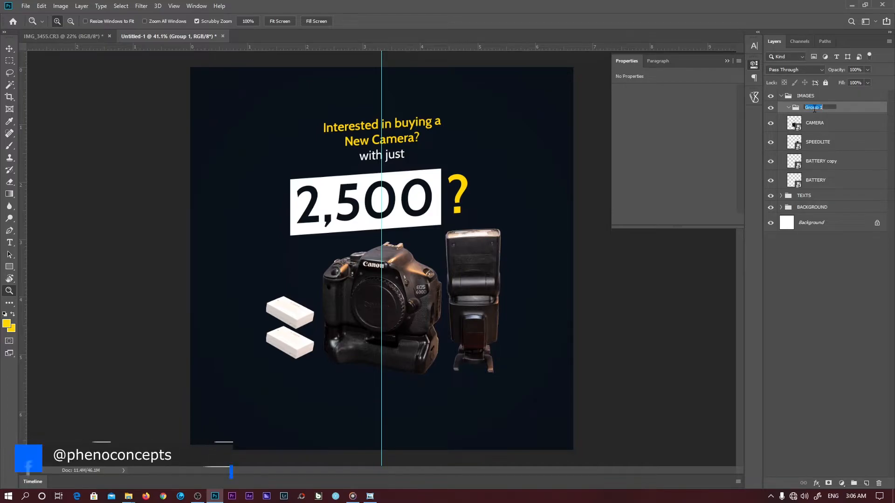
pyautogui.write('CAMERA')
pyautogui.press('Return')
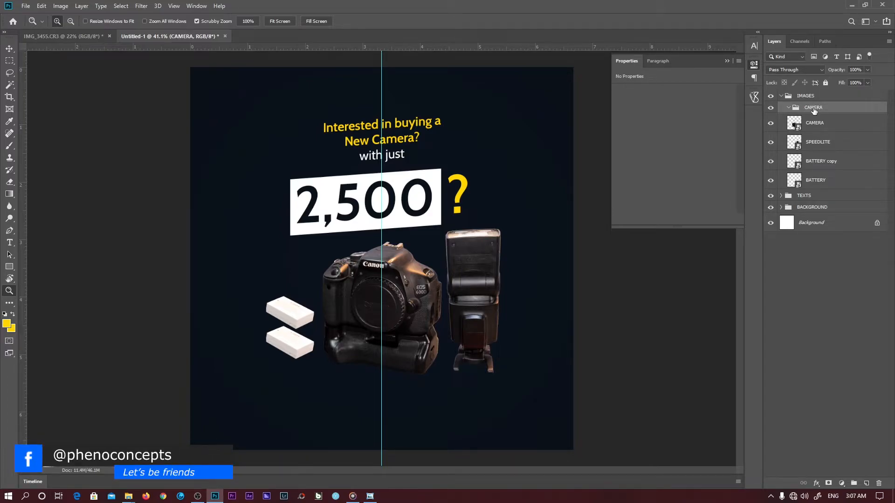
# Move the CAMERA layer into the CAMERA group and draw an ellipse about 590 x 186 px over the camera's base.
pyautogui.moveTo(811, 125); pyautogui.dragTo(815, 109)
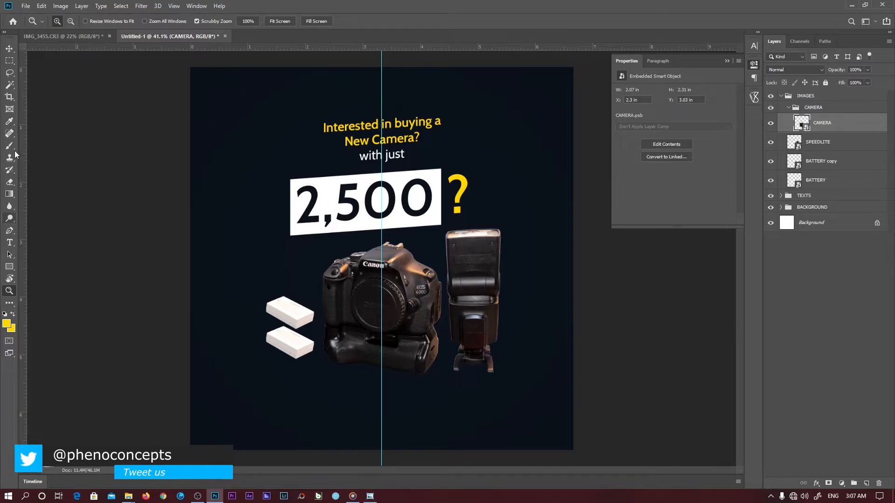
pyautogui.click(9, 266)
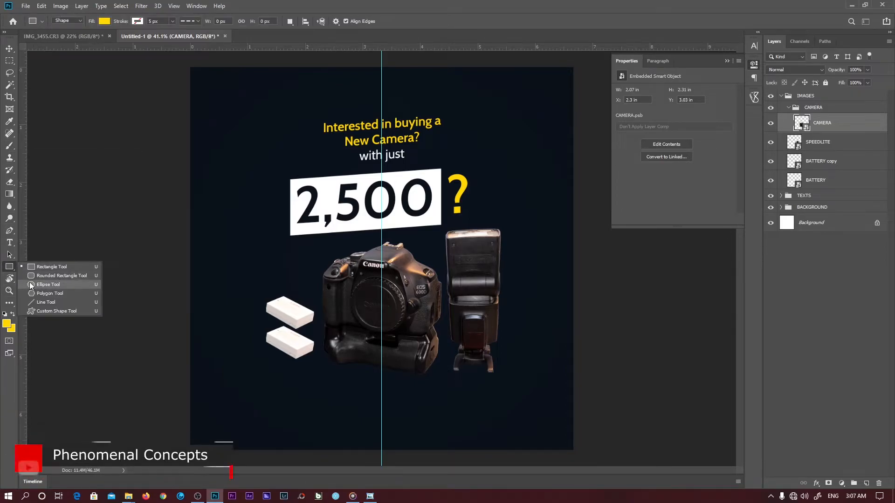
pyautogui.click(69, 285)
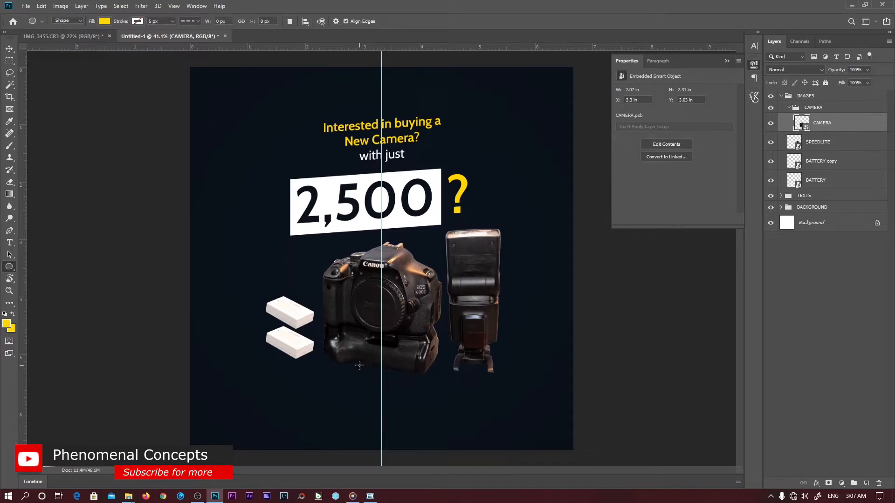
pyautogui.moveTo(325, 346); pyautogui.dragTo(437, 382)
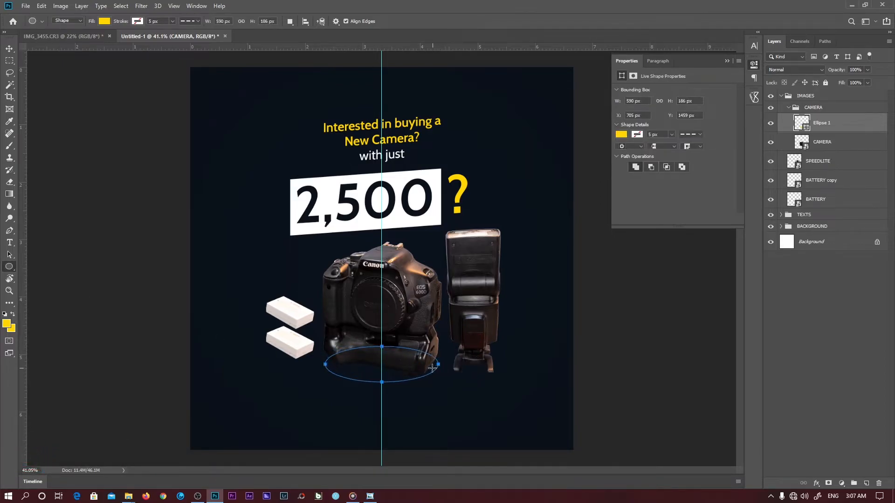
# Fill the ellipse with black (#000000) and place its layer below the CAMERA layer inside the CAMERA group.
pyautogui.doubleClick(801, 122)
pyautogui.moveTo(695, 103); pyautogui.dragTo(575, 188)
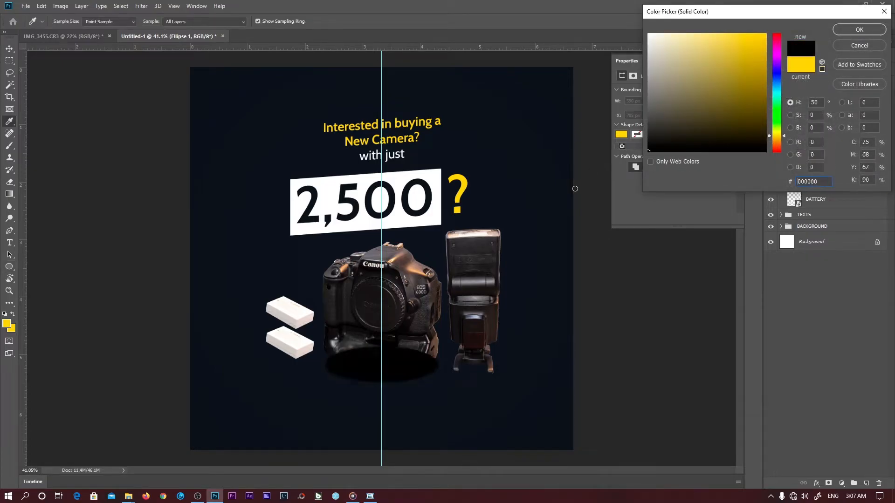
pyautogui.click(865, 28)
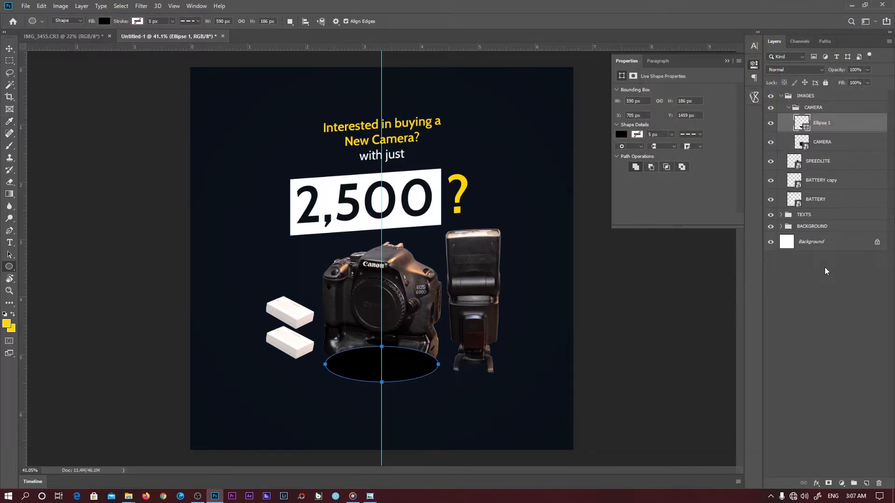
pyautogui.moveTo(834, 126); pyautogui.dragTo(829, 148)
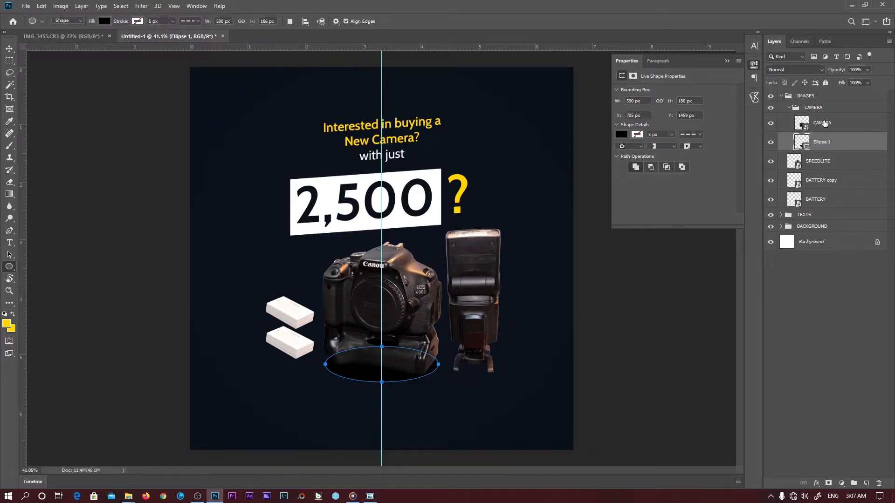
# Rasterize the ellipse layer and apply a Gaussian Blur with a 30 px radius.
pyautogui.rightClick(824, 142)
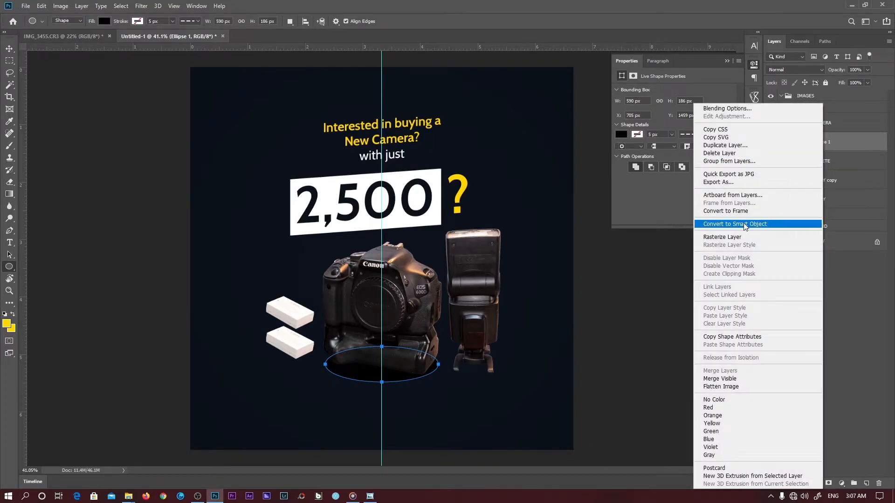
pyautogui.click(741, 236)
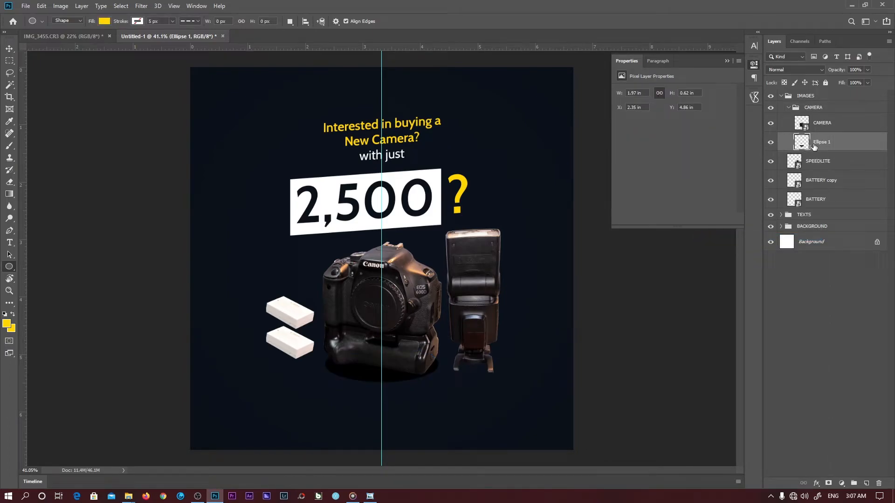
pyautogui.click(140, 6)
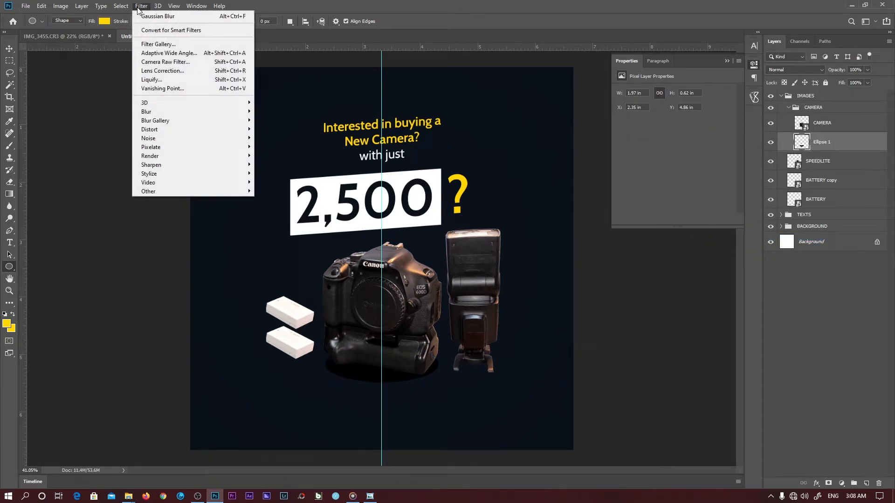
pyautogui.moveTo(200, 113)
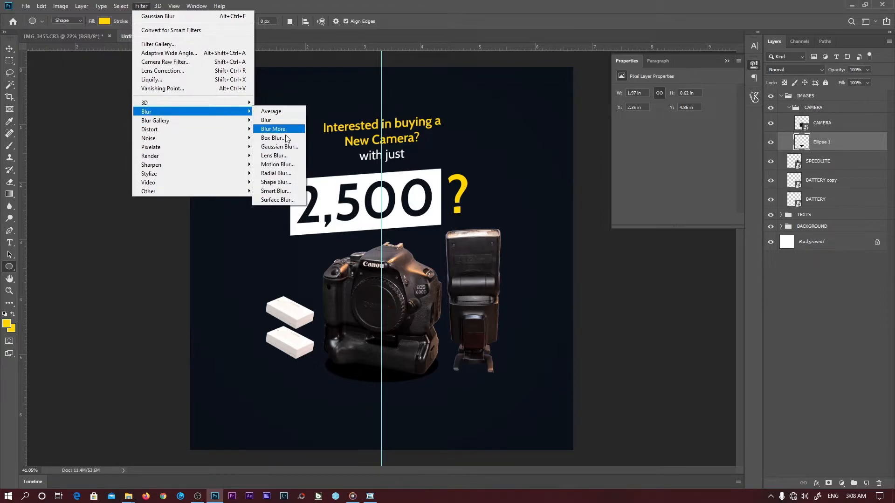
pyautogui.click(287, 148)
pyautogui.moveTo(516, 37); pyautogui.dragTo(655, 63)
pyautogui.click(610, 205)
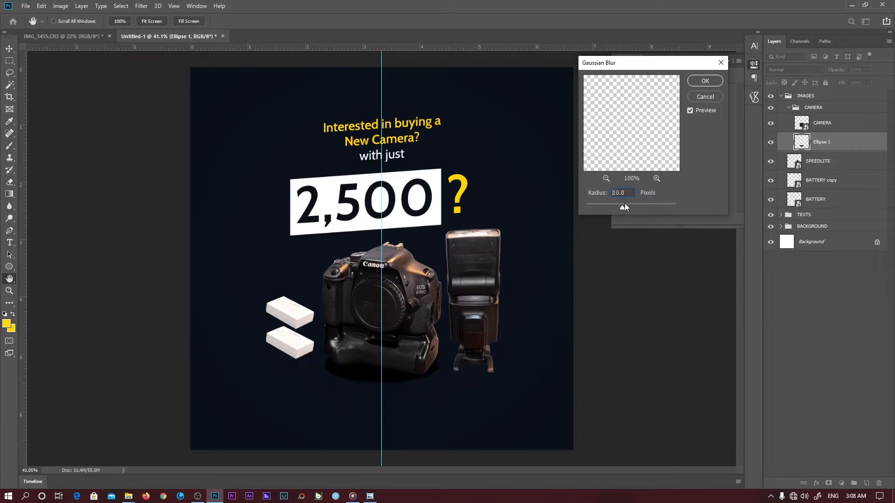
pyautogui.write('30')
pyautogui.click(705, 81)
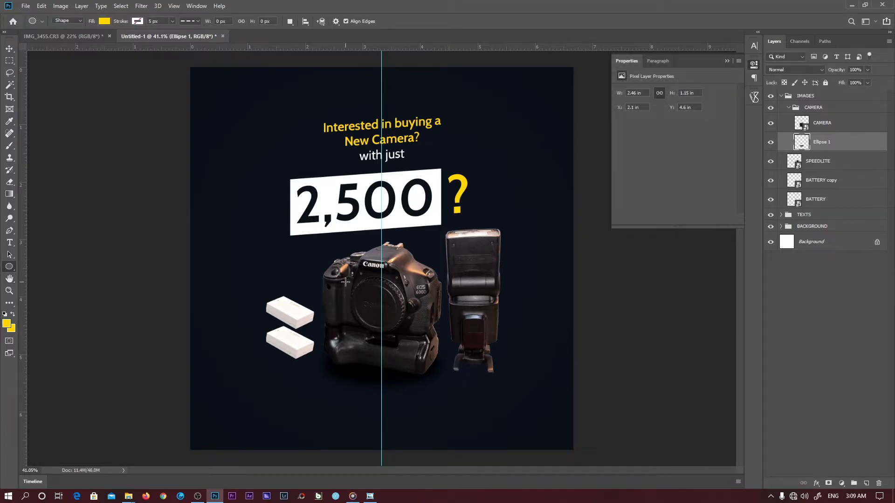
# Widen and skew the blurred ellipse to about 2.57 x 0.98 in so it follows the camera's base.
pyautogui.press('v')
pyautogui.moveTo(451, 363); pyautogui.dragTo(466, 363)
pyautogui.moveTo(391, 405); pyautogui.dragTo(392, 370)
pyautogui.moveTo(453, 383); pyautogui.dragTo(465, 404)
pyautogui.moveTo(456, 336); pyautogui.dragTo(464, 336)
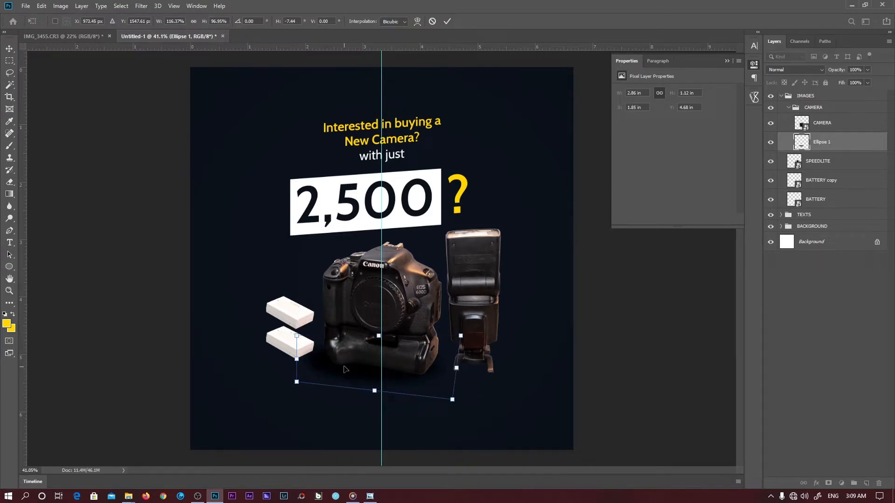
pyautogui.moveTo(300, 339); pyautogui.dragTo(313, 323)
pyautogui.moveTo(299, 382)
pyautogui.mouseDown()
pyautogui.moveTo(306, 375)
pyautogui.moveTo(313, 385)
pyautogui.mouseUp()
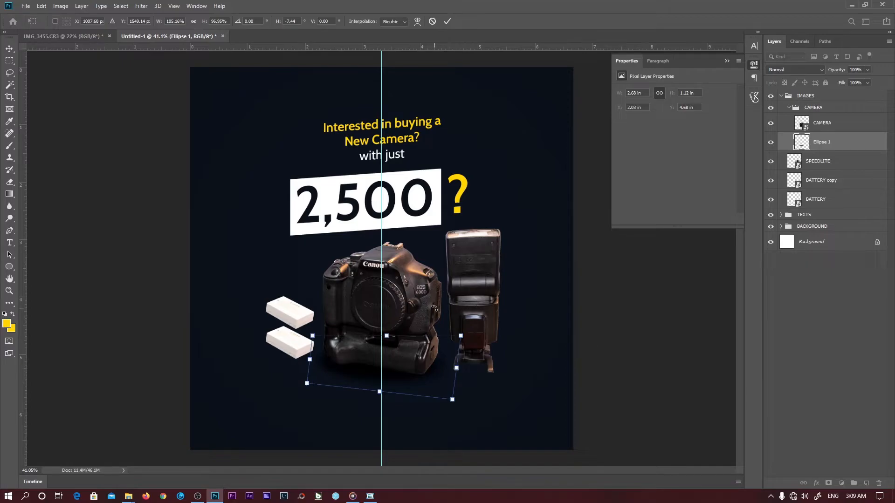
pyautogui.click(448, 21)
pyautogui.press('z')
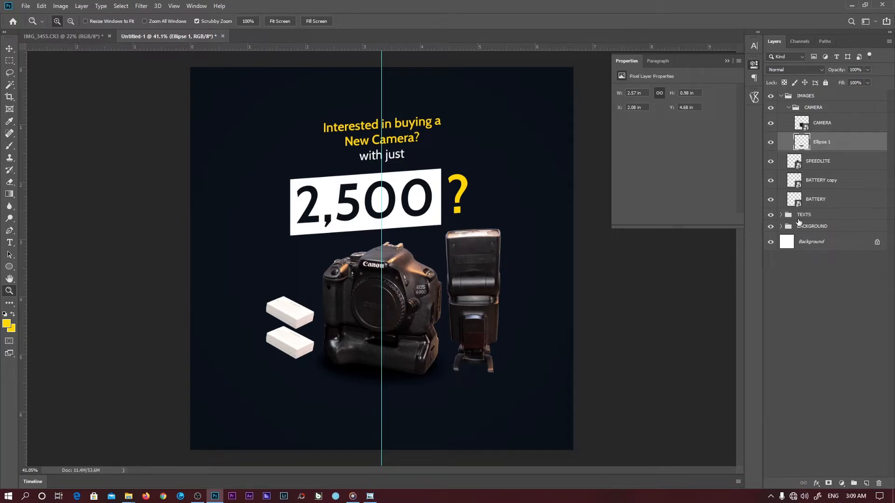
# Rename the ellipse layer as SHADOW and collapse the CAMERA group.
pyautogui.doubleClick(822, 142)
pyautogui.write('SHADOW')
pyautogui.press('Return')
pyautogui.click(788, 108)
# Put the SPEEDLITE layer into its own group named SPEEDLITE within the IMAGES group.
pyautogui.doubleClick(819, 122)
pyautogui.hotkey('ctrl', 'c')
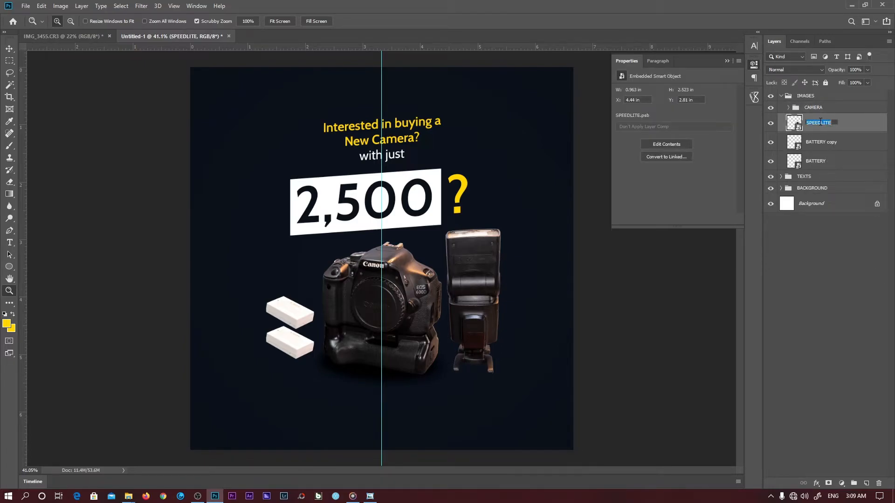
pyautogui.click(840, 129)
pyautogui.hotkey('ctrl', 'g')
pyautogui.doubleClick(815, 119)
pyautogui.hotkey('ctrl', 'v')
pyautogui.click(825, 134)
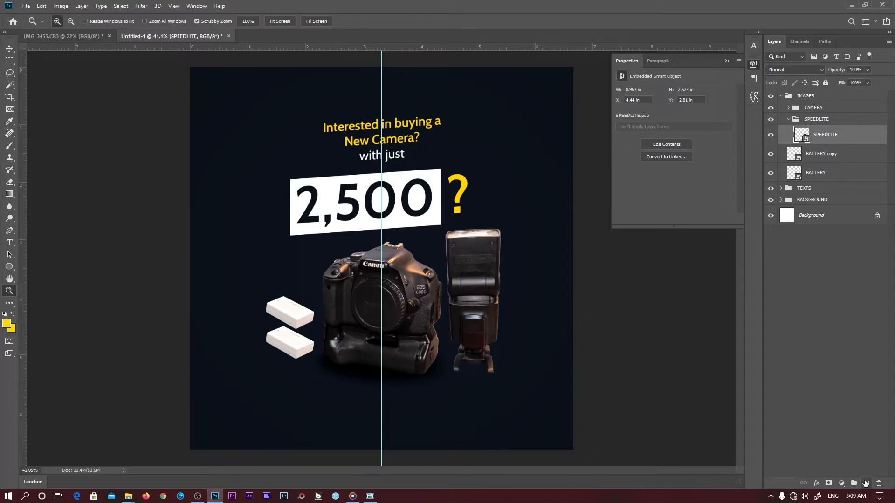
# Add a new layer named SHADOW above the SPEEDLITE layer in the SPEEDLITE group.
pyautogui.click(865, 483)
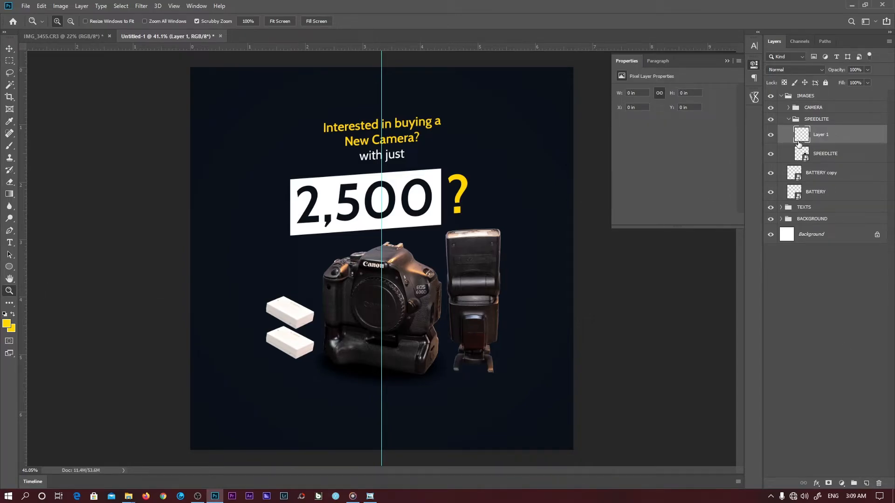
pyautogui.doubleClick(821, 135)
pyautogui.write('SHADOW')
pyautogui.press('Return')
# Set the foreground color to #000000 and brush a shadow around the speedlite's foot on the SHADOW layer.
pyautogui.click(10, 145)
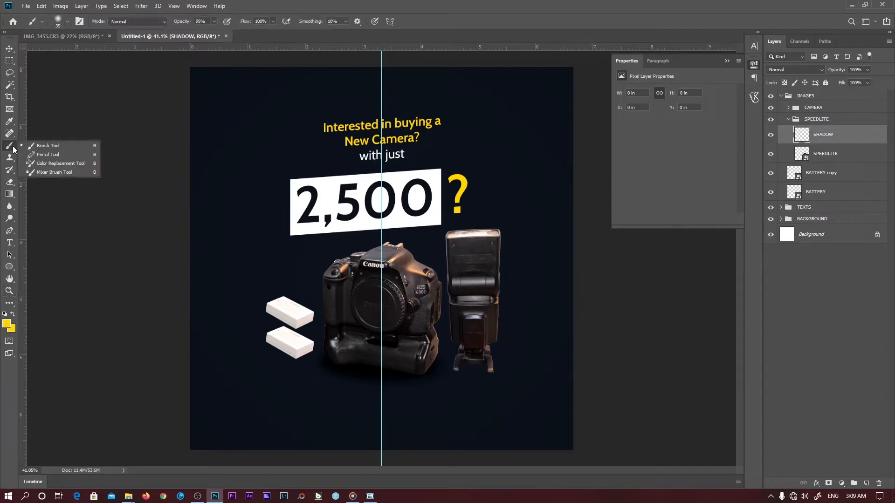
pyautogui.click(49, 147)
pyautogui.moveTo(465, 360); pyautogui.dragTo(457, 368)
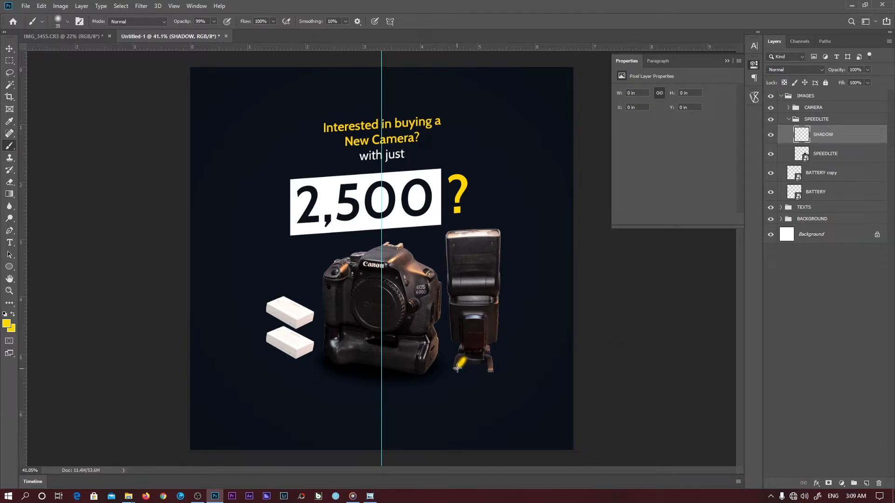
pyautogui.hotkey('ctrl', 'z')
pyautogui.click(7, 324)
pyautogui.write('000000')
pyautogui.click(859, 30)
pyautogui.moveTo(457, 363); pyautogui.dragTo(489, 366)
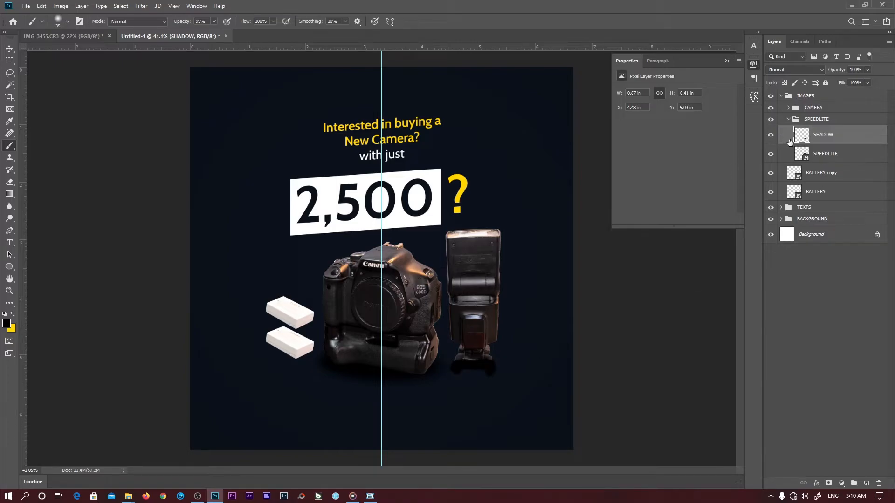
# Place the SHADOW layer below the SPEEDLITE layer and apply a Gaussian Blur with a 30 px radius.
pyautogui.moveTo(832, 141); pyautogui.dragTo(832, 160)
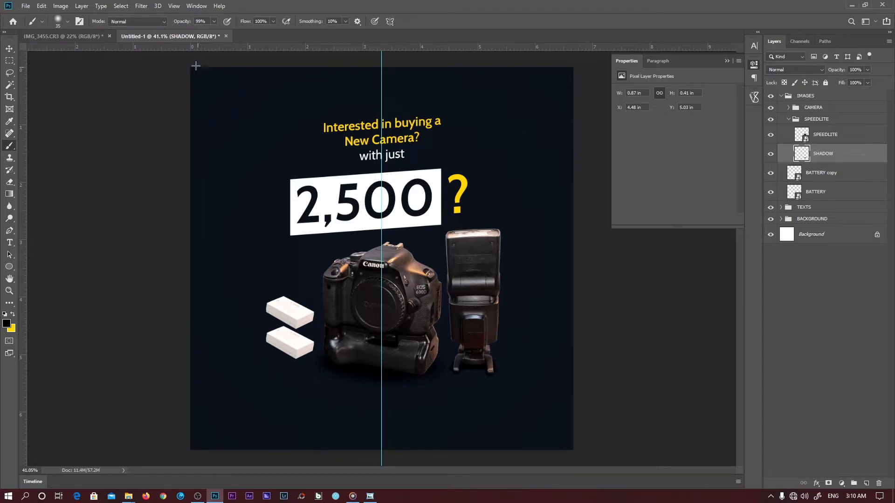
pyautogui.click(141, 6)
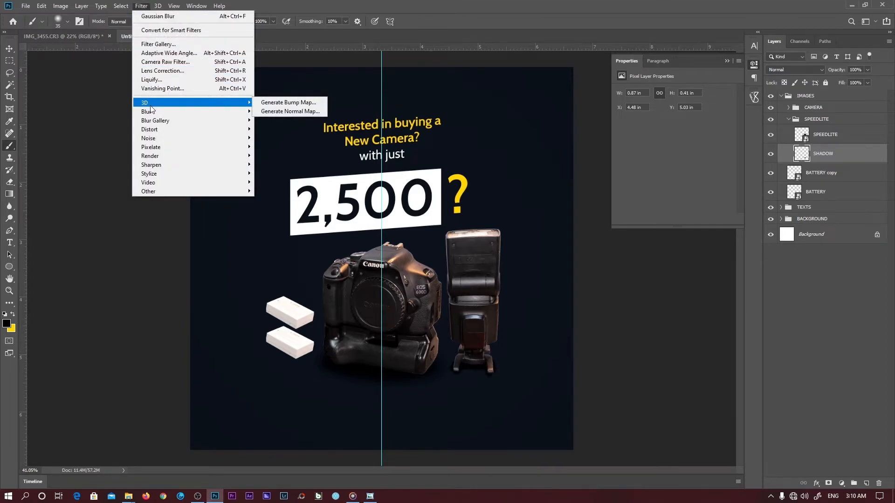
pyautogui.moveTo(152, 112)
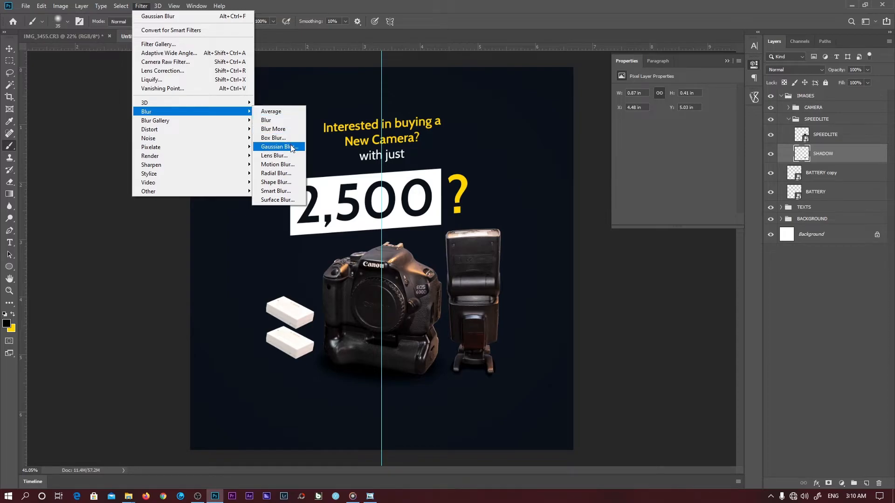
pyautogui.click(279, 146)
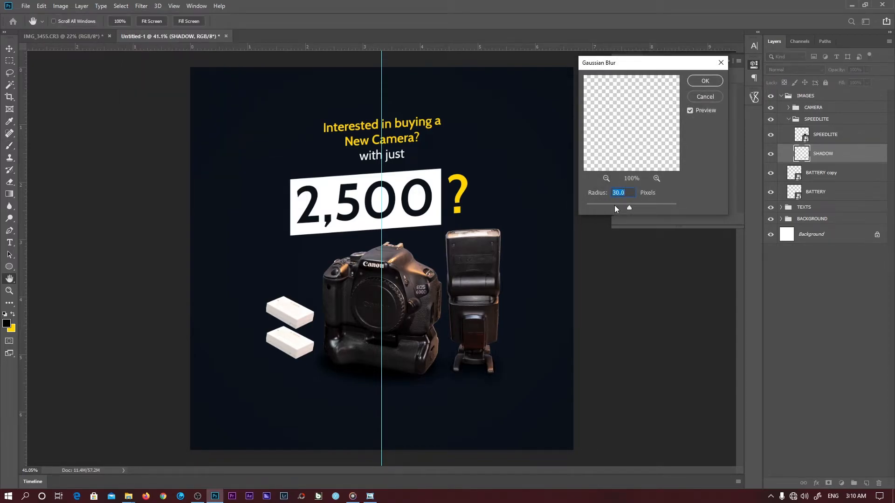
pyautogui.write('20')
pyautogui.write('0')
pyautogui.press('Return')
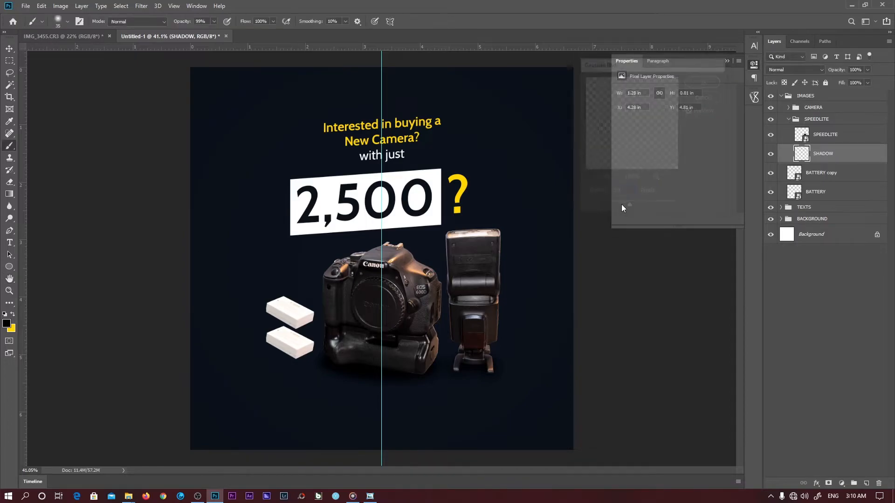
# Group both battery layers under the name BATTERY and add a new empty layer below them inside that group.
pyautogui.press('z')
pyautogui.moveTo(267, 337); pyautogui.dragTo(298, 349)
pyautogui.moveTo(244, 320); pyautogui.dragTo(334, 297)
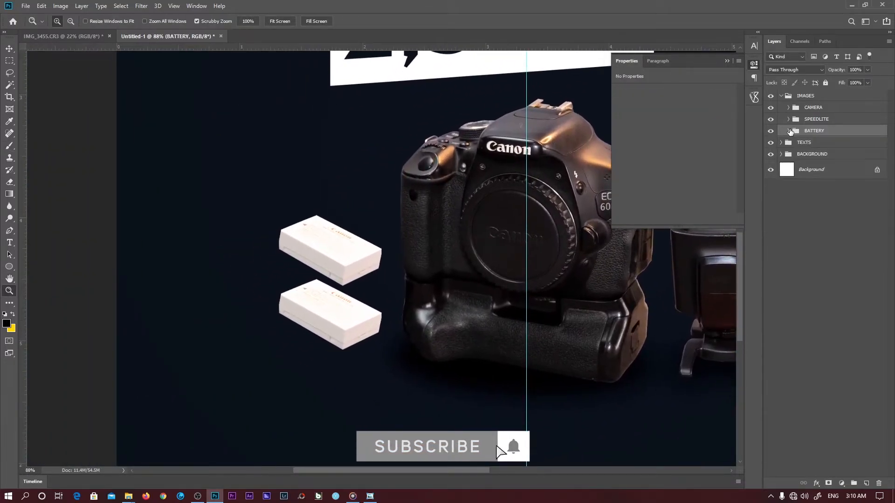
pyautogui.click(788, 131)
pyautogui.click(842, 152)
pyautogui.click(841, 169)
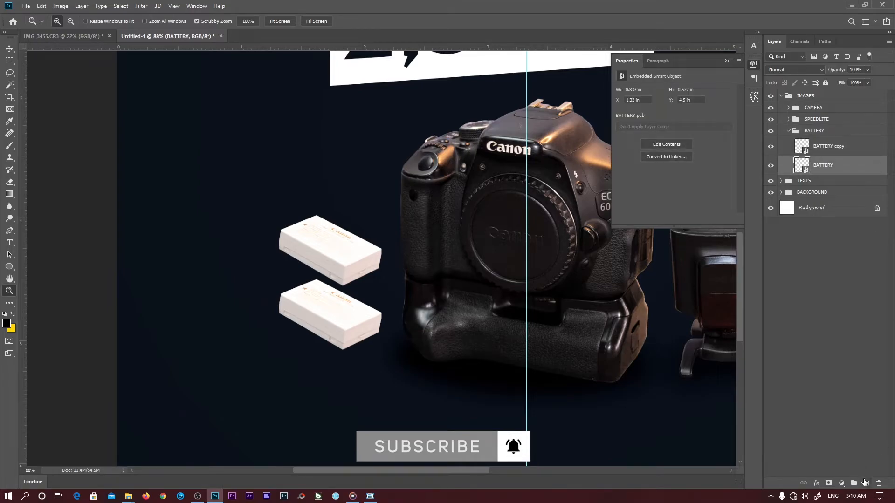
pyautogui.click(865, 484)
pyautogui.moveTo(839, 175); pyautogui.dragTo(840, 193)
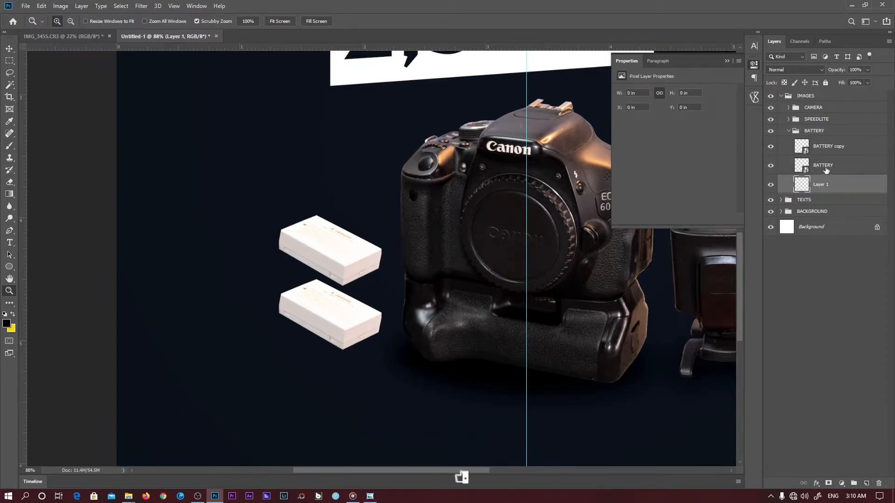
# Brush black shadows beneath both batteries on the new layer and soften them with a 30 px Gaussian Blur.
pyautogui.press('b')
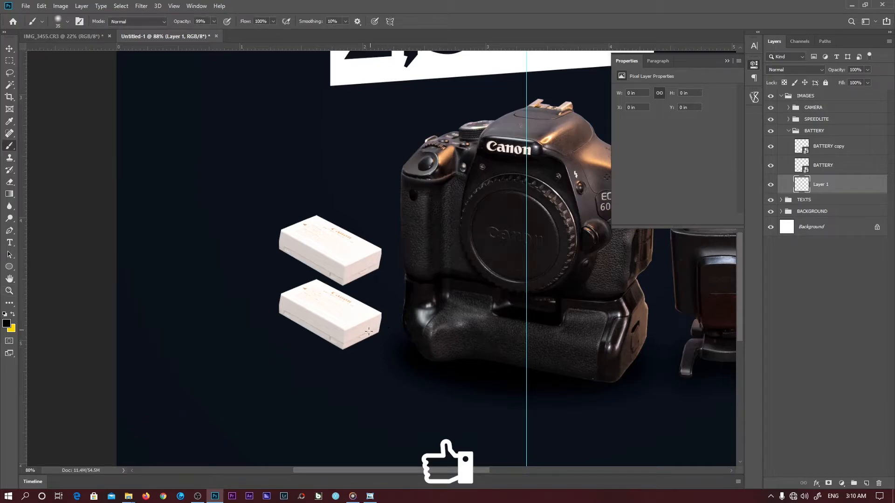
pyautogui.moveTo(281, 260); pyautogui.dragTo(285, 248)
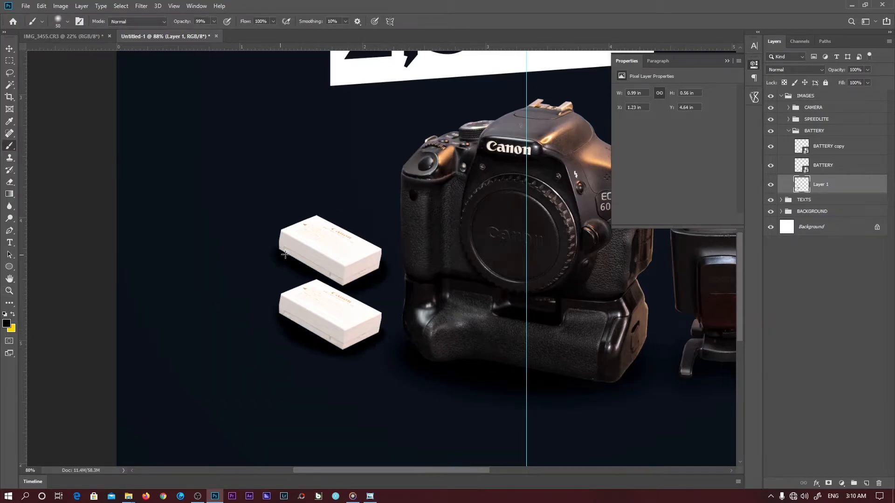
pyautogui.click(141, 5)
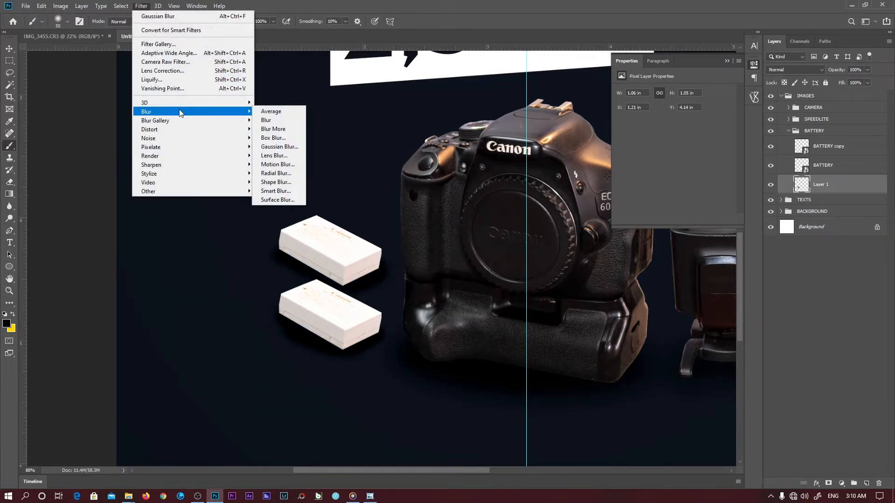
pyautogui.moveTo(246, 115)
pyautogui.click(279, 146)
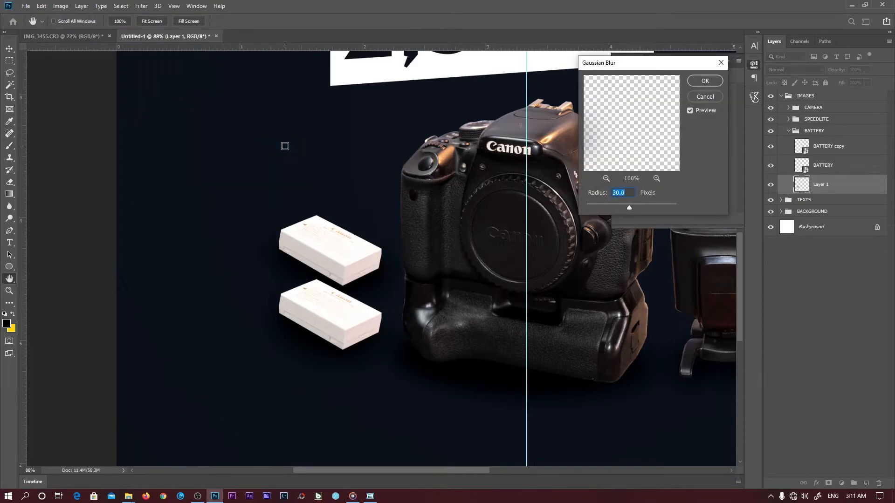
pyautogui.click(704, 81)
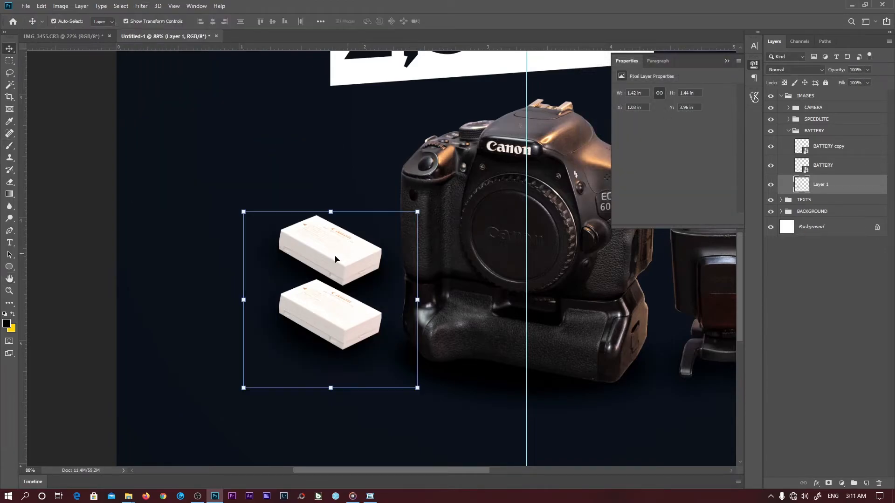
# Narrow the battery shadow on Layer 1 to about 94% width and skew its left side inward to follow the batteries' angle.
pyautogui.moveTo(418, 301); pyautogui.dragTo(407, 301)
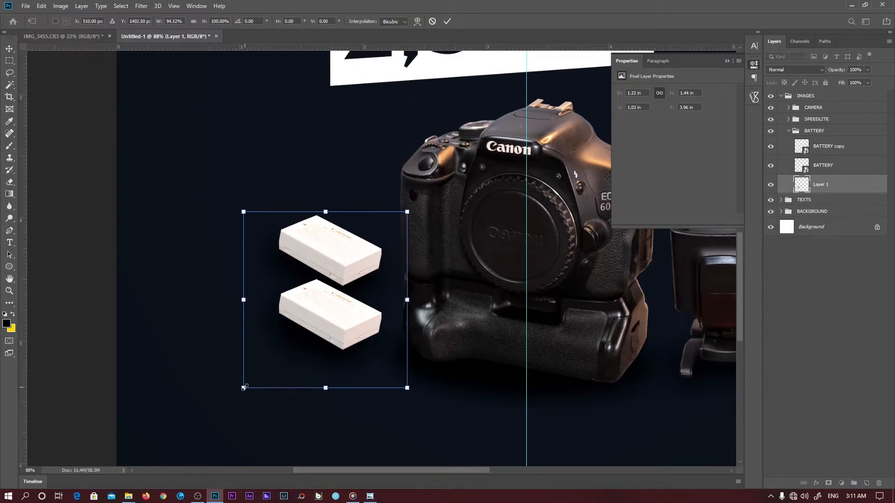
pyautogui.moveTo(245, 385); pyautogui.dragTo(244, 356)
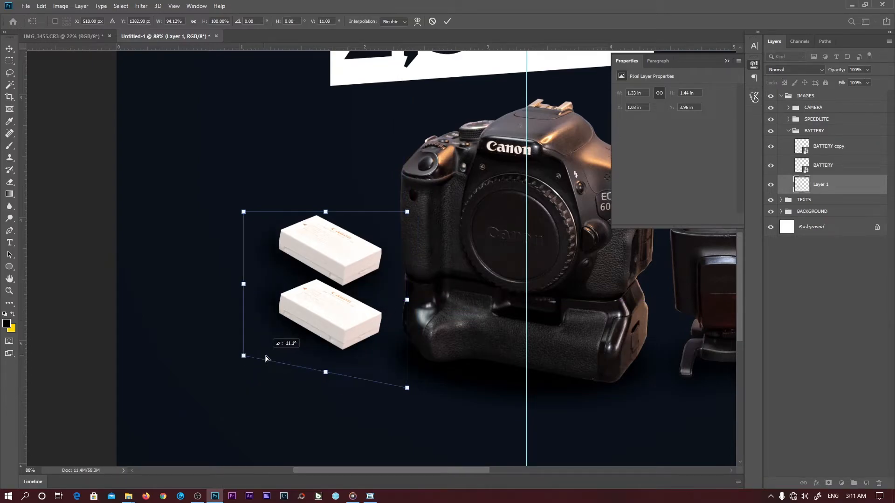
pyautogui.moveTo(243, 212); pyautogui.dragTo(253, 212)
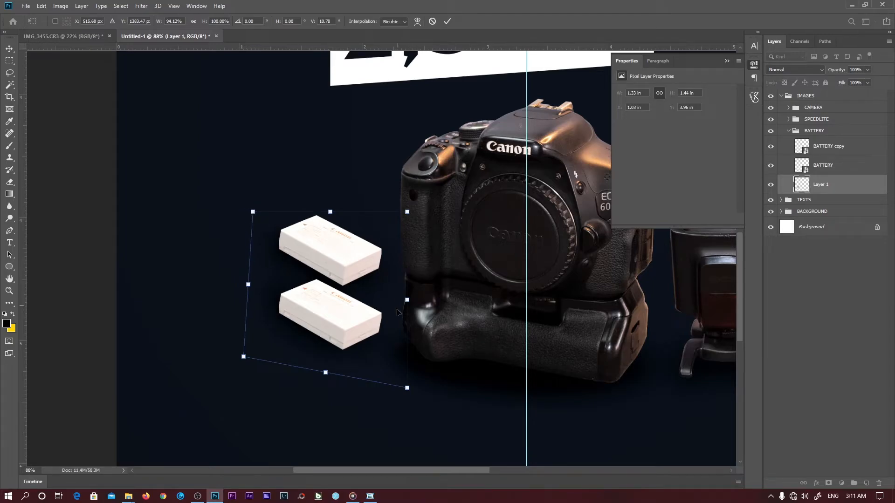
pyautogui.press('Return')
pyautogui.press('z')
pyautogui.scroll(-5, 487, 288)
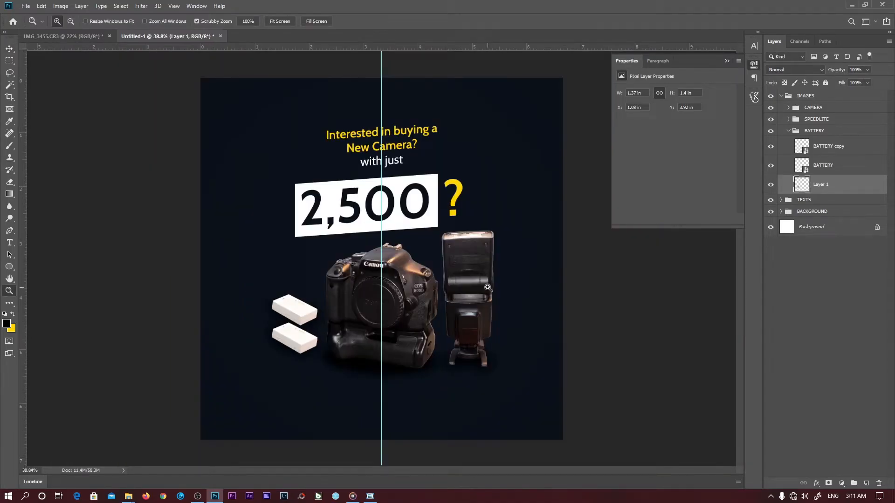
pyautogui.doubleClick(798, 164)
pyautogui.moveTo(394, 252)
pyautogui.mouseDown()
pyautogui.moveTo(426, 247)
pyautogui.moveTo(391, 259)
pyautogui.mouseUp()
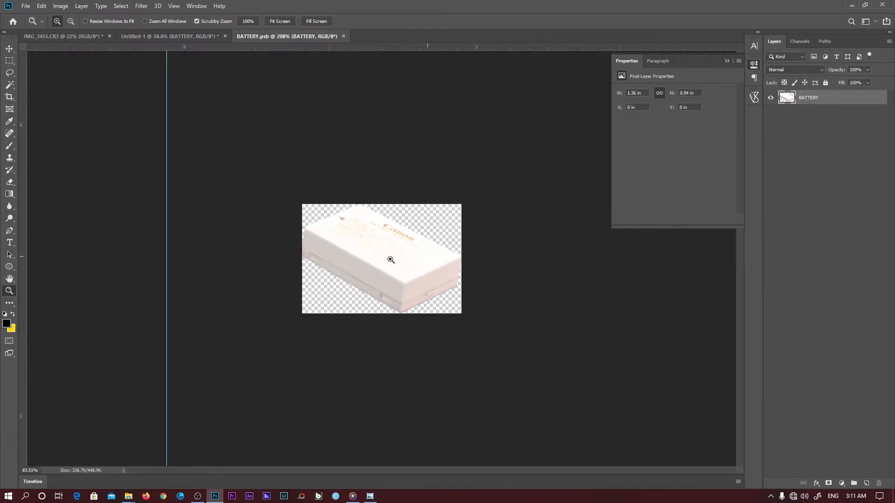
pyautogui.hotkey('ctrl', 'w')
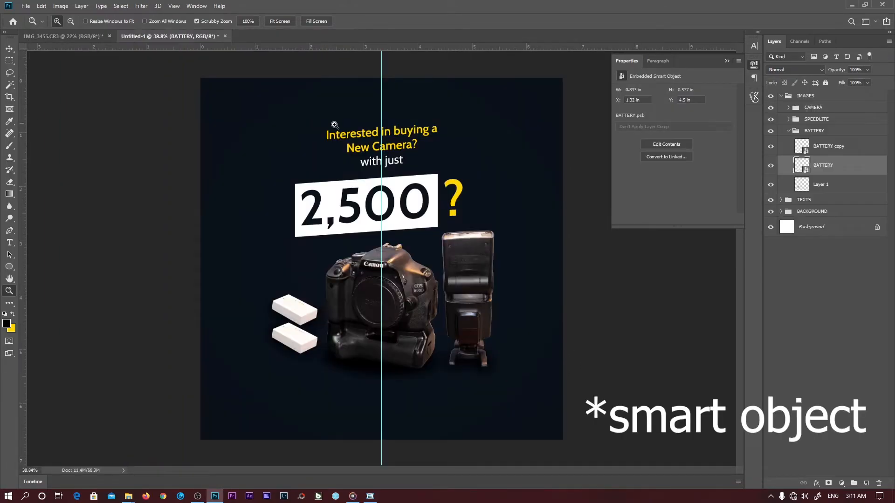
# Open the BATTERY smart object, apply Camera Raw with Highlights -93, Whites -69 and Exposure -0.50, and save and close it.
pyautogui.doubleClick(802, 166)
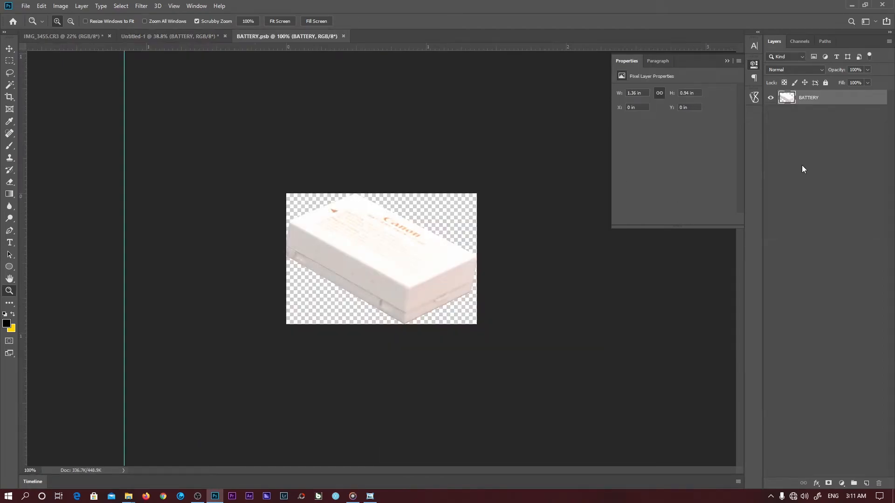
pyautogui.moveTo(428, 247); pyautogui.dragTo(428, 251)
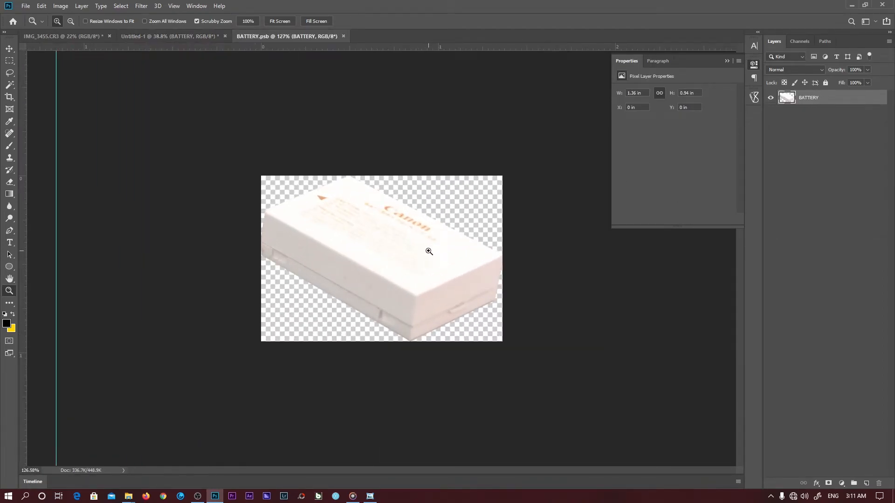
pyautogui.click(139, 6)
pyautogui.click(177, 64)
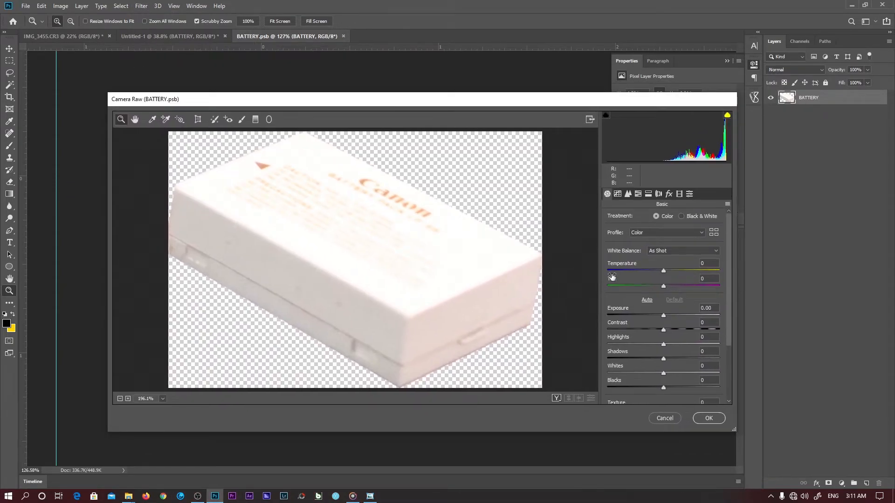
pyautogui.moveTo(664, 345); pyautogui.dragTo(612, 348)
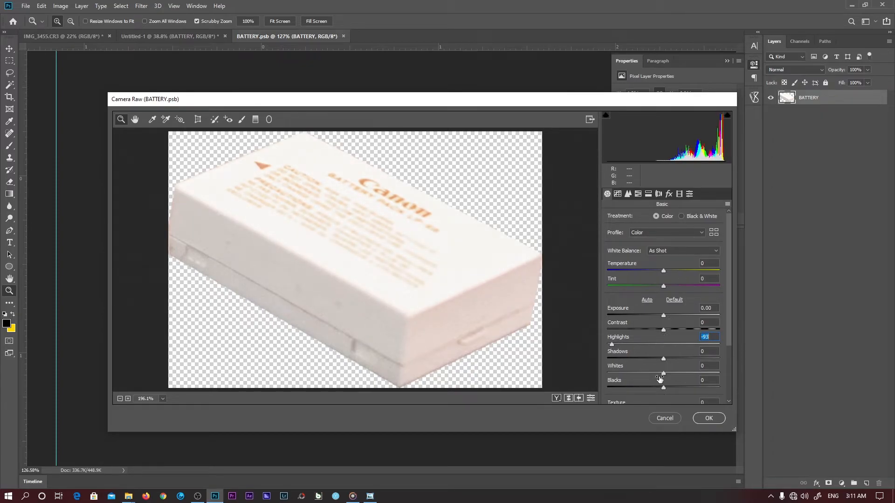
pyautogui.moveTo(663, 373); pyautogui.dragTo(625, 373)
pyautogui.moveTo(665, 317); pyautogui.dragTo(658, 317)
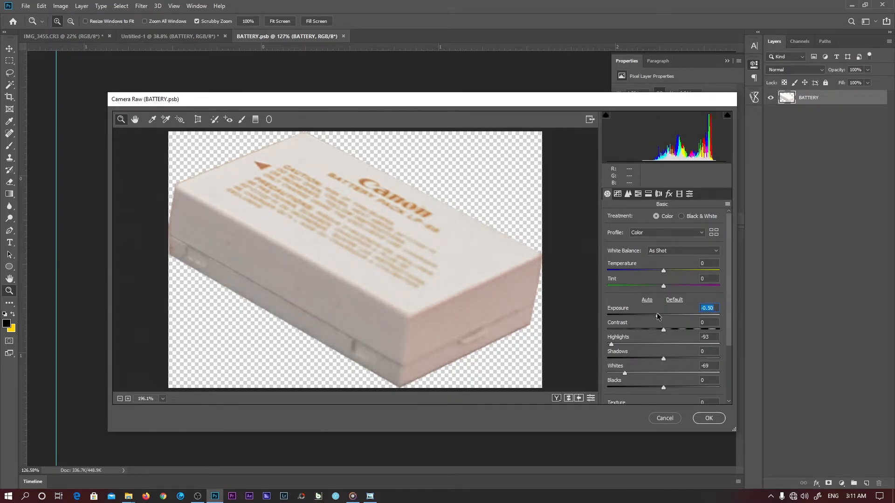
pyautogui.click(708, 418)
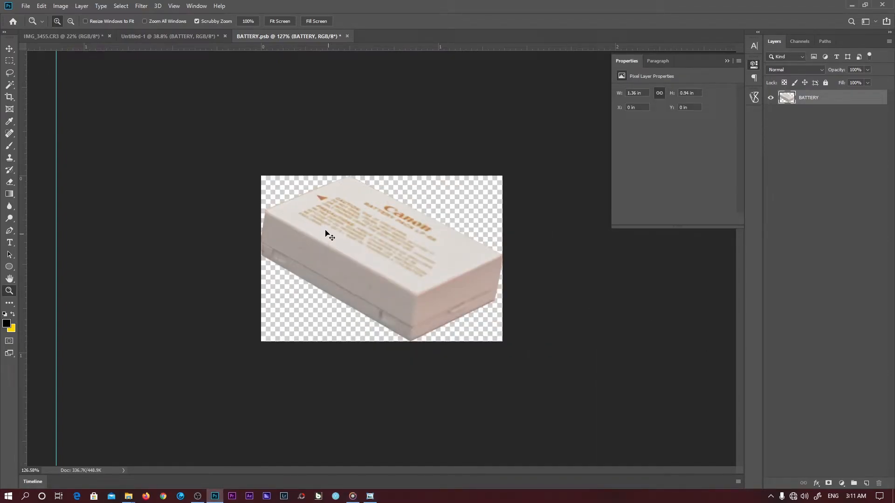
pyautogui.hotkey('ctrl', 'w')
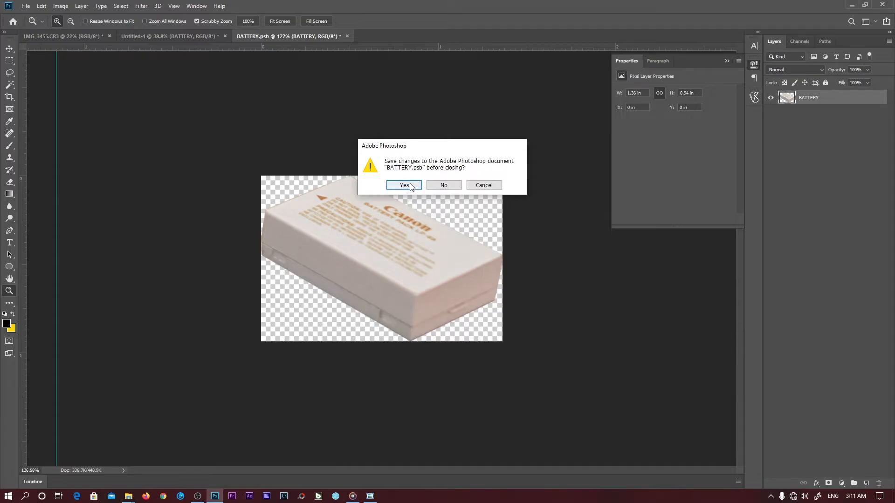
pyautogui.click(404, 186)
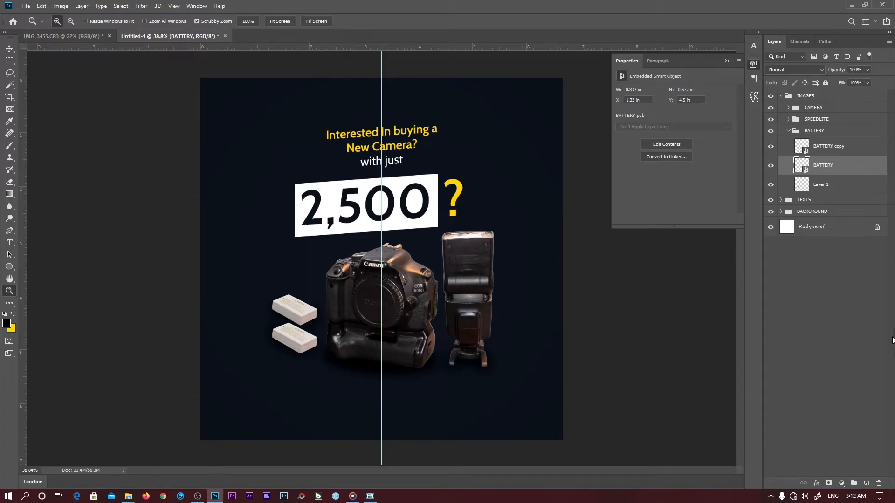
# Collapse the BATTERY and IMAGES groups and select the TEXTS group.
pyautogui.click(787, 132)
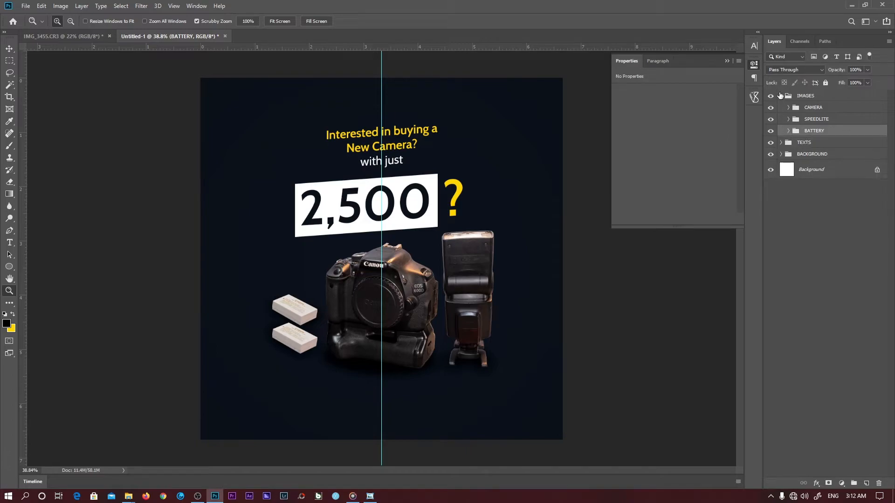
pyautogui.click(783, 95)
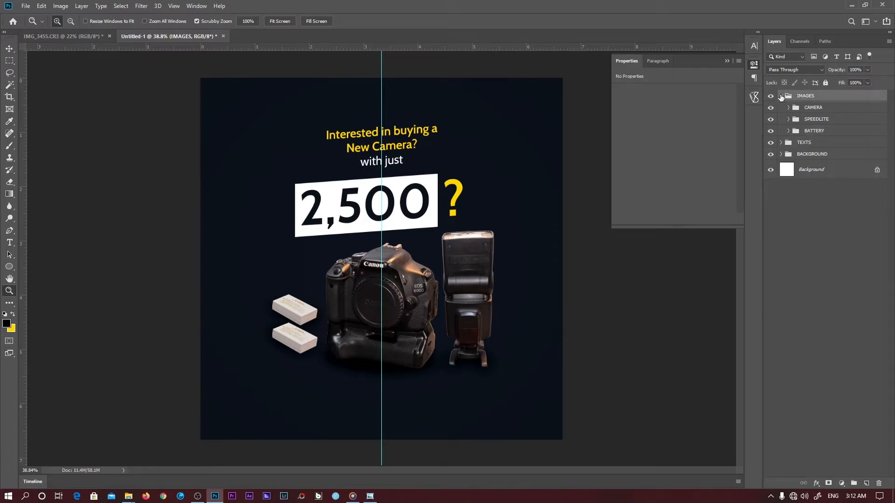
pyautogui.click(781, 96)
pyautogui.click(803, 108)
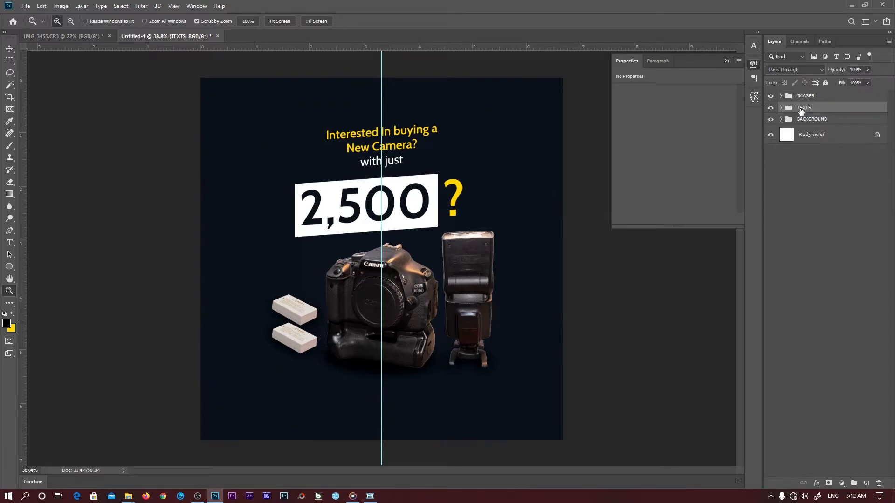
# Draw a rounded rectangle about 284 x 68 px with a 50 px radius setting, below the batteries near the design's lower-left corner.
pyautogui.click(10, 267)
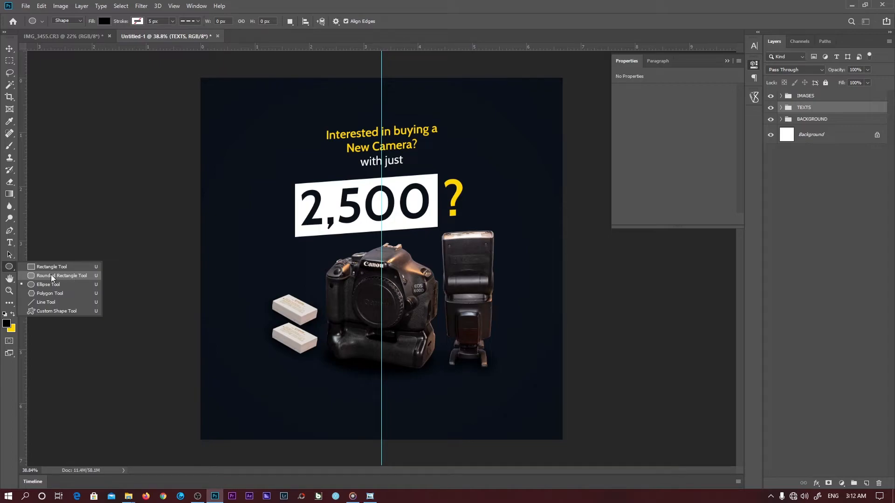
pyautogui.click(48, 276)
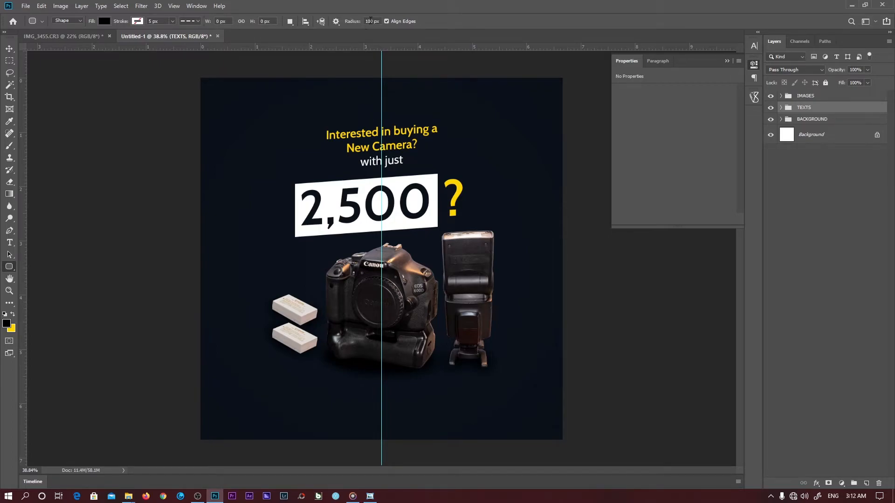
pyautogui.write('50z')
pyautogui.moveTo(230, 408); pyautogui.dragTo(246, 407)
pyautogui.press('space')
pyautogui.moveTo(228, 396); pyautogui.dragTo(322, 318)
pyautogui.moveTo(229, 342); pyautogui.dragTo(252, 339)
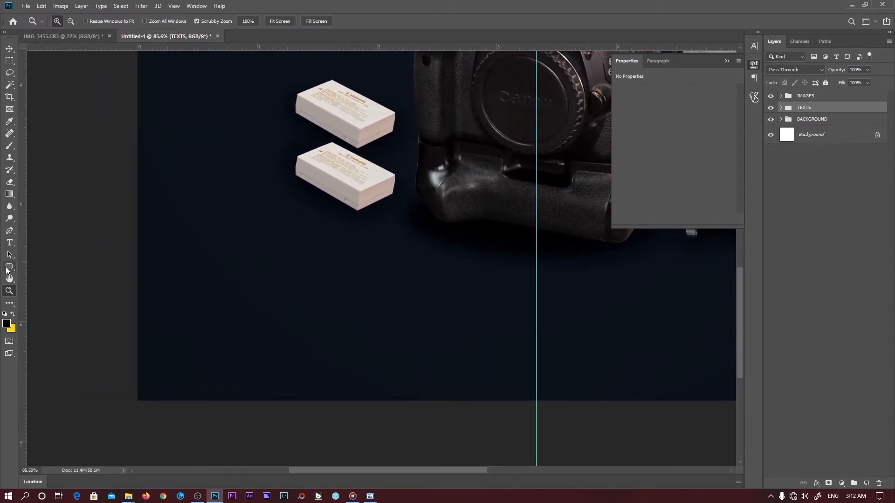
pyautogui.click(9, 267)
pyautogui.moveTo(189, 292); pyautogui.dragTo(296, 319)
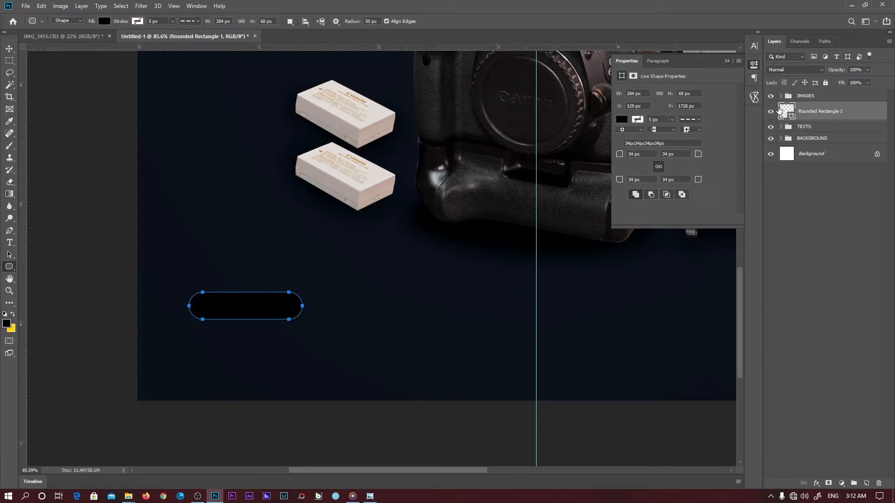
# Fill the rounded rectangle with the yellow background swatch color, #fdd400.
pyautogui.doubleClick(784, 110)
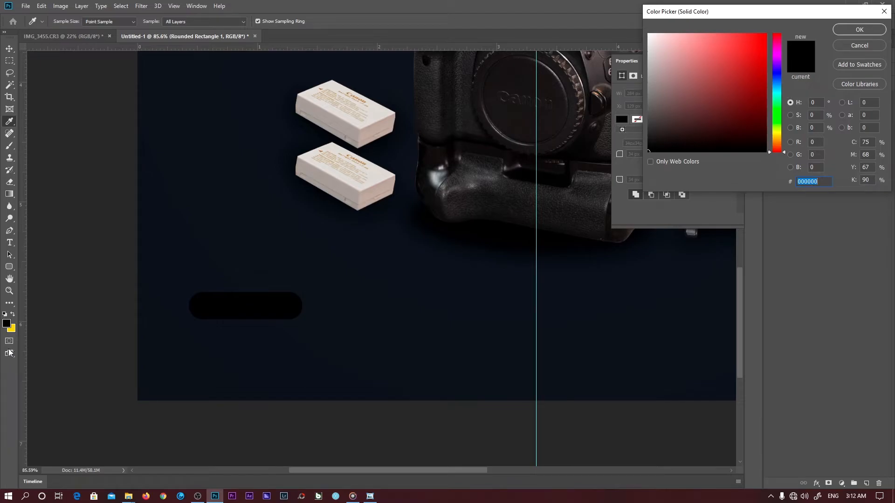
pyautogui.click(14, 329)
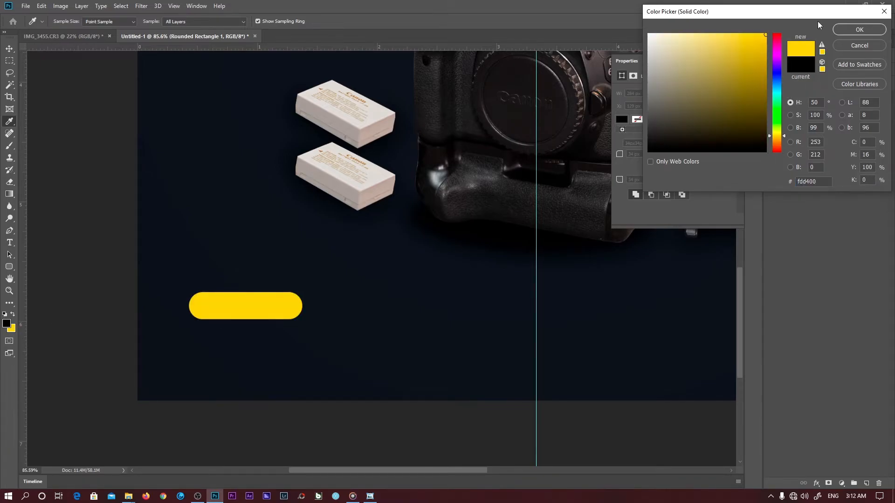
pyautogui.click(856, 31)
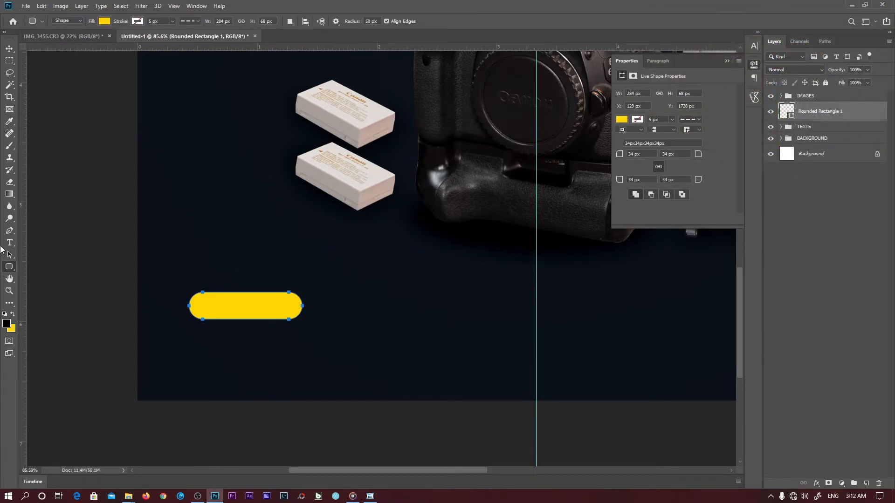
# Add the text CONTACT in 16 pt Cabin SemiBold beside the yellow rounded rectangle.
pyautogui.click(10, 242)
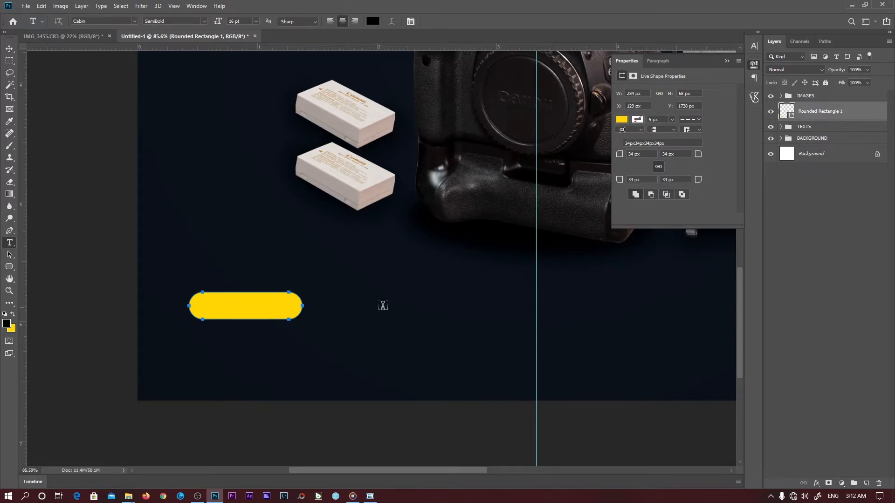
pyautogui.click(383, 305)
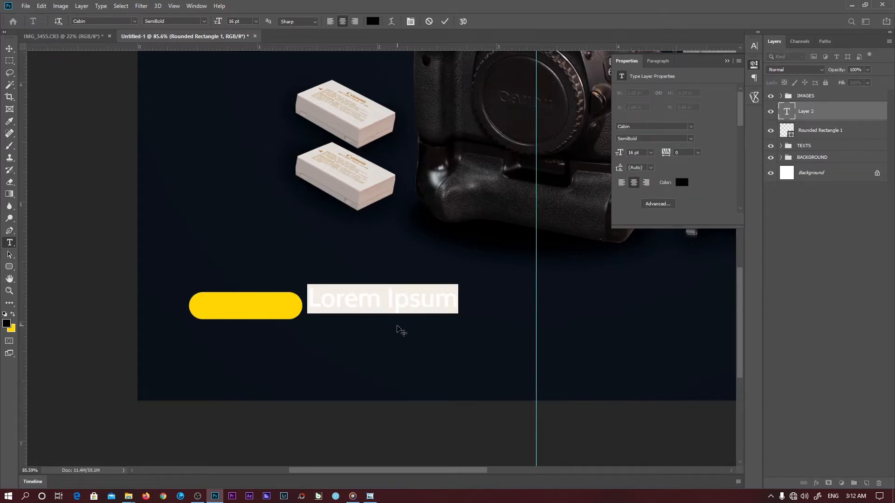
pyautogui.write('CONTACT')
pyautogui.click(445, 22)
# Change the heading above the price box to Gotham Book, with its two yellow lines in Gotham Medium.
pyautogui.press('z')
pyautogui.click(279, 21)
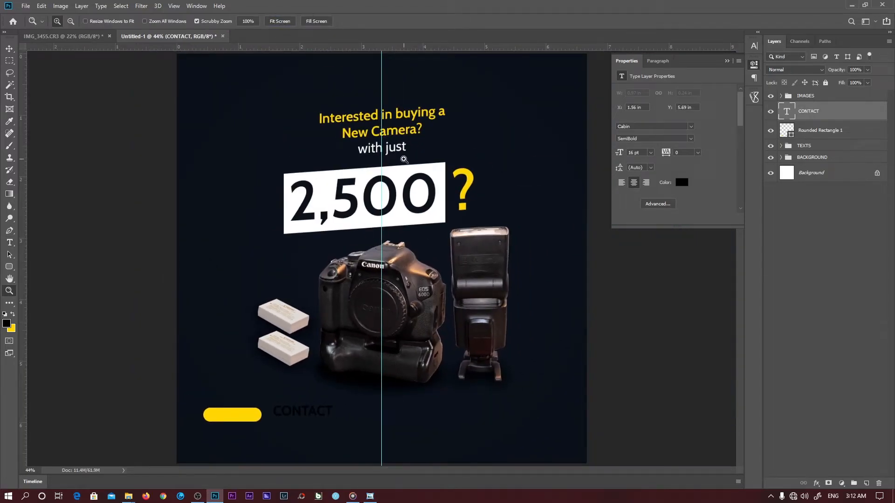
pyautogui.press('t')
pyautogui.click(408, 147)
pyautogui.hotkey('ctrl', 'a')
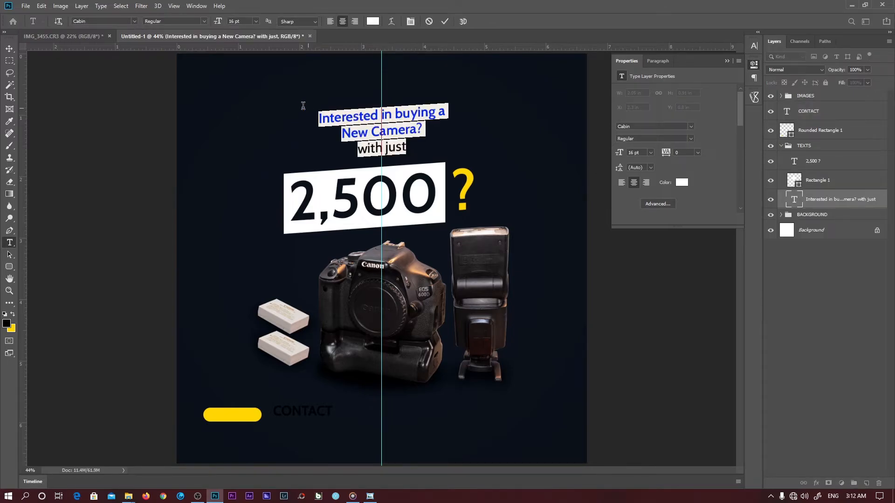
pyautogui.click(109, 21)
pyautogui.write('GOTHAM')
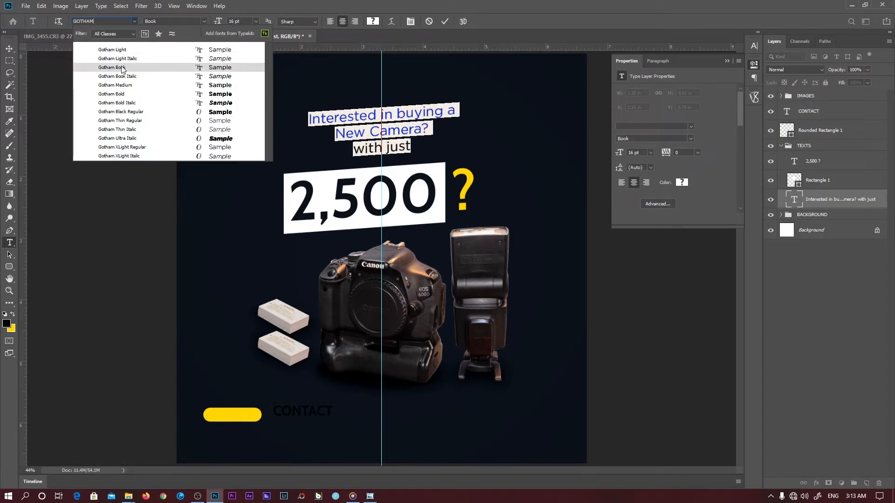
pyautogui.click(115, 85)
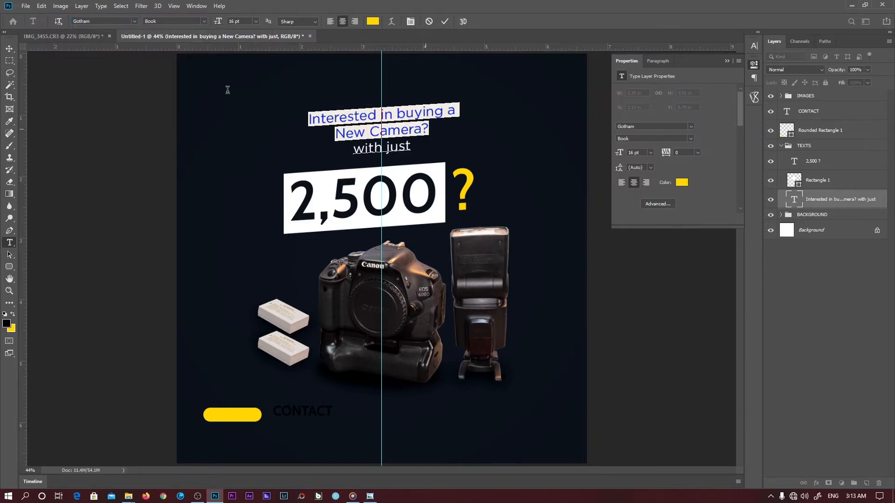
pyautogui.click(443, 21)
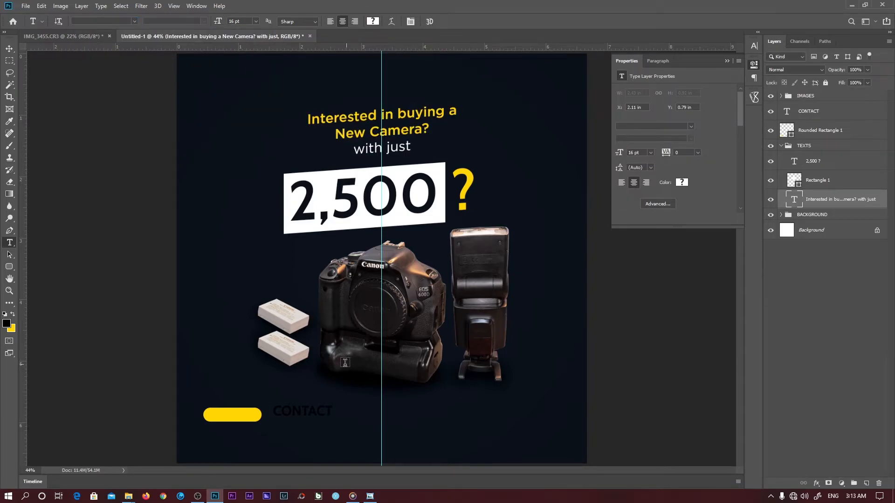
# Change the CONTACT text's font to Gotham Medium.
pyautogui.click(307, 415)
pyautogui.doubleClick(306, 414)
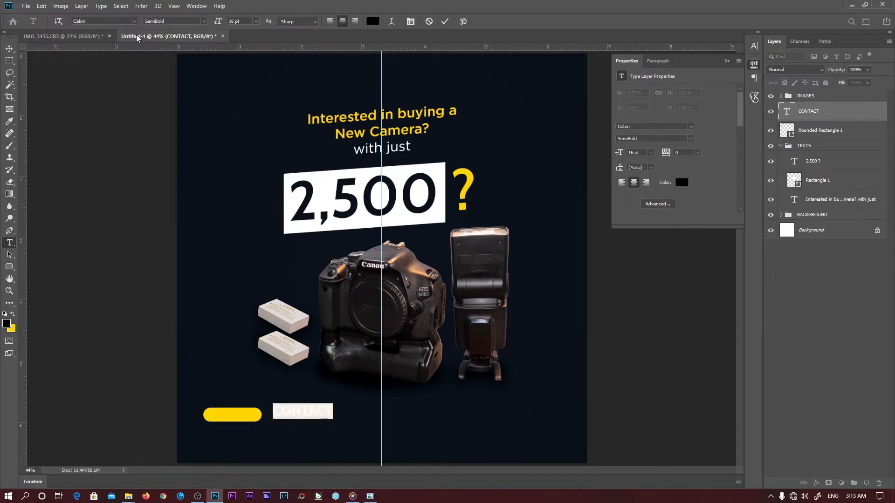
pyautogui.click(134, 21)
pyautogui.click(133, 51)
pyautogui.click(205, 21)
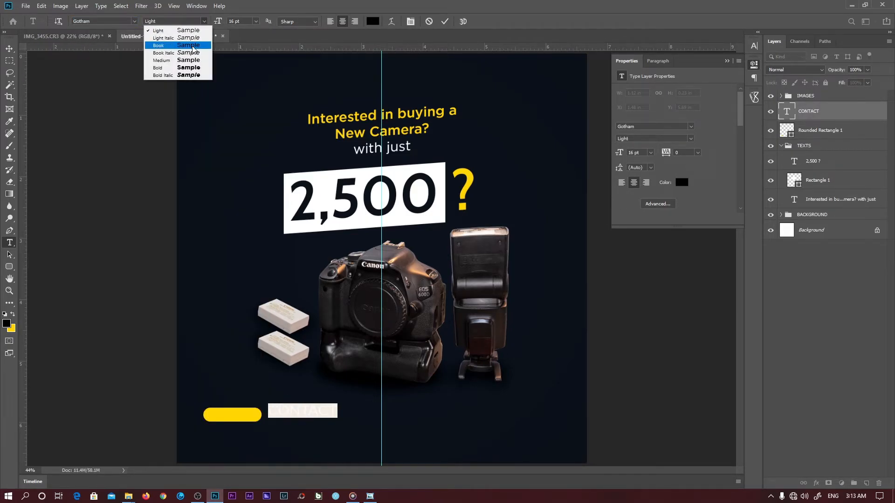
pyautogui.click(193, 61)
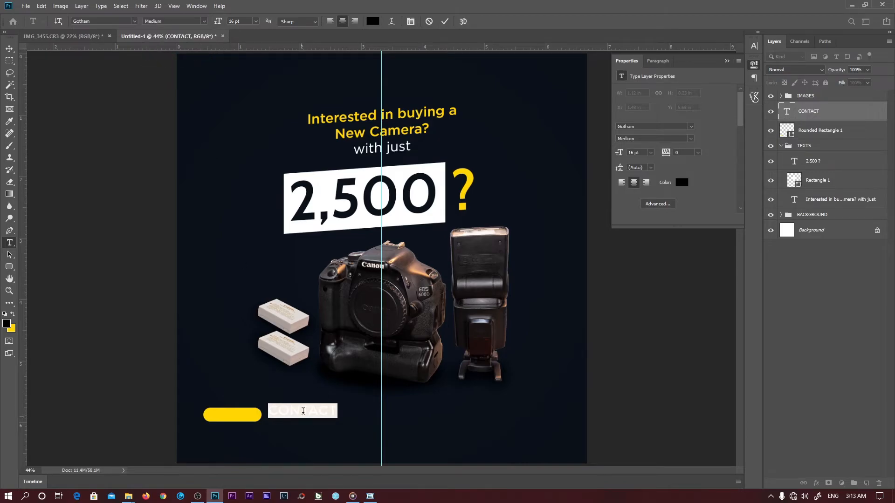
# Recolor the CONTACT text with the dark navy sampled from the poster's background.
pyautogui.click(307, 410)
pyautogui.press('ctrl')
pyautogui.click(373, 22)
pyautogui.click(437, 442)
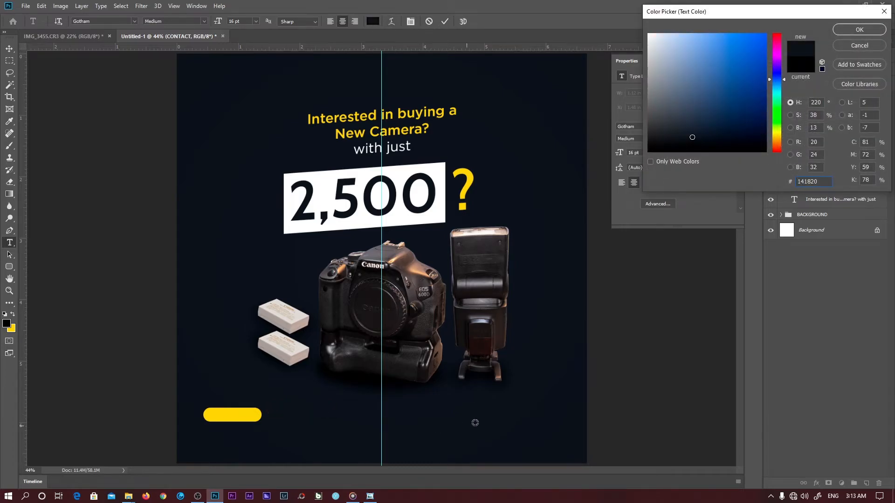
pyautogui.click(841, 32)
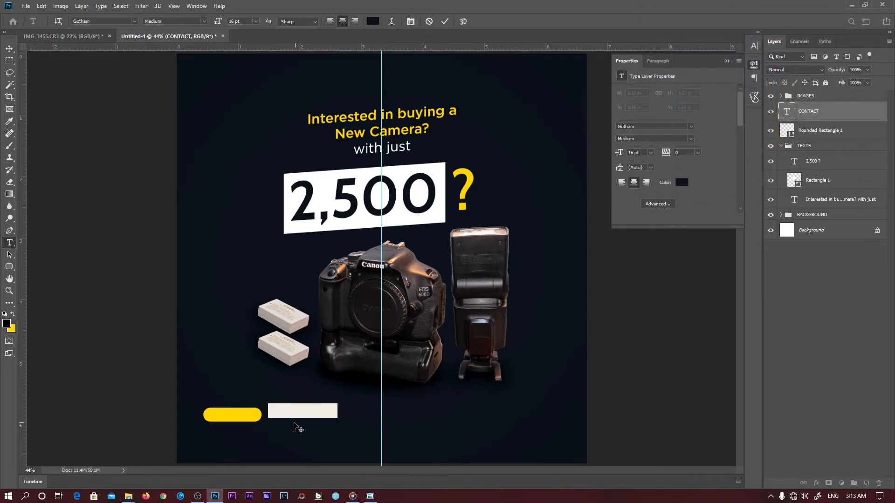
# Move the CONTACT text onto the yellow rounded rectangle and reduce its size to 12 pt.
pyautogui.moveTo(317, 416); pyautogui.dragTo(256, 426)
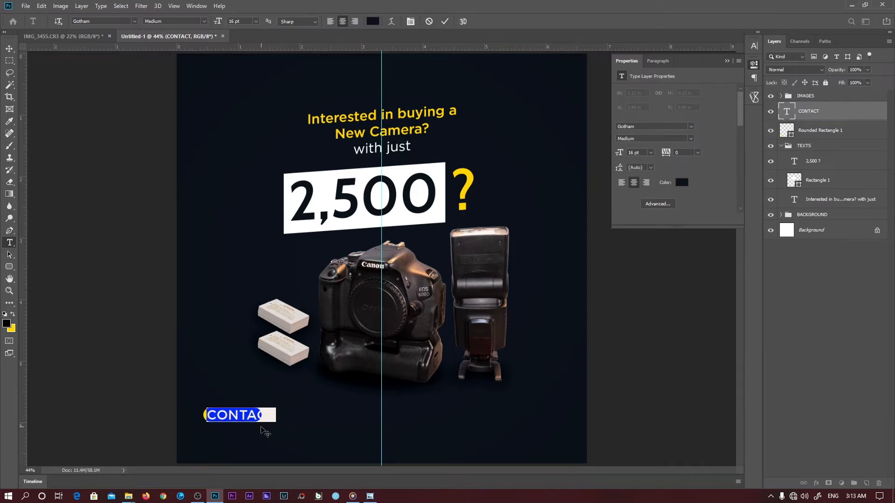
pyautogui.click(255, 21)
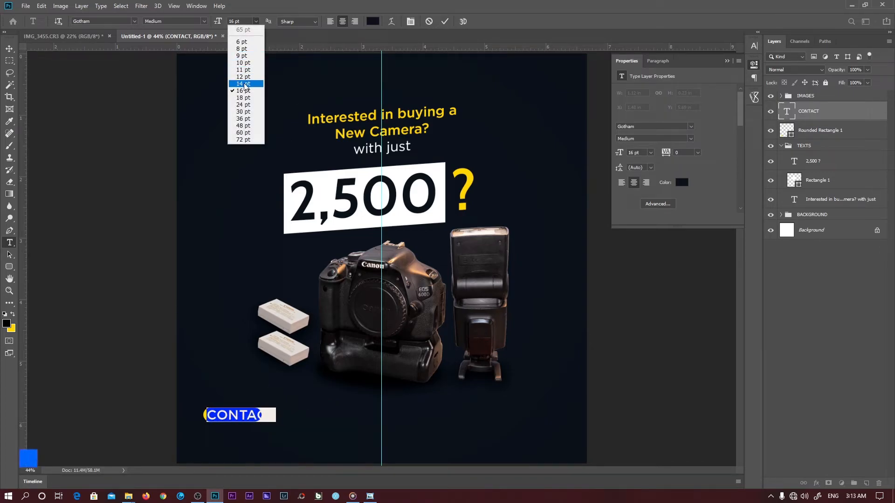
pyautogui.click(243, 77)
pyautogui.click(241, 414)
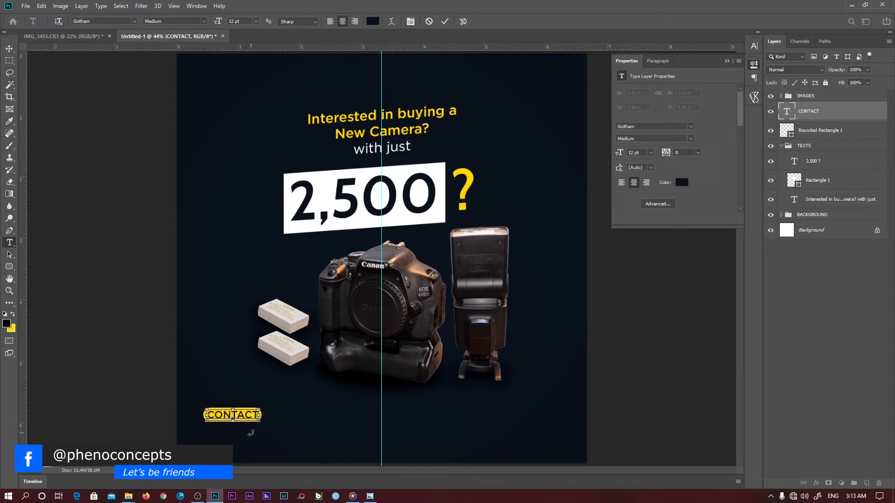
# Set the CONTACT text to 10 pt Gotham Bold so it fits within the yellow rounded rectangle.
pyautogui.hotkey('ctrl', 'a')
pyautogui.click(255, 22)
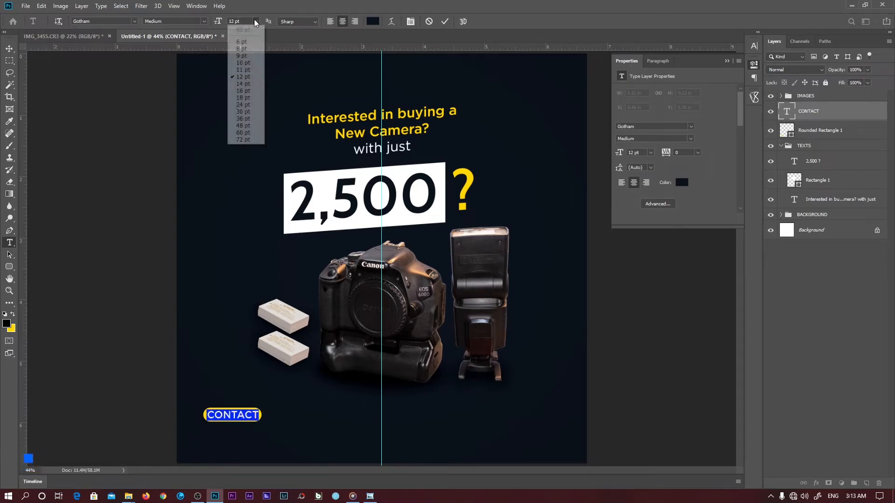
pyautogui.click(243, 62)
pyautogui.click(195, 21)
pyautogui.click(158, 67)
pyautogui.click(241, 419)
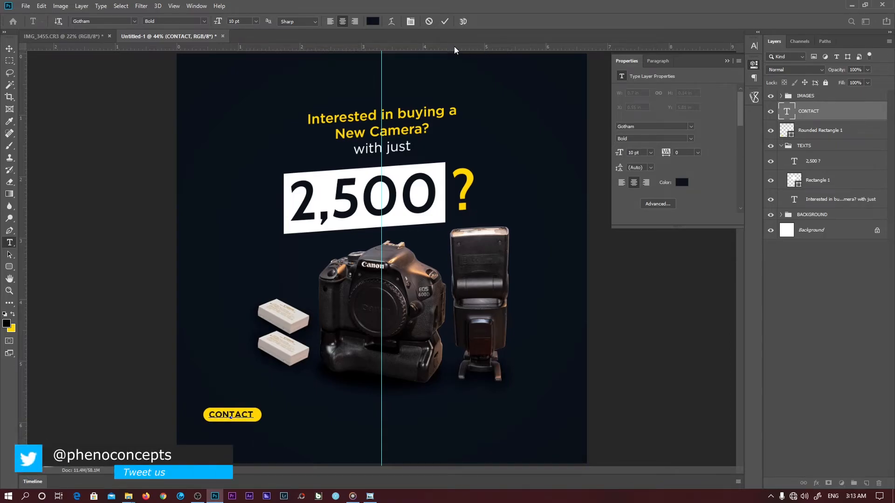
pyautogui.click(444, 22)
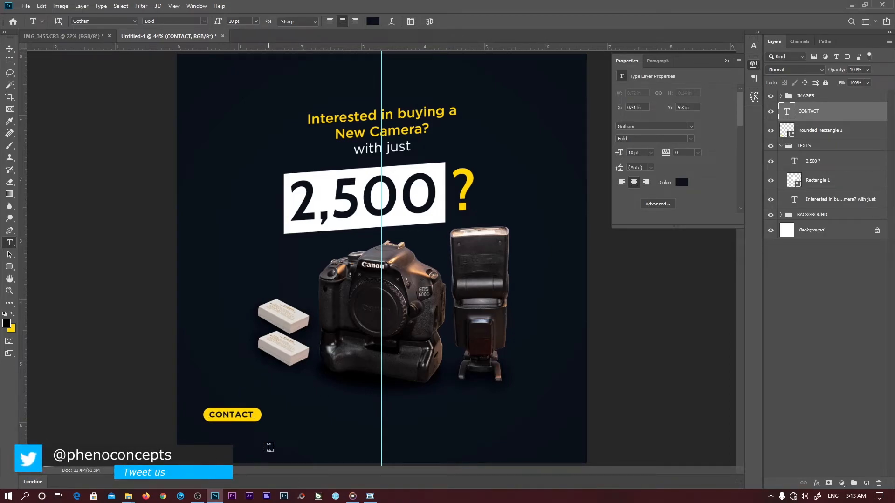
# Add the contact phone number as a new text line below the CONTACT label, colored white (#ffffff).
pyautogui.click(259, 448)
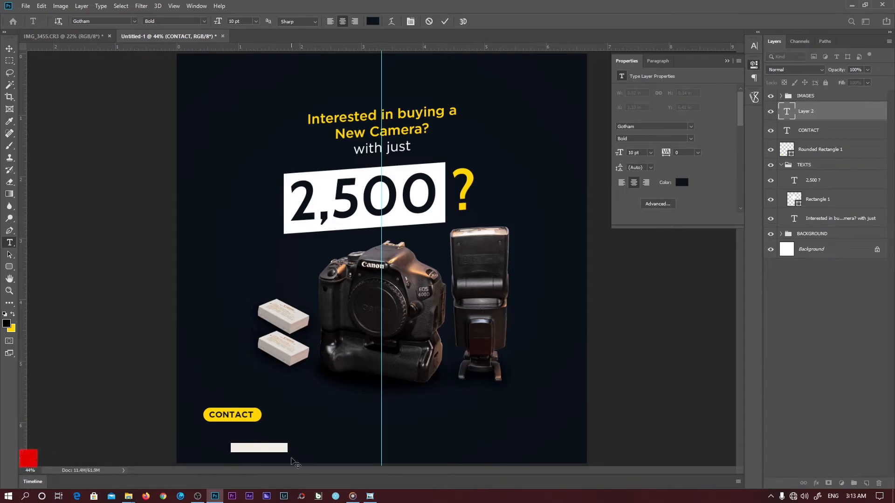
pyautogui.press('BackSpace')
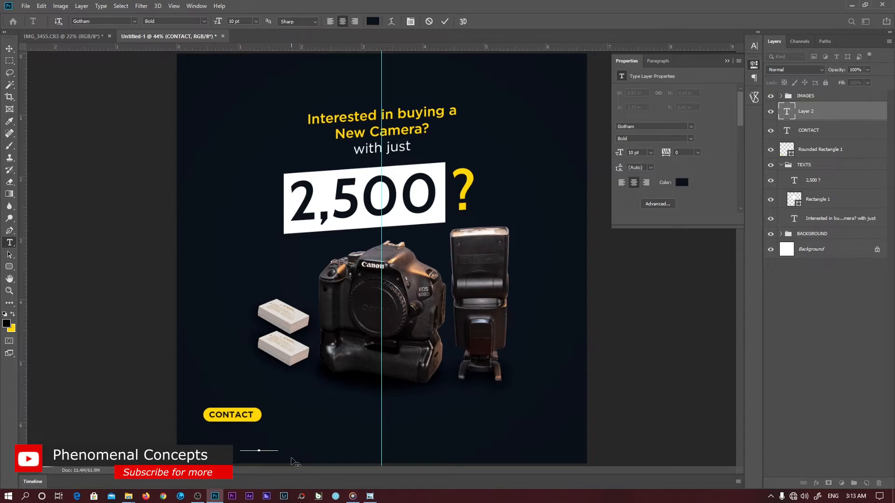
pyautogui.write('000')
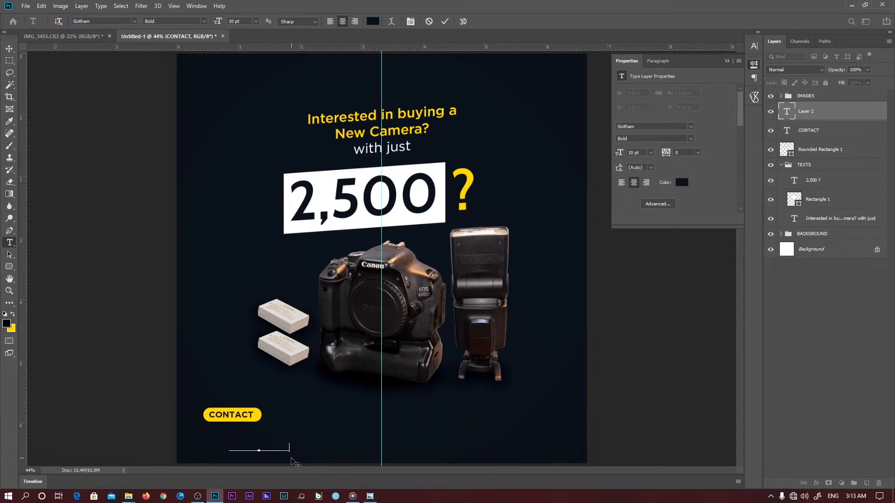
pyautogui.hotkey('ctrl', 'a')
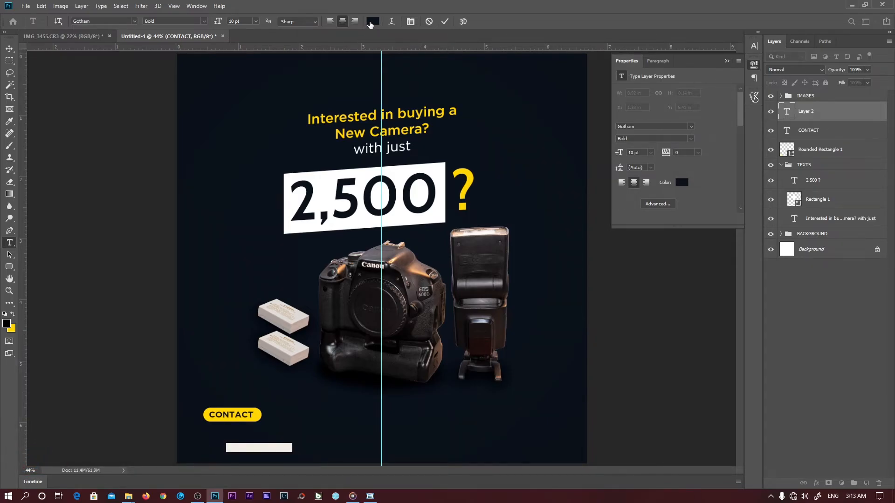
pyautogui.click(372, 21)
pyautogui.write('ffffff')
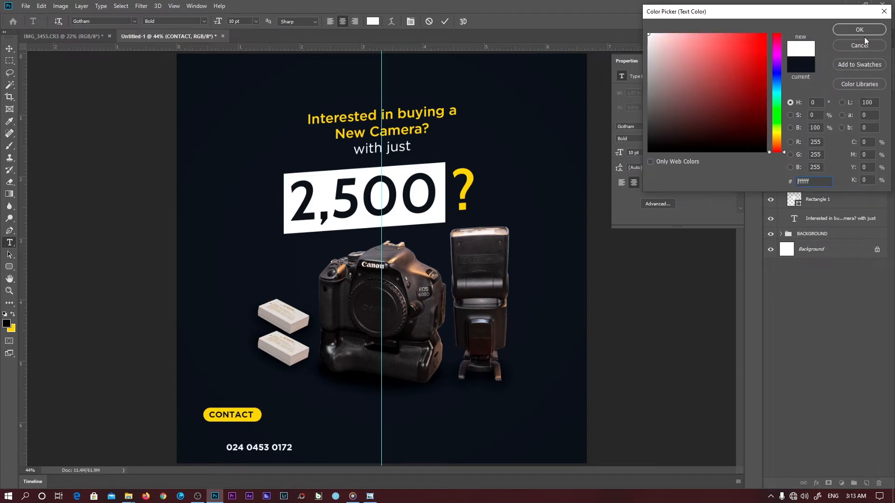
pyautogui.click(860, 30)
# Enlarge the phone number to 24 pt and align its left edge beneath the CONTACT label.
pyautogui.click(268, 451)
pyautogui.hotkey('ctrl', 'a')
pyautogui.click(255, 21)
pyautogui.click(242, 108)
pyautogui.click(243, 445)
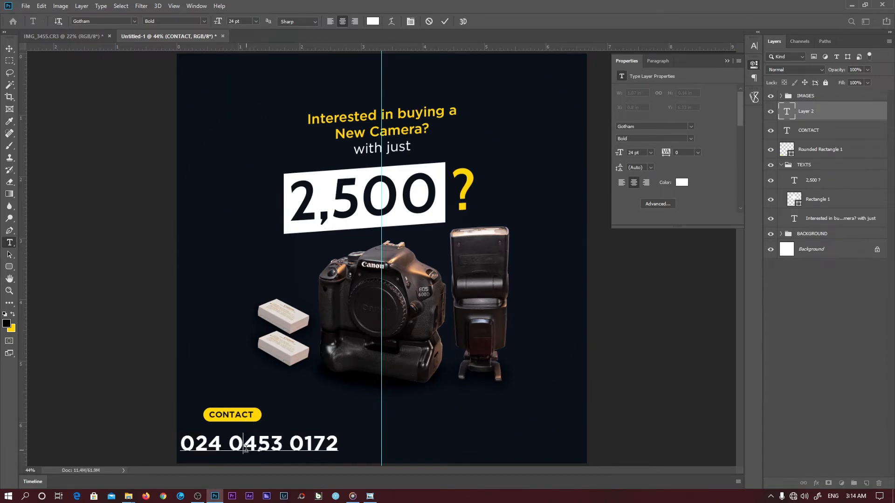
pyautogui.moveTo(255, 462); pyautogui.dragTo(282, 458)
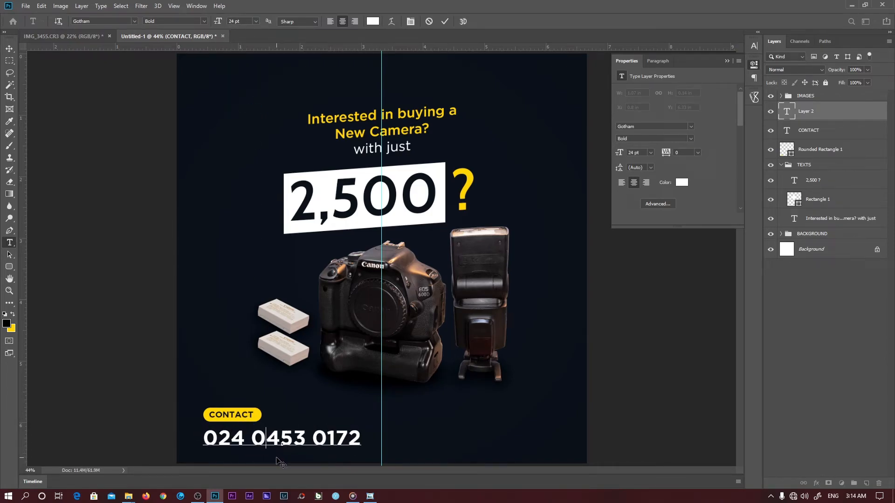
pyautogui.click(445, 21)
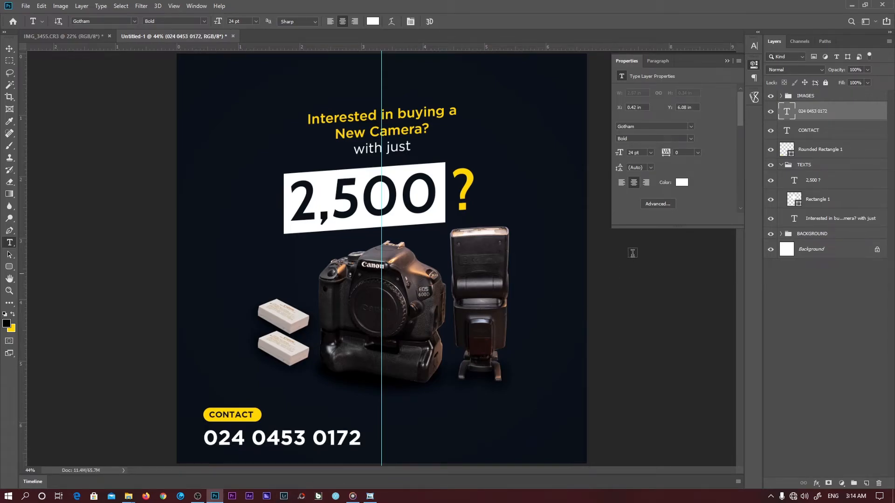
# Move the phone number text to the poster's bottom center, centered on the vertical guide.
pyautogui.click(303, 435)
pyautogui.moveTo(310, 401); pyautogui.dragTo(409, 408)
pyautogui.click(447, 20)
# Move the CONTACT text and its yellow rounded rectangle together to sit centered directly above the phone number.
pyautogui.click(816, 133)
pyautogui.keyDown('shift'); pyautogui.click(817, 149); pyautogui.keyUp('shift')
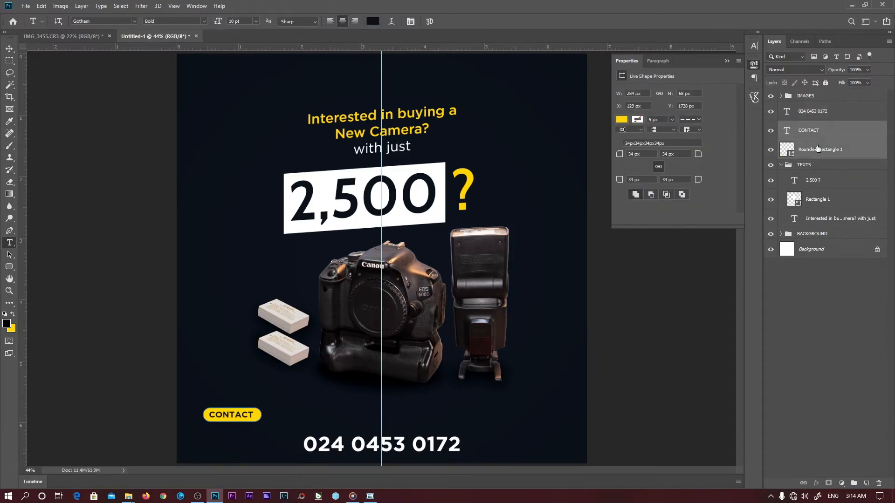
pyautogui.press('v')
pyautogui.moveTo(279, 363); pyautogui.dragTo(420, 395)
pyautogui.press('z')
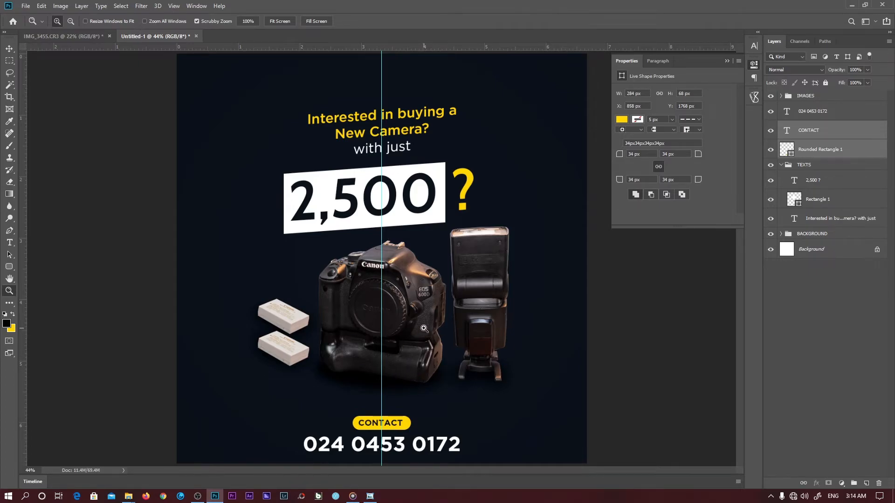
# Move the phone number, CONTACT and rounded rectangle layers into the TEXTS group and collapse the group.
pyautogui.moveTo(811, 152); pyautogui.dragTo(811, 164)
pyautogui.moveTo(813, 111); pyautogui.dragTo(813, 125)
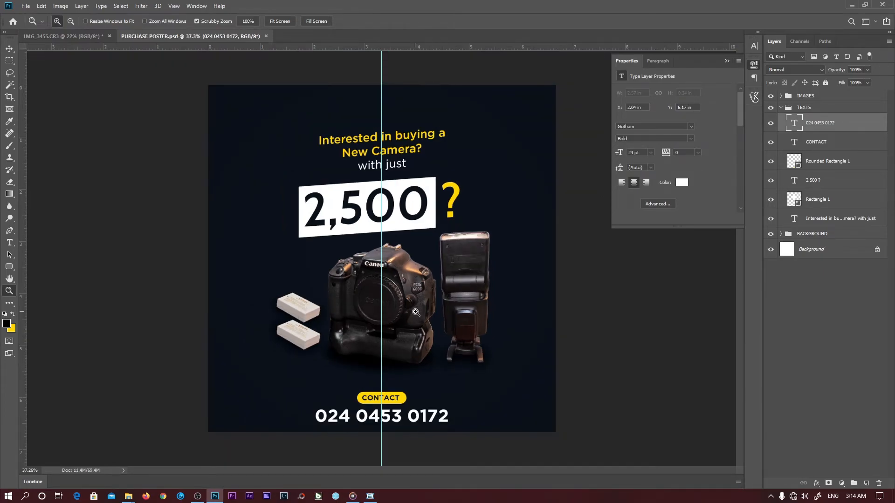
pyautogui.click(781, 108)
pyautogui.click(827, 192)
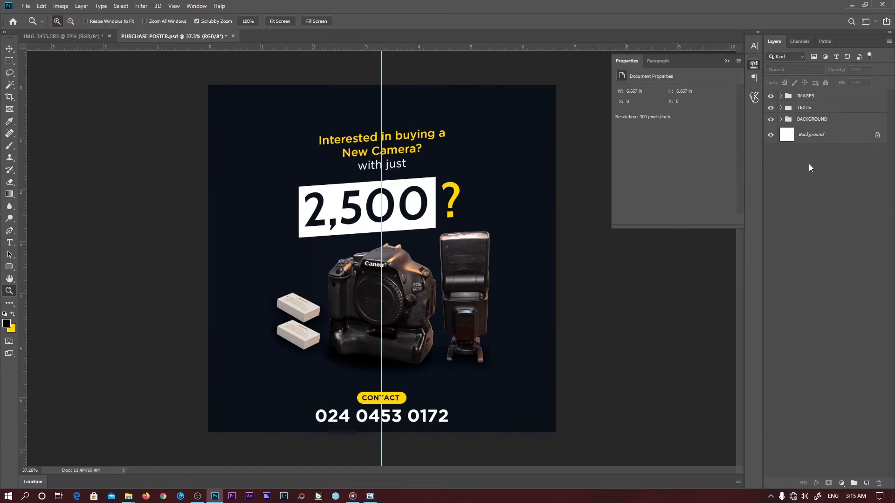
# Draw a small yellow square about 29 px wide in the BACKGROUND group, above the gradient fill, near the poster's upper-left area.
pyautogui.click(780, 120)
pyautogui.click(837, 120)
pyautogui.click(838, 135)
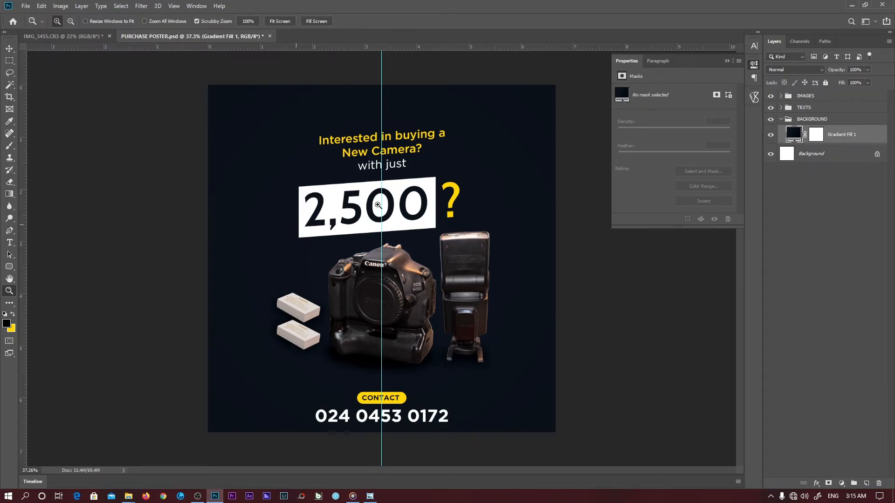
pyautogui.click(9, 266)
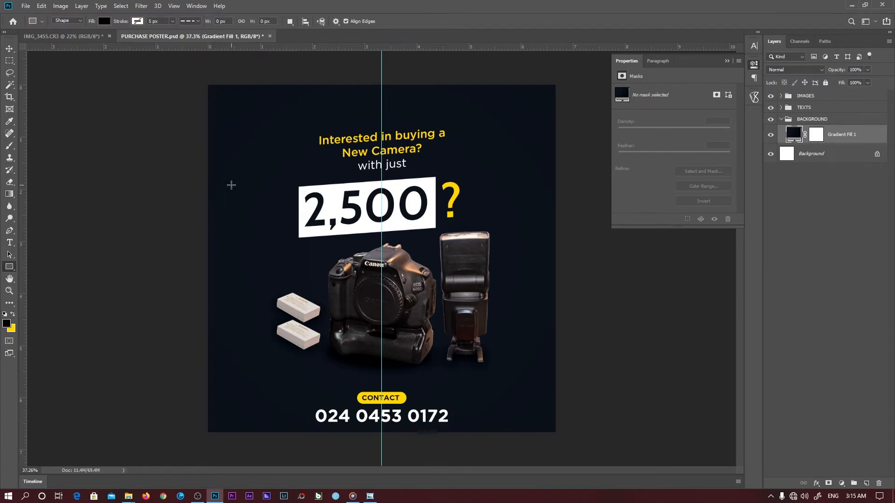
pyautogui.click(103, 23)
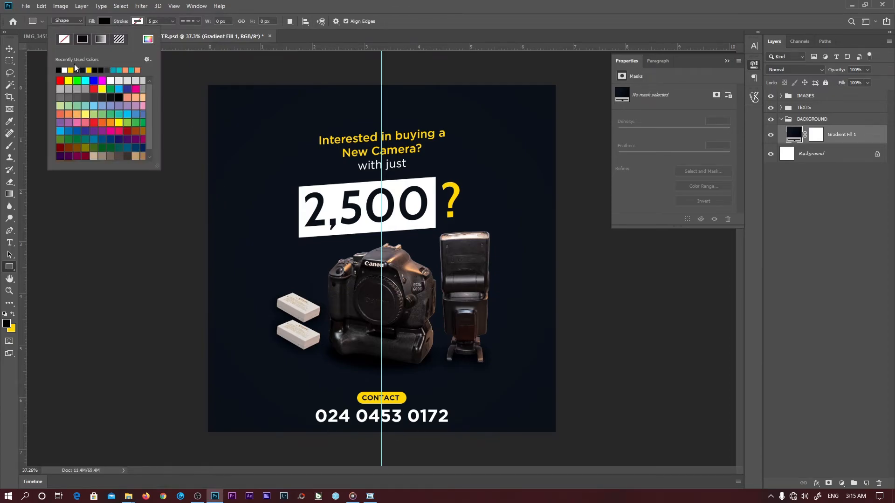
pyautogui.click(102, 89)
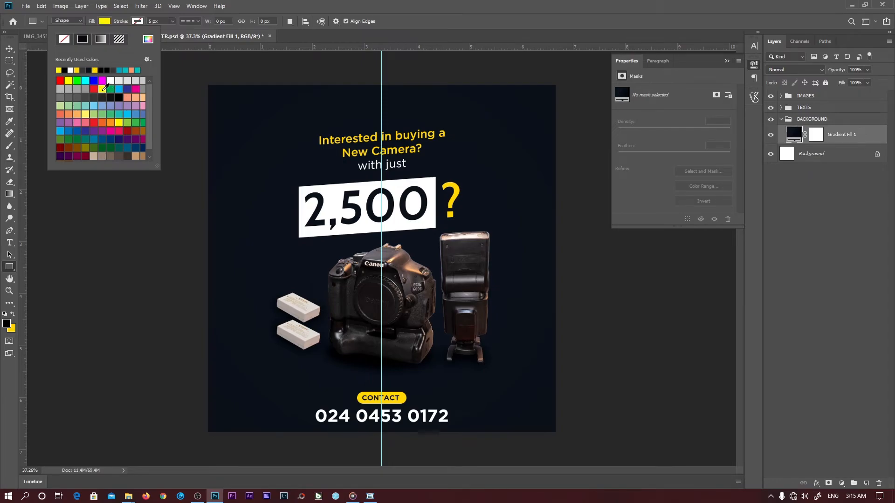
pyautogui.moveTo(255, 157)
pyautogui.mouseDown()
pyautogui.moveTo(283, 187)
pyautogui.moveTo(262, 162)
pyautogui.mouseUp()
# Put the small yellow square into a new layer group inside the BACKGROUND group.
pyautogui.press('z')
pyautogui.moveTo(252, 144); pyautogui.dragTo(284, 148)
pyautogui.moveTo(228, 172); pyautogui.dragTo(357, 258)
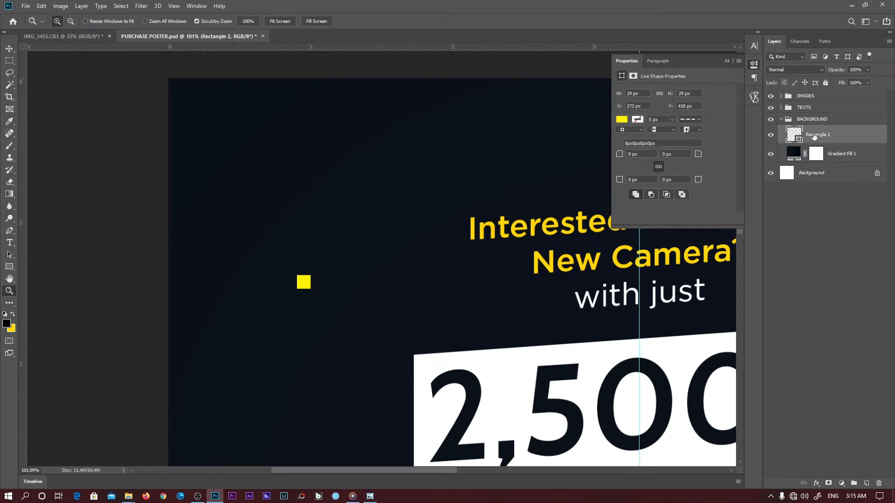
pyautogui.hotkey('ctrl', 'g')
# Duplicate the yellow square to its right and the resulting pair downward with narrow gaps, forming a 2 x 2 block.
pyautogui.click(825, 147)
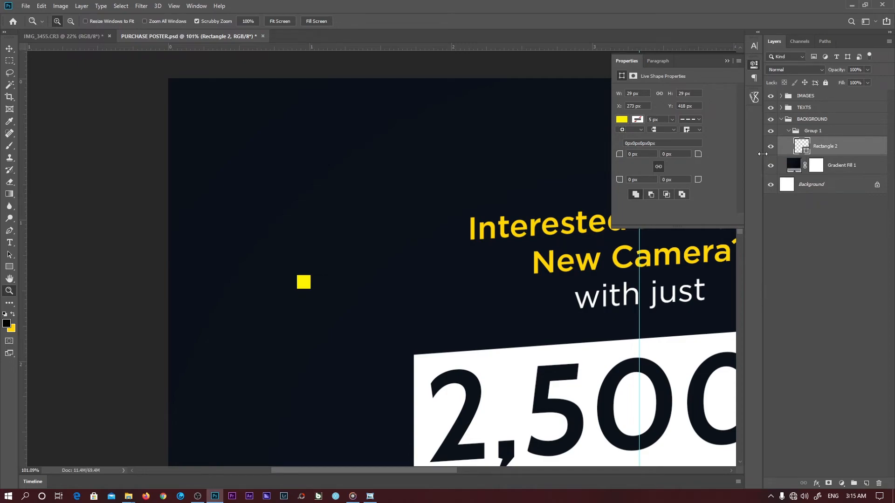
pyautogui.hotkey('ctrl', 'j')
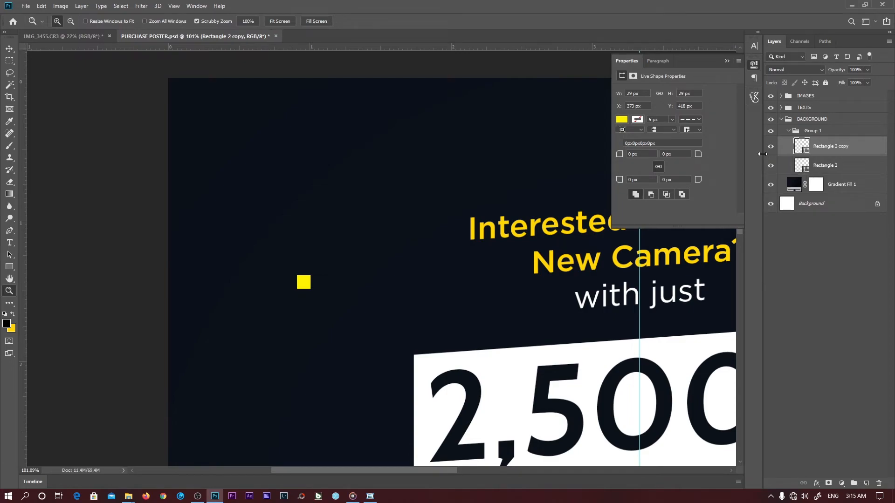
pyautogui.press('v')
pyautogui.moveTo(295, 241)
pyautogui.mouseDown()
pyautogui.moveTo(317, 241)
pyautogui.moveTo(309, 240)
pyautogui.mouseUp()
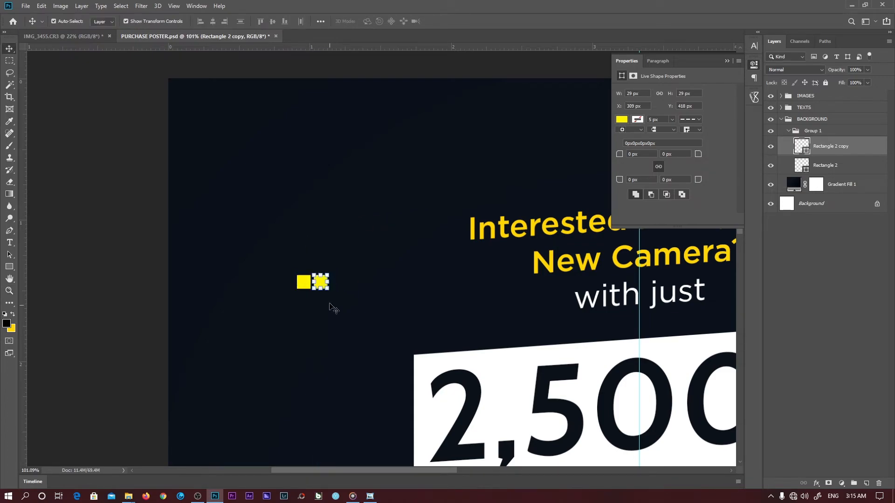
pyautogui.keyDown('ctrl'); pyautogui.click(833, 167); pyautogui.keyUp('ctrl')
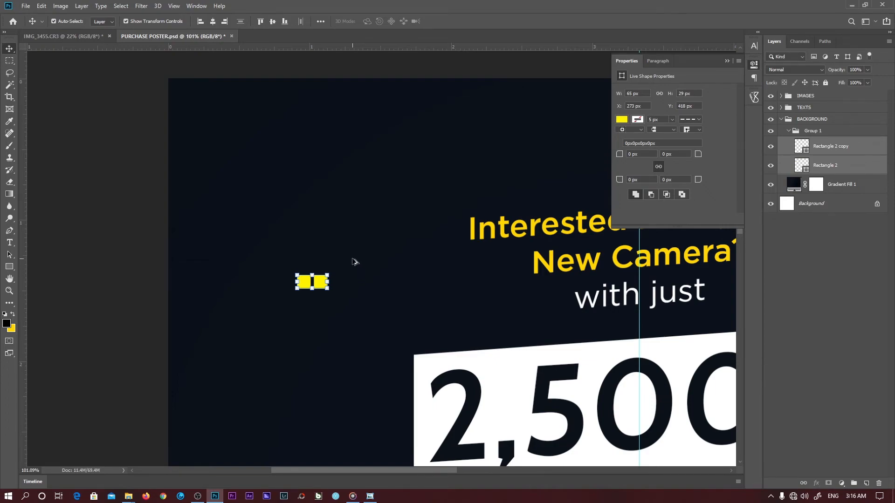
pyautogui.moveTo(354, 262); pyautogui.dragTo(354, 280)
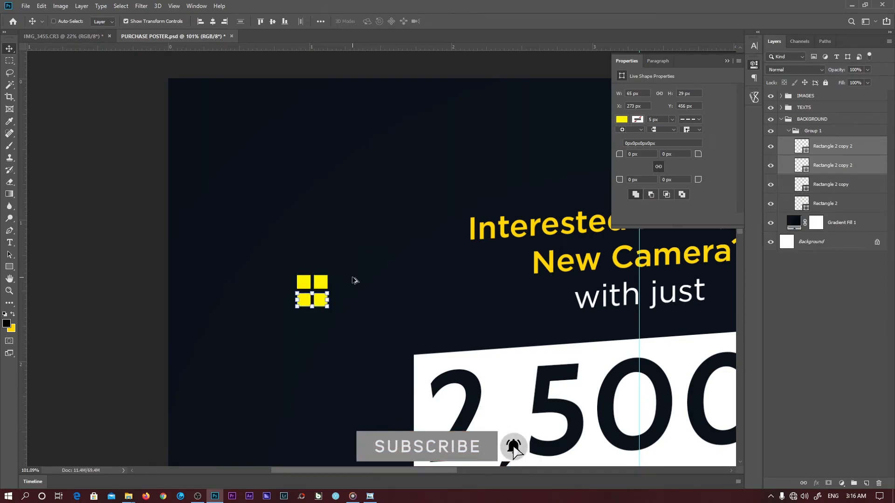
# Select all four yellow squares and duplicate them to the right, making two rows of four squares.
pyautogui.click(835, 201)
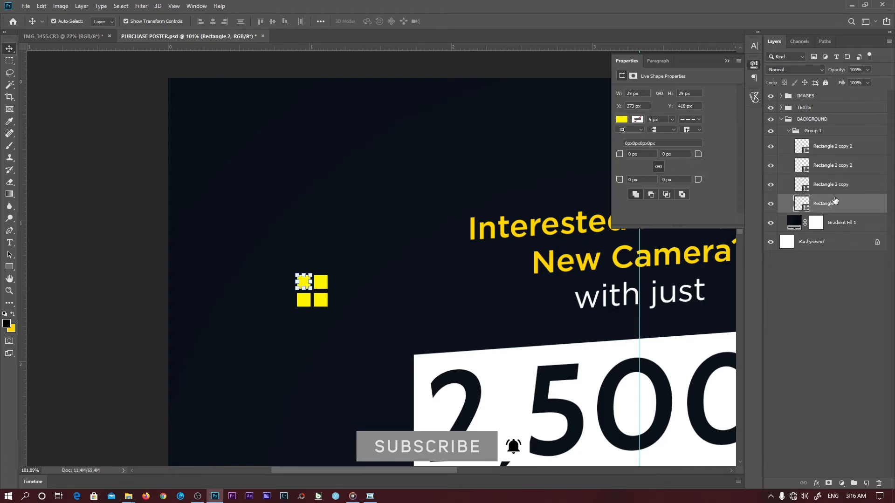
pyautogui.keyDown('shift'); pyautogui.click(832, 147); pyautogui.keyUp('shift')
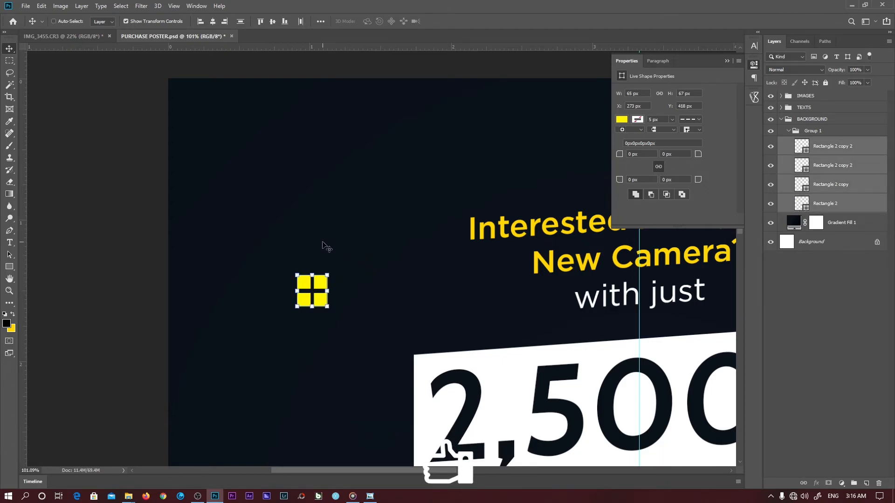
pyautogui.moveTo(323, 245); pyautogui.dragTo(360, 247)
# Select all eight yellow squares and duplicate them directly below with the same gap, making a 4 x 4 grid.
pyautogui.click(855, 278)
pyautogui.keyDown('shift'); pyautogui.click(836, 146); pyautogui.keyUp('shift')
pyautogui.moveTo(395, 227); pyautogui.dragTo(387, 270)
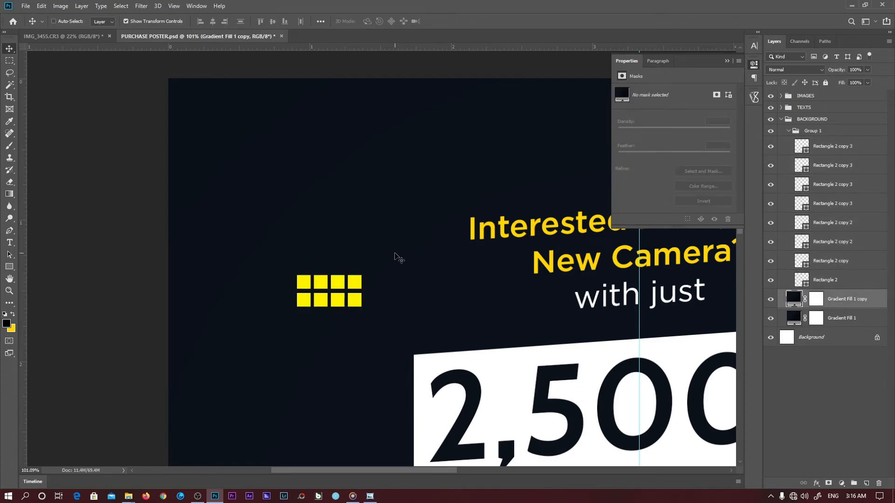
pyautogui.hotkey('ctrl', 'z')
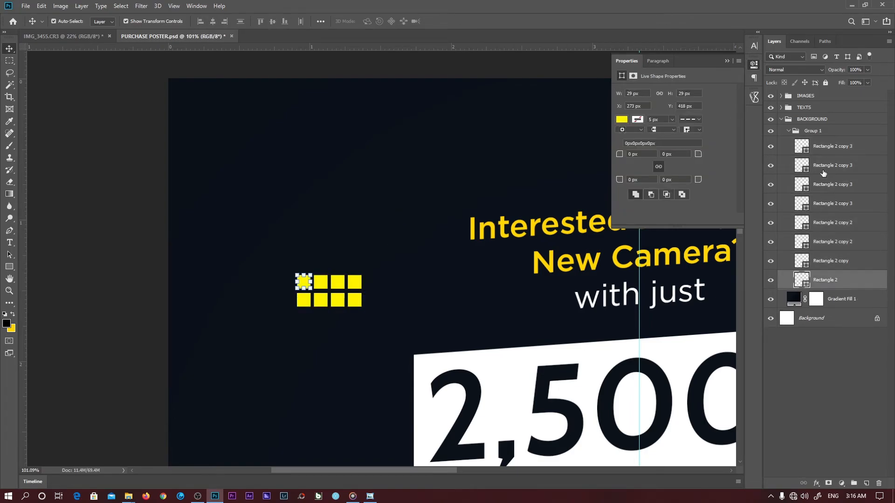
pyautogui.moveTo(403, 255); pyautogui.dragTo(403, 291)
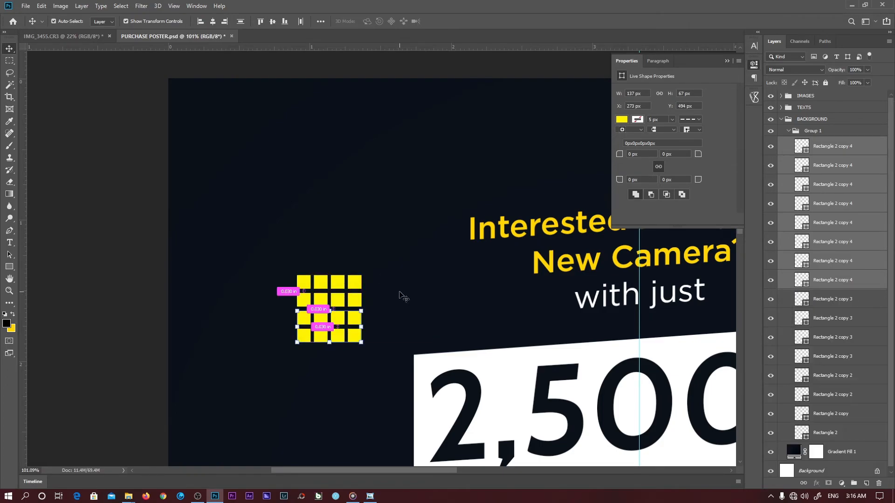
# Select all sixteen yellow squares and move the 4 x 4 grid to the poster's upper-left corner.
pyautogui.press('z')
pyautogui.click(283, 21)
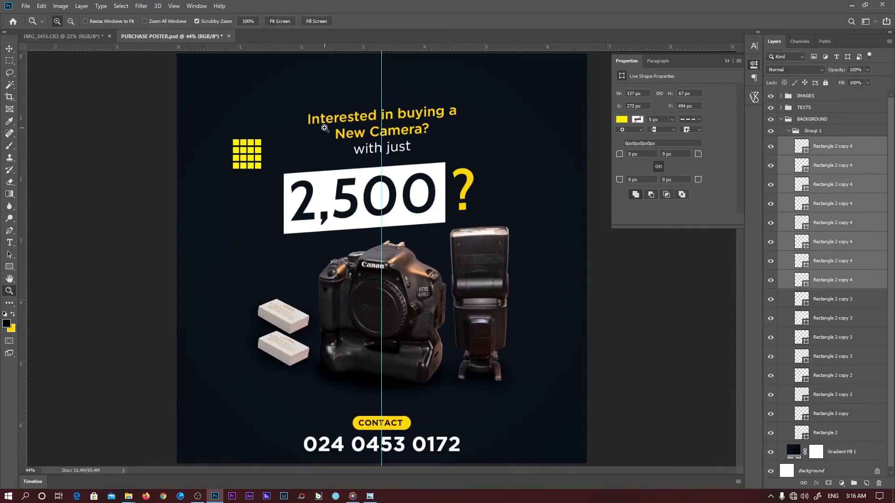
pyautogui.press('v')
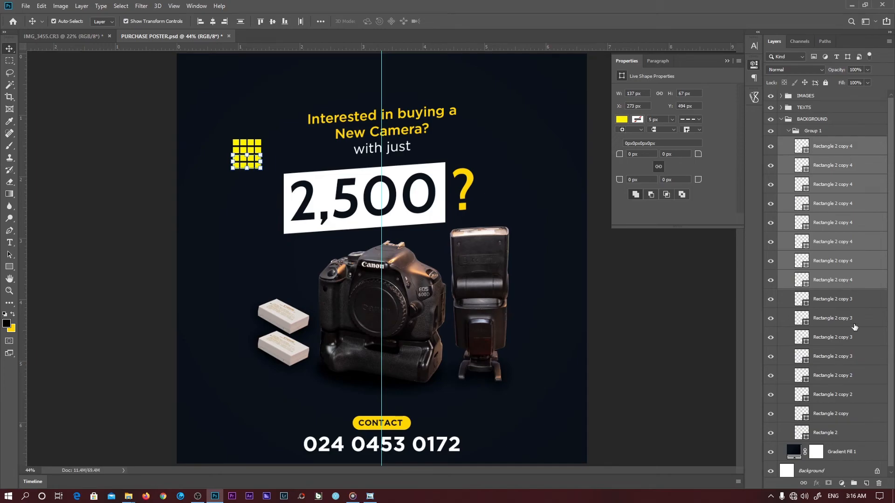
pyautogui.click(828, 433)
pyautogui.keyDown('shift'); pyautogui.click(826, 152); pyautogui.keyUp('shift')
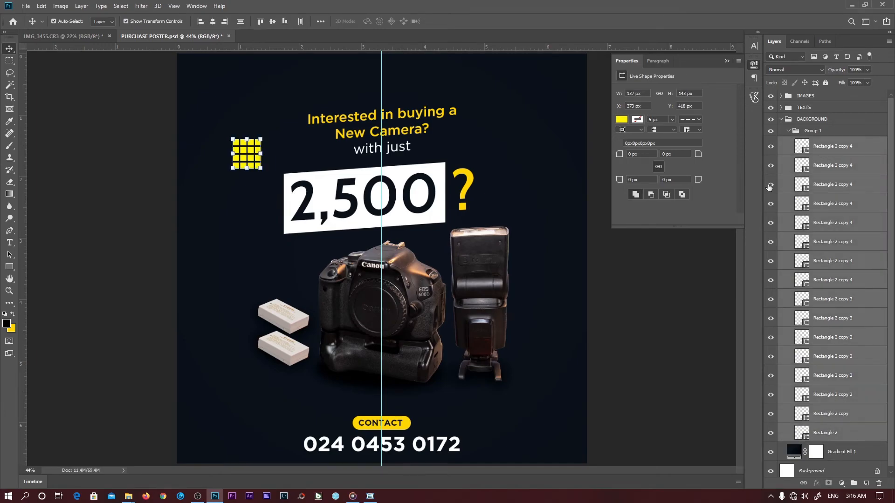
pyautogui.moveTo(315, 201); pyautogui.dragTo(274, 133)
# Scale the selected 4 x 4 grid of yellow squares down to about 34%.
pyautogui.press('z')
pyautogui.click(206, 68)
pyautogui.moveTo(206, 68); pyautogui.dragTo(253, 78)
pyautogui.moveTo(279, 201); pyautogui.dragTo(349, 236)
pyautogui.press('v')
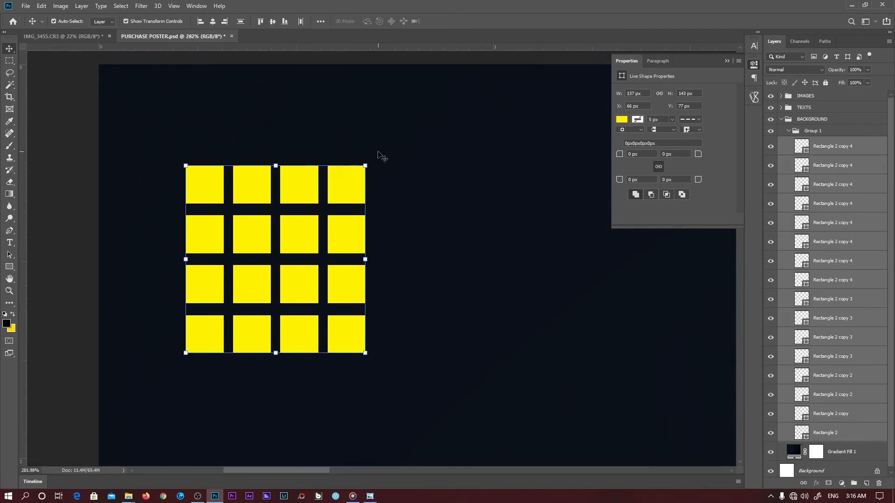
pyautogui.moveTo(366, 162); pyautogui.dragTo(247, 289)
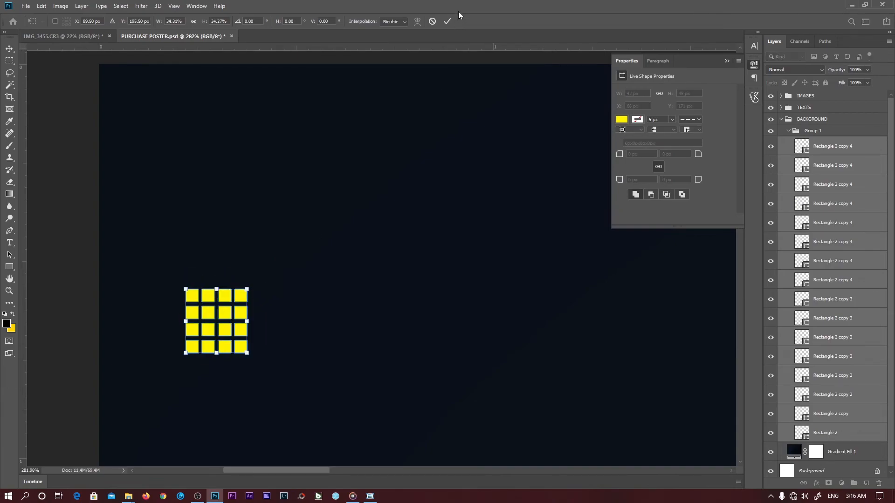
pyautogui.press('Return')
# Rebuild the small yellow grid with wider gaps as four rows of four, duplicating the selected row of squares downward.
pyautogui.click(847, 416)
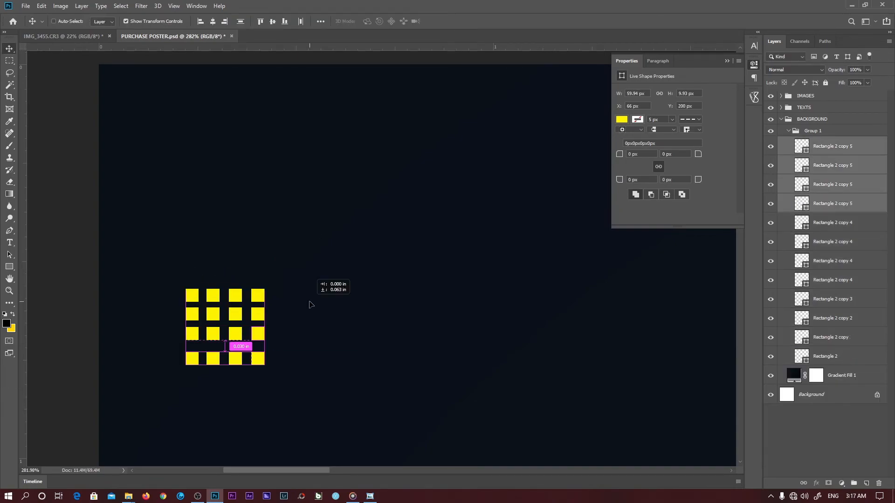
pyautogui.moveTo(310, 302); pyautogui.dragTo(310, 299)
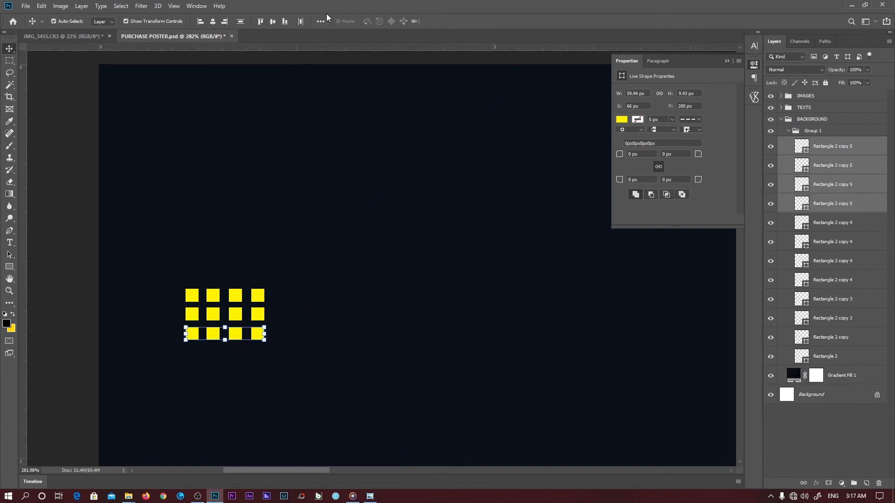
pyautogui.press('z')
pyautogui.click(292, 21)
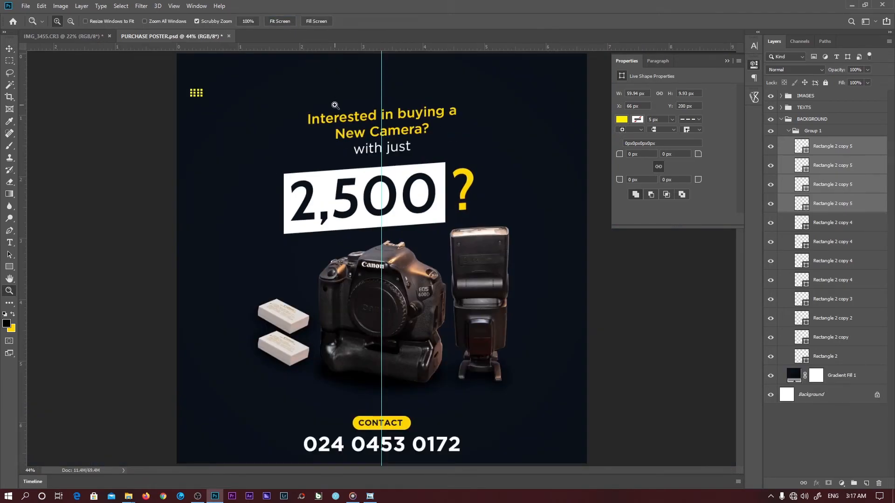
pyautogui.press('v')
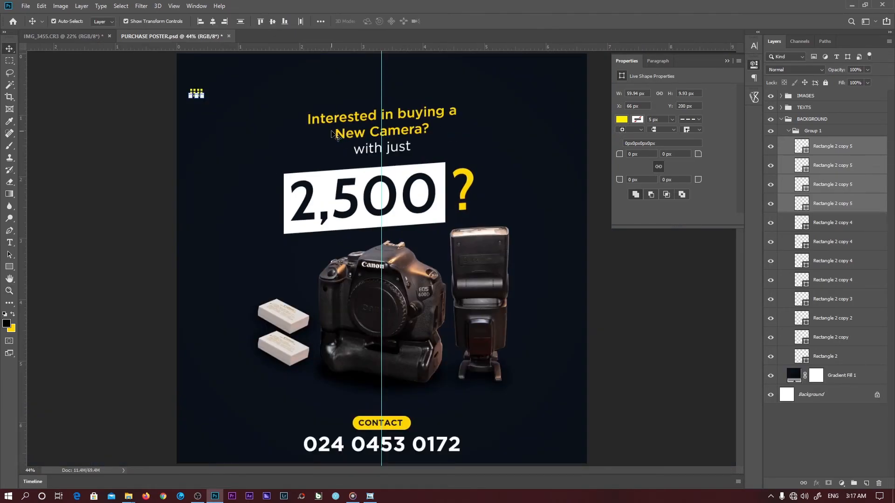
pyautogui.keyDown('shift'); pyautogui.click(829, 358); pyautogui.keyUp('shift')
pyautogui.click(827, 168)
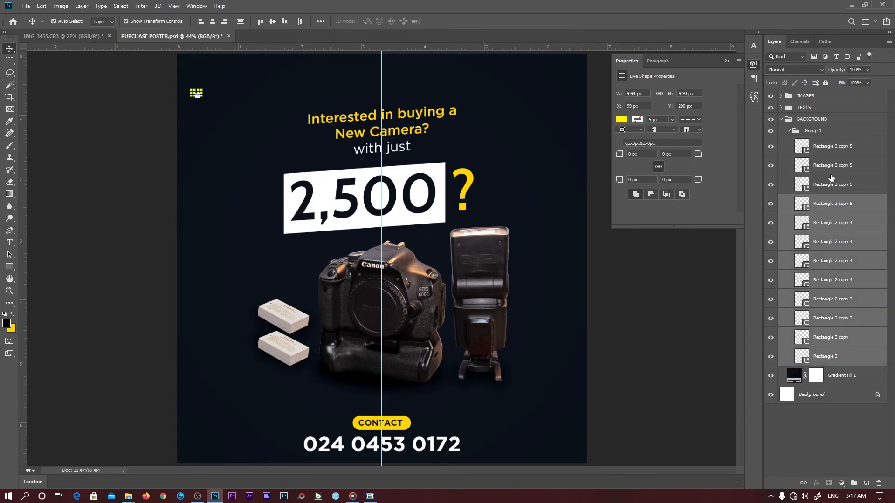
pyautogui.click(837, 146)
pyautogui.keyDown('shift'); pyautogui.click(840, 203); pyautogui.keyUp('shift')
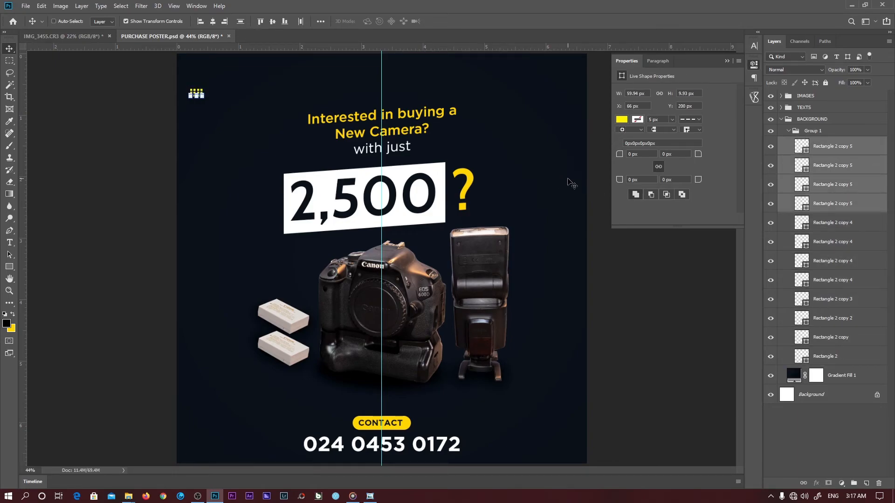
pyautogui.moveTo(279, 123)
pyautogui.mouseDown()
pyautogui.moveTo(277, 131)
pyautogui.moveTo(277, 123)
pyautogui.mouseUp()
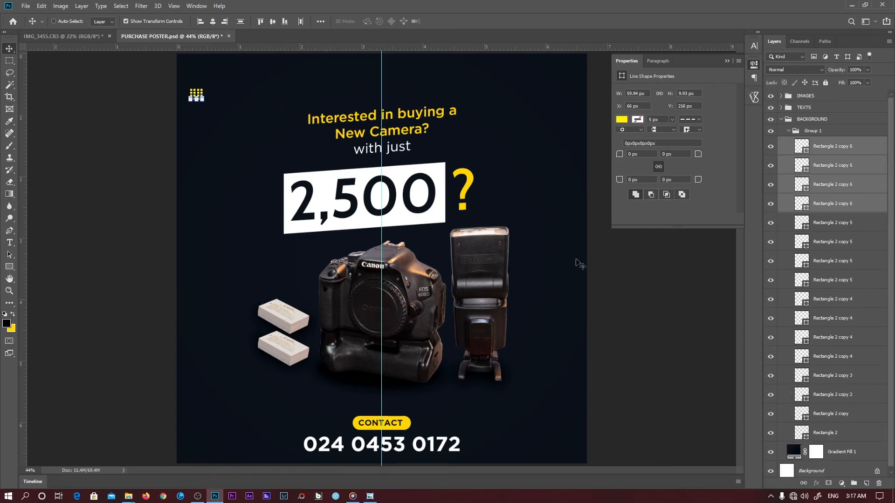
# Select the squares of the upper-left grid and enlarge them together to about 80 x 74 px.
pyautogui.click(859, 427)
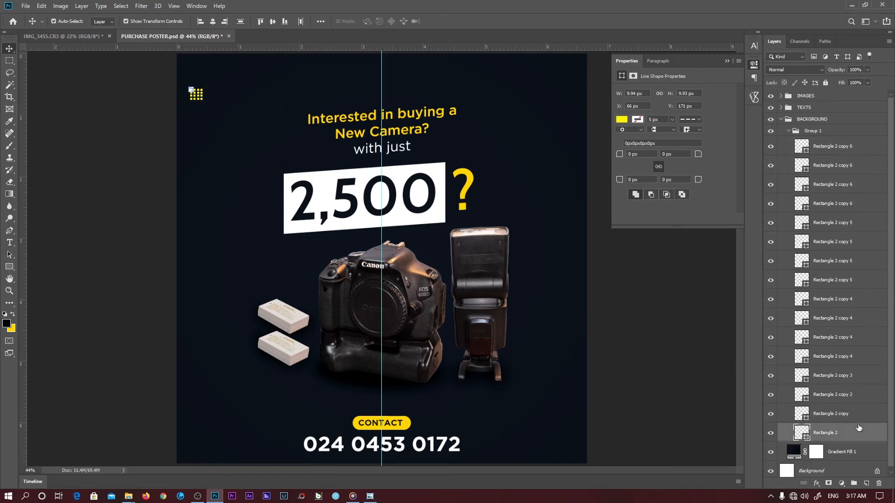
pyautogui.keyDown('shift'); pyautogui.click(828, 164); pyautogui.keyUp('shift')
pyautogui.hotkey('ctrl', 't')
pyautogui.moveTo(203, 101); pyautogui.dragTo(209, 105)
pyautogui.press('Return')
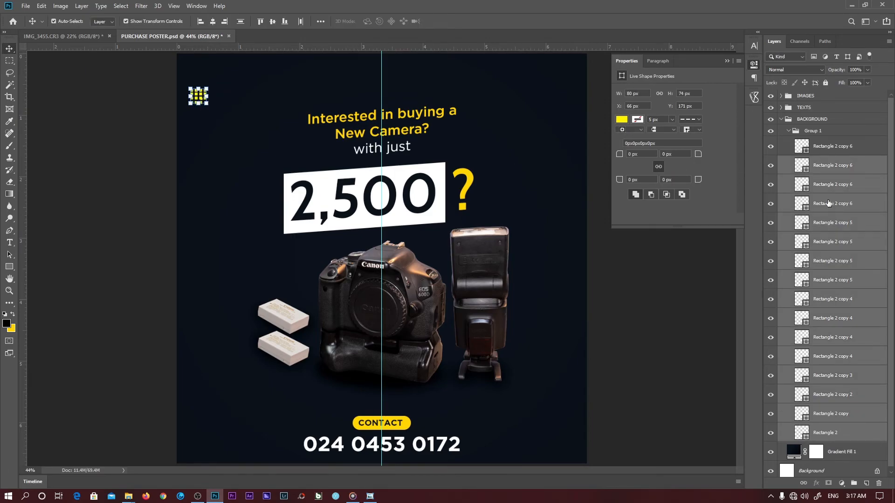
# Match the stray small square to the others at 13 x 13 px and place it in the grid's empty lower-right spot.
pyautogui.click(788, 133)
pyautogui.press('z')
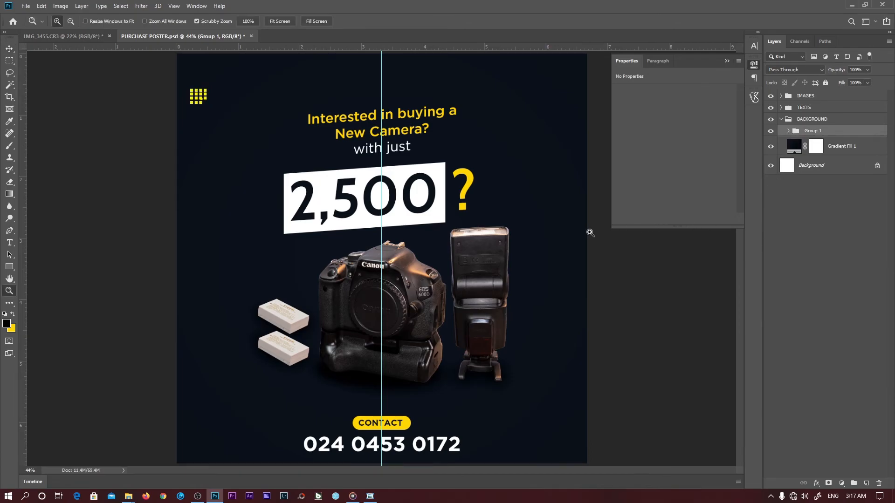
pyautogui.moveTo(187, 84); pyautogui.dragTo(287, 162)
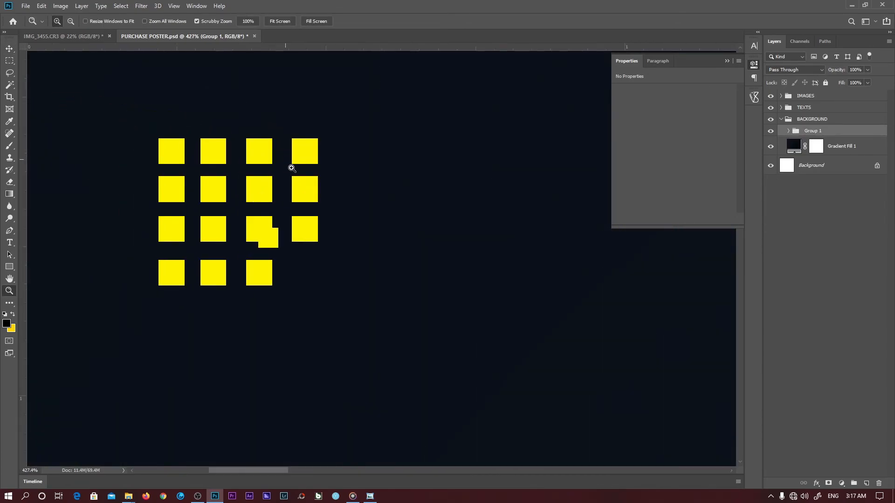
pyautogui.press('v')
pyautogui.moveTo(268, 237); pyautogui.dragTo(304, 270)
pyautogui.hotkey('ctrl', '0')
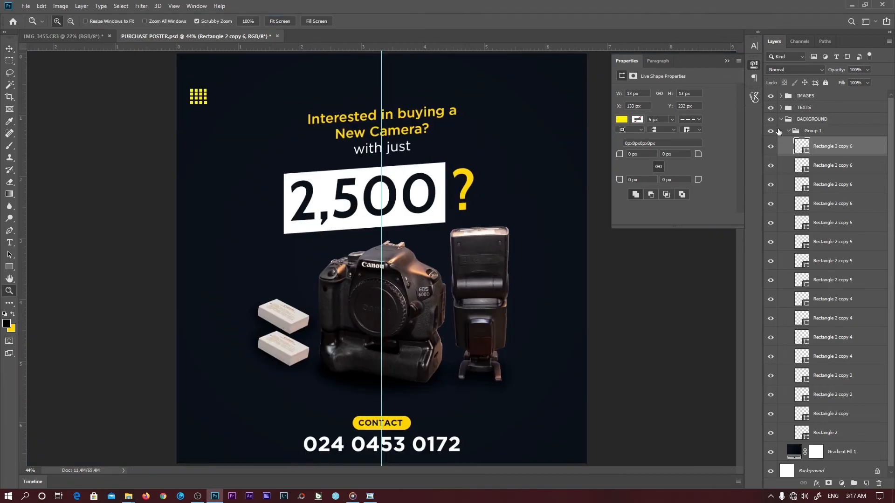
pyautogui.click(788, 131)
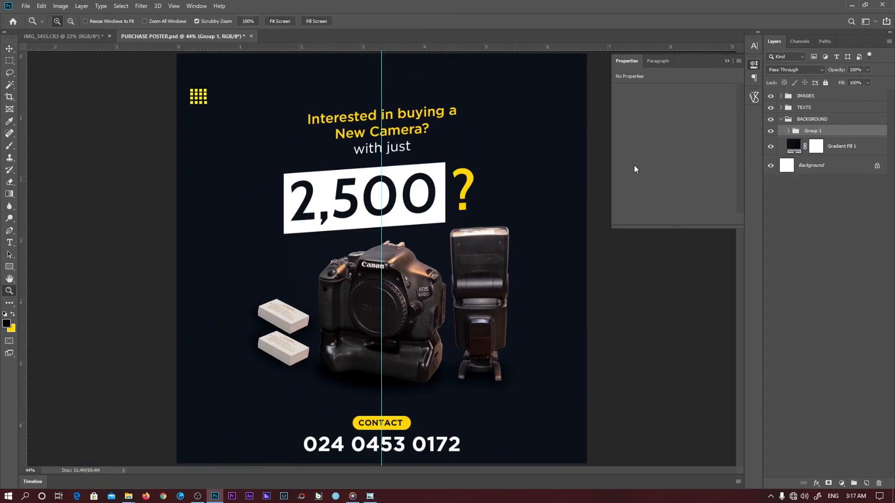
# Duplicate the square-grid group, move the copy to the poster's lower-left area and rotate it into a diamond orientation.
pyautogui.hotkey('ctrl', 'j')
pyautogui.press('v')
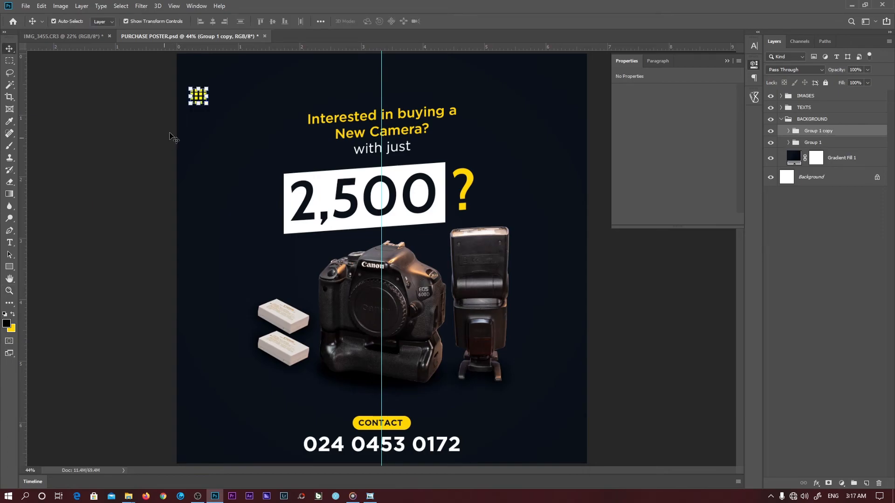
pyautogui.moveTo(236, 104); pyautogui.dragTo(258, 384)
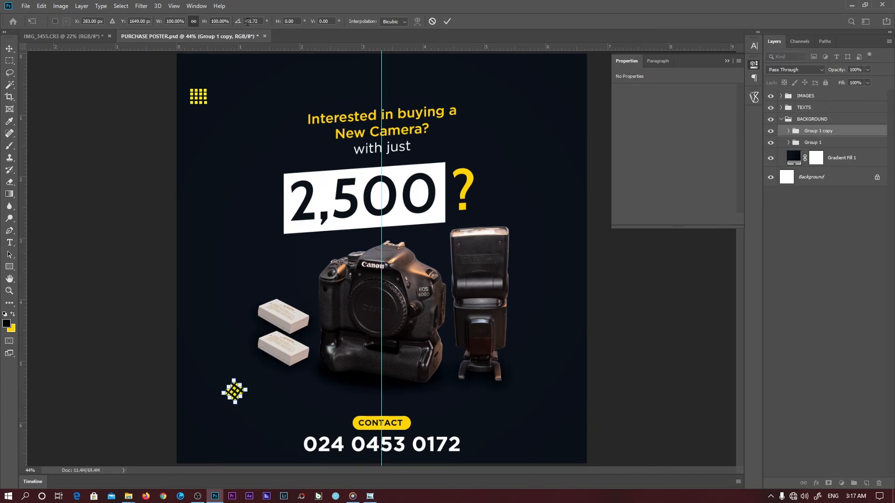
pyautogui.press('Return')
pyautogui.press('z')
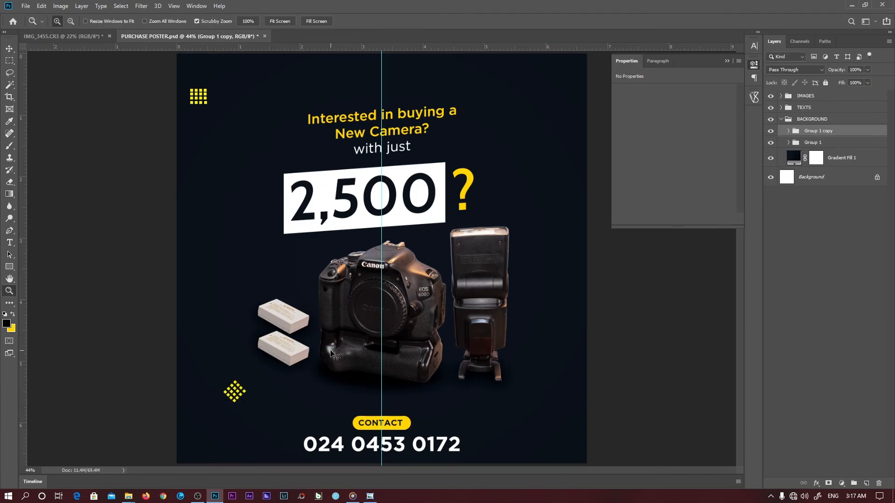
# Duplicate the rotated grid into the poster's lower-right corner and enlarge the copy so it runs past the canvas edges.
pyautogui.hotkey('ctrl', 'j')
pyautogui.press('v')
pyautogui.moveTo(206, 354); pyautogui.dragTo(523, 402)
pyautogui.moveTo(576, 442); pyautogui.dragTo(593, 461)
pyautogui.press('Return')
pyautogui.press('z')
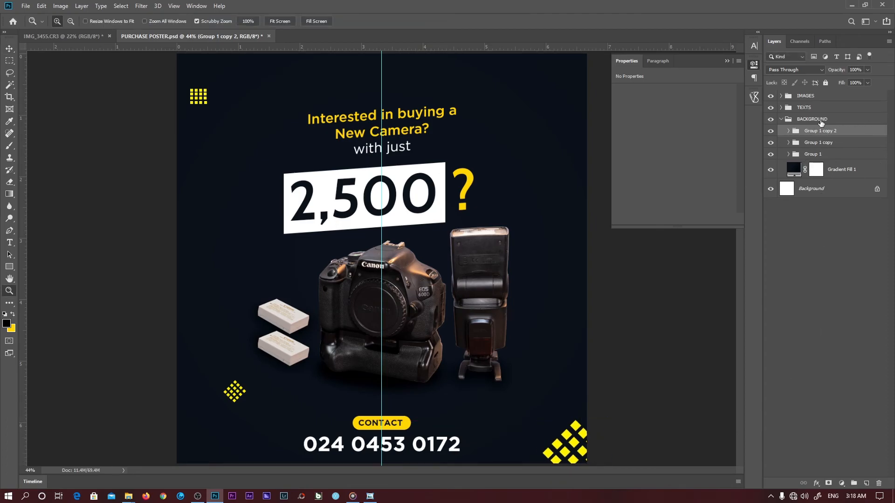
# Move the small rotated grid from the poster's lower-left area to the right of the yellow question mark.
pyautogui.click(834, 145)
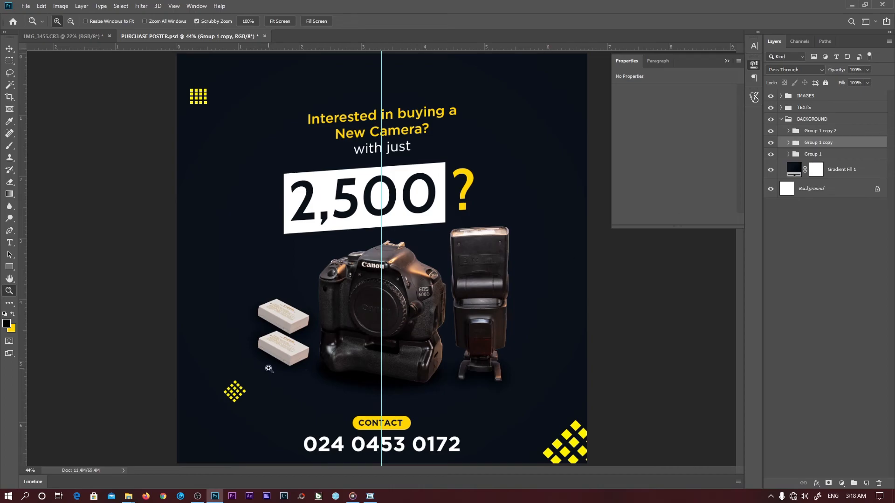
pyautogui.press('v')
pyautogui.moveTo(224, 355); pyautogui.dragTo(540, 168)
pyautogui.click(795, 277)
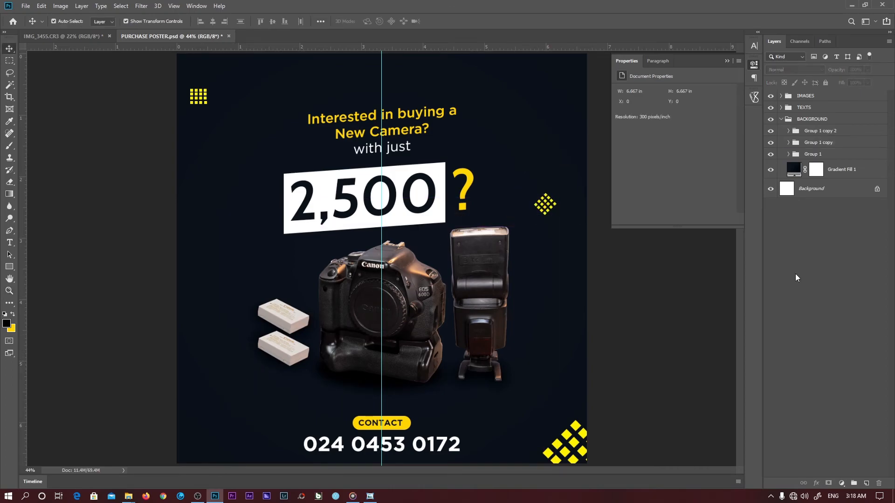
# Draw a yellow circle about 30 x 30 px with the Ellipse tool above and left of the batteries.
pyautogui.rightClick(13, 265)
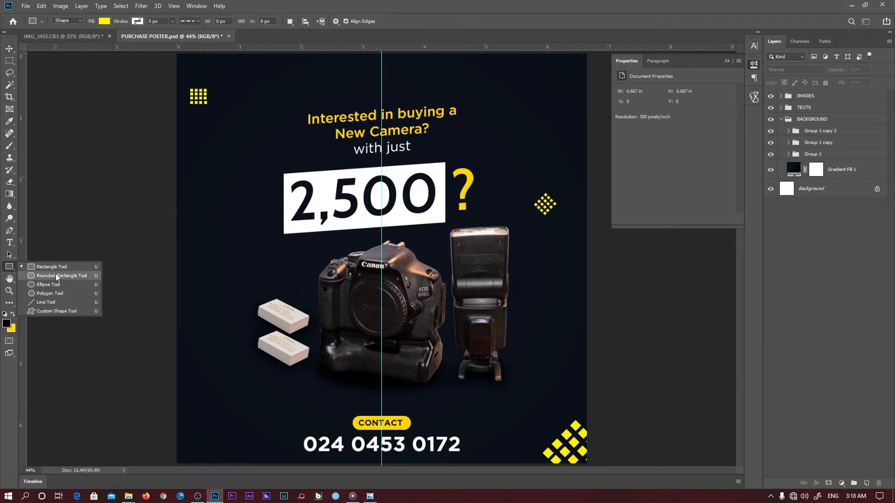
pyautogui.click(54, 285)
pyautogui.moveTo(229, 272); pyautogui.dragTo(231, 272)
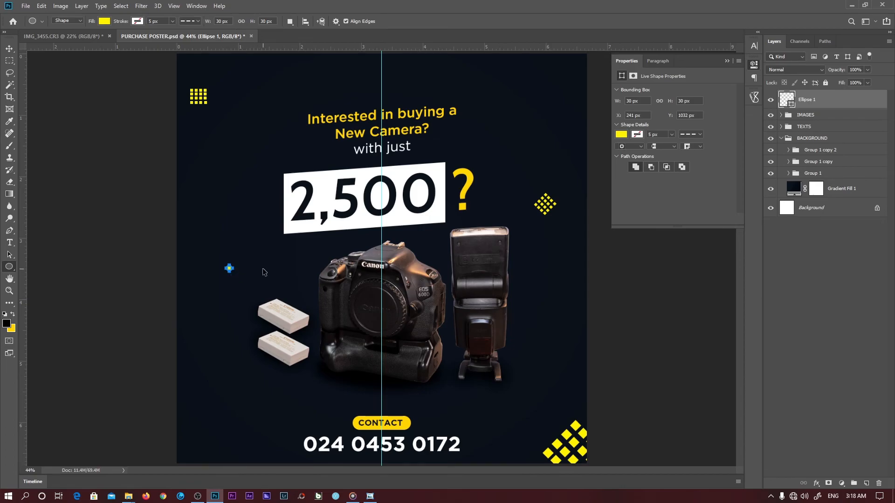
# Duplicate the yellow circle three times and arrange the four circles in a loose diamond.
pyautogui.press('v')
pyautogui.moveTo(231, 311)
pyautogui.mouseDown()
pyautogui.moveTo(324, 339)
pyautogui.moveTo(407, 285)
pyautogui.moveTo(451, 281)
pyautogui.moveTo(545, 295)
pyautogui.moveTo(538, 315)
pyautogui.moveTo(163, 337)
pyautogui.moveTo(236, 313)
pyautogui.mouseUp()
pyautogui.press('z')
pyautogui.moveTo(214, 275); pyautogui.dragTo(307, 277)
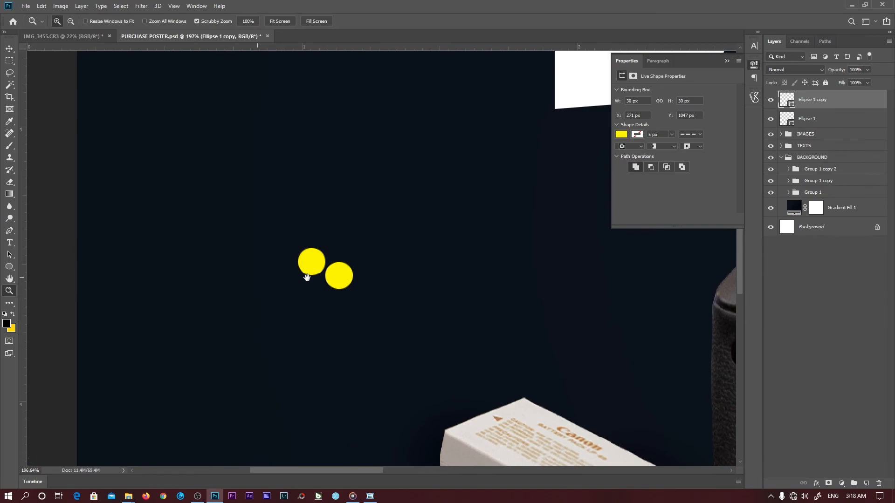
pyautogui.press('v')
pyautogui.moveTo(361, 221); pyautogui.dragTo(338, 268)
# Group the four circle layers and move the group into the BACKGROUND group.
pyautogui.press('z')
pyautogui.click(282, 21)
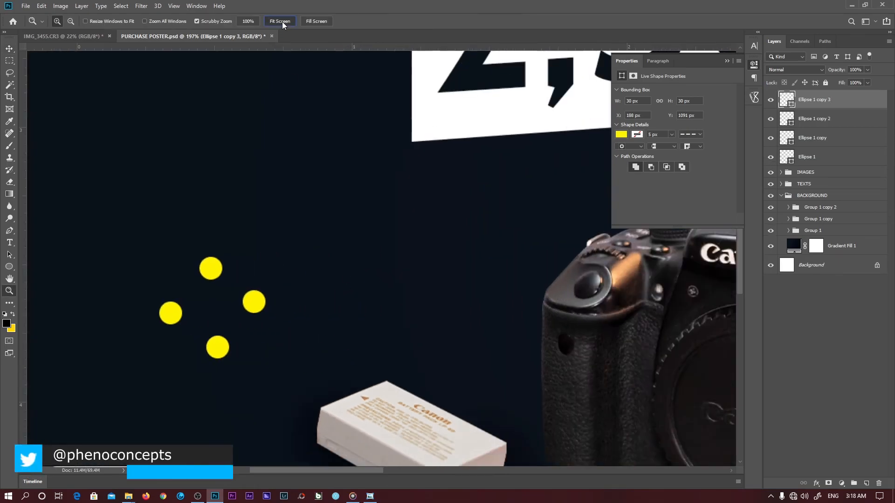
pyautogui.keyDown('shift'); pyautogui.click(827, 155); pyautogui.keyUp('shift')
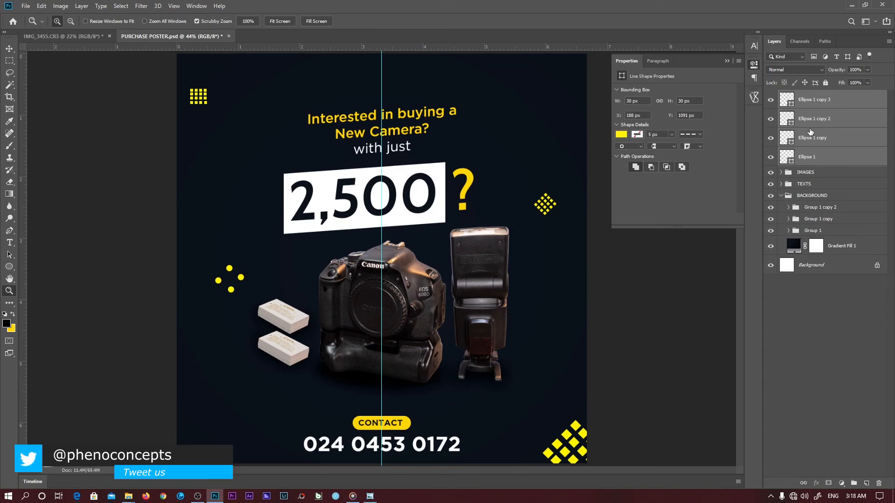
pyautogui.hotkey('ctrl', 'g')
pyautogui.moveTo(806, 96); pyautogui.dragTo(821, 166)
# Group the three square-grid groups together and name the new group RECTANGLES.
pyautogui.keyDown('shift'); pyautogui.click(821, 166); pyautogui.keyUp('shift')
pyautogui.hotkey('ctrl', 'g')
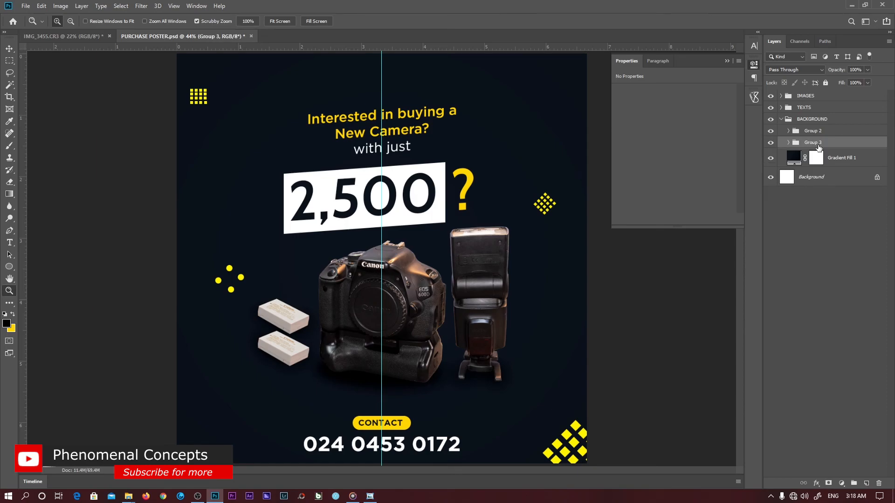
pyautogui.doubleClick(813, 143)
pyautogui.write('RECTANGLES')
pyautogui.press('Return')
# Place the four-circle group inside a new parent group and name that parent CIRCLES.
pyautogui.click(819, 132)
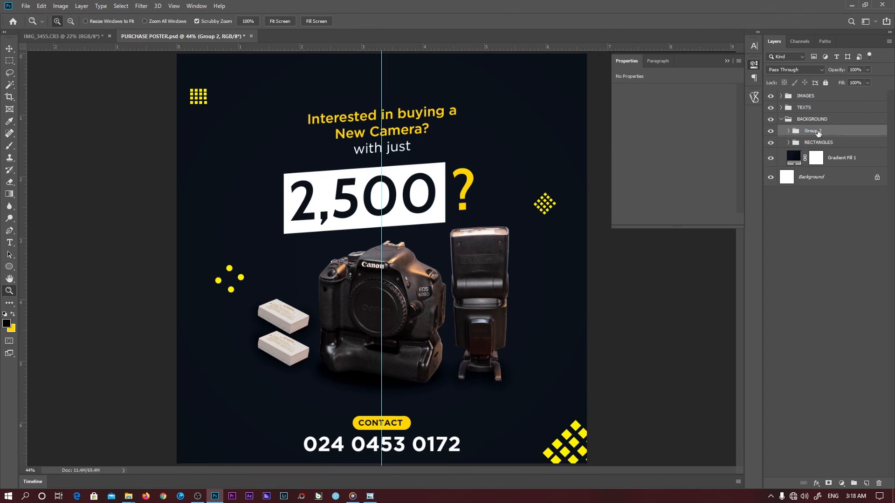
pyautogui.hotkey('ctrl', 'g')
pyautogui.doubleClick(818, 131)
pyautogui.write('CIRCLES')
pyautogui.press('Return')
# Duplicate the four-circle group inside CIRCLES and place the copy at the poster's top edge, right of the headline.
pyautogui.click(820, 143)
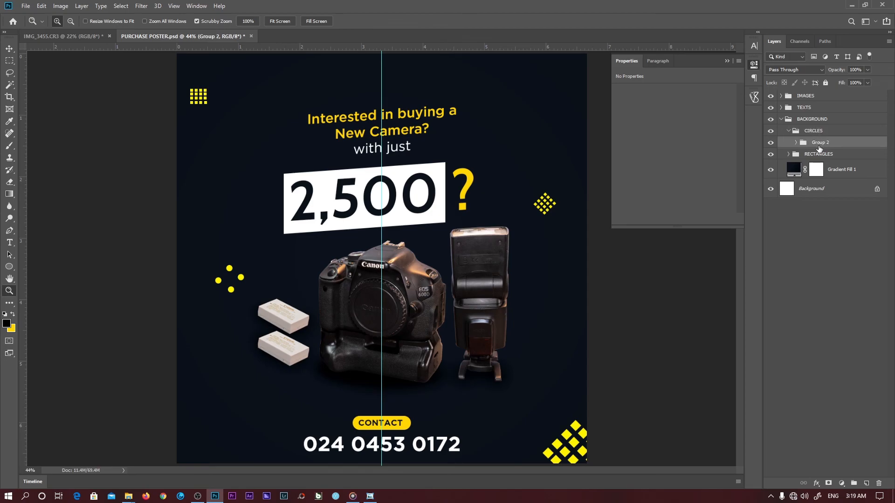
pyautogui.hotkey('ctrl', 'j')
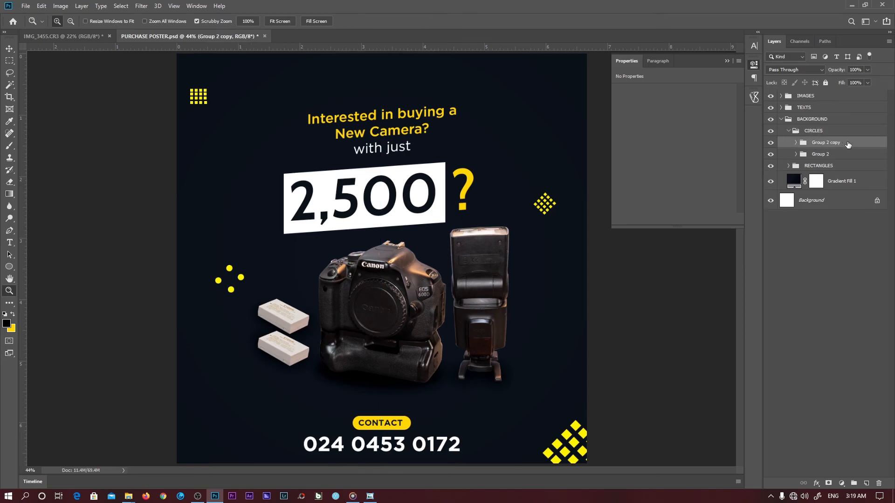
pyautogui.press('v')
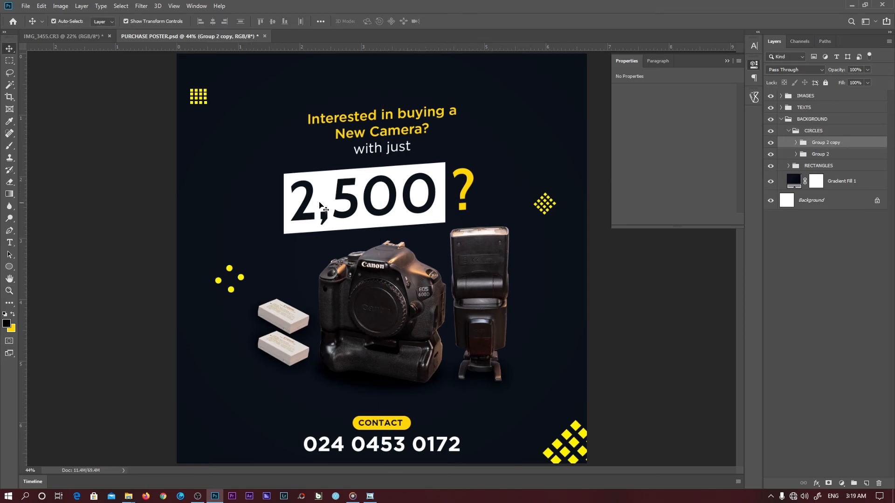
pyautogui.moveTo(268, 214); pyautogui.dragTo(554, 73)
pyautogui.moveTo(521, 179); pyautogui.dragTo(526, 130)
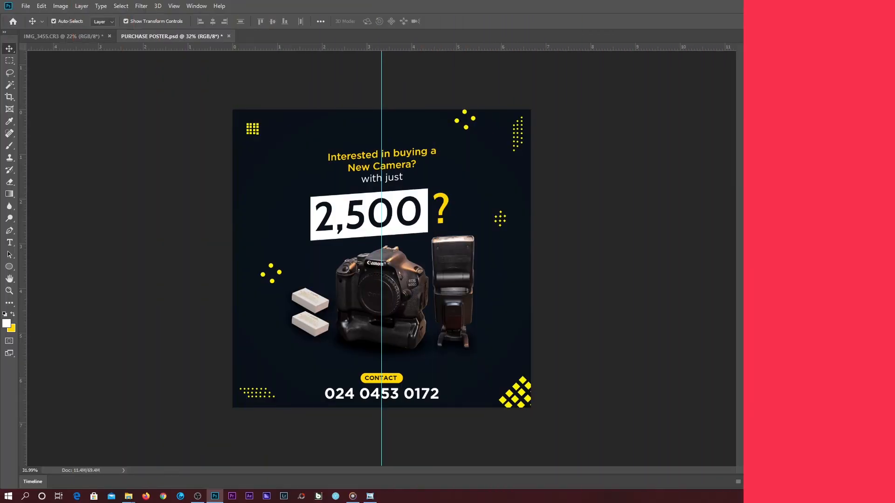